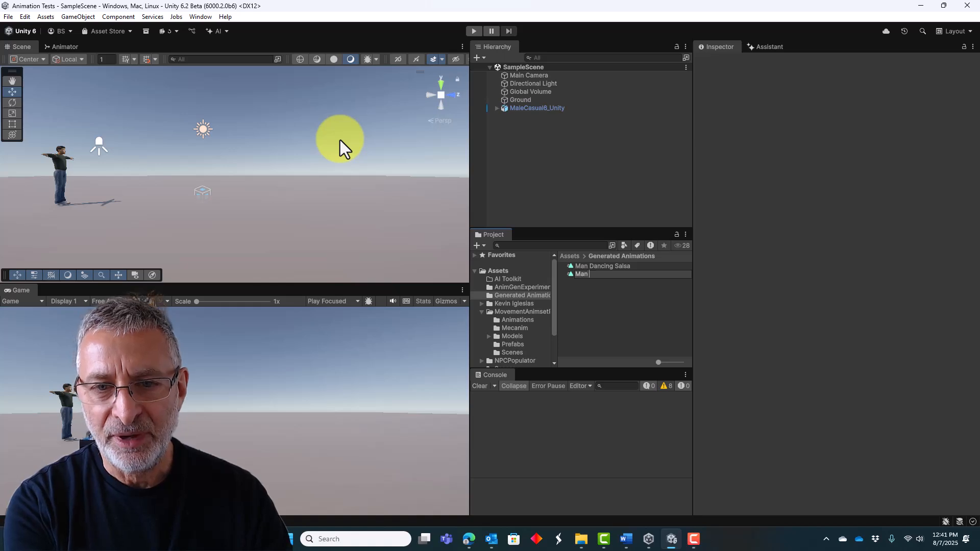
Name the new animation clip in the Generated Animations folder "Man doing a backflip".
text(back)
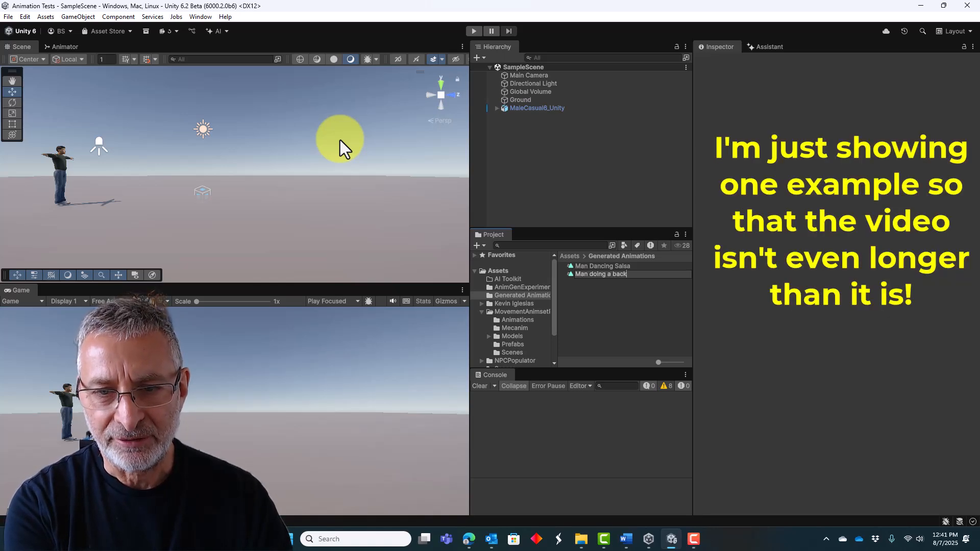
text(flip)
key(Return)
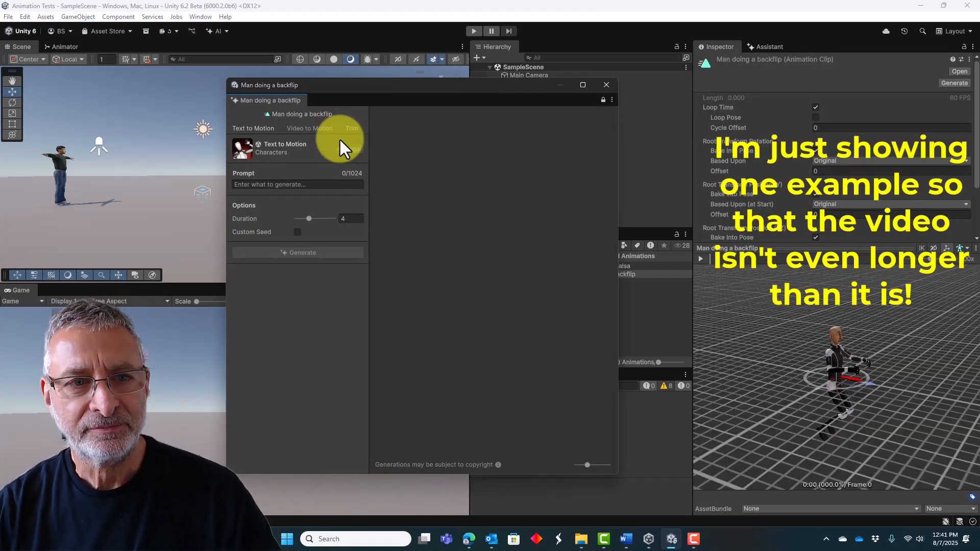
Generate a text-to-motion animation from the prompt "Man doing a backflip".
click(272, 185)
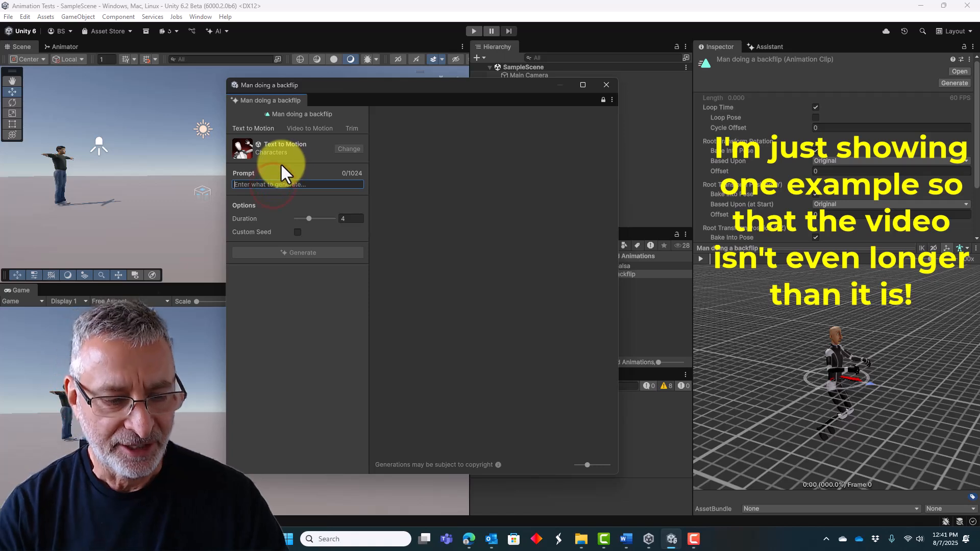
text(Man doin)
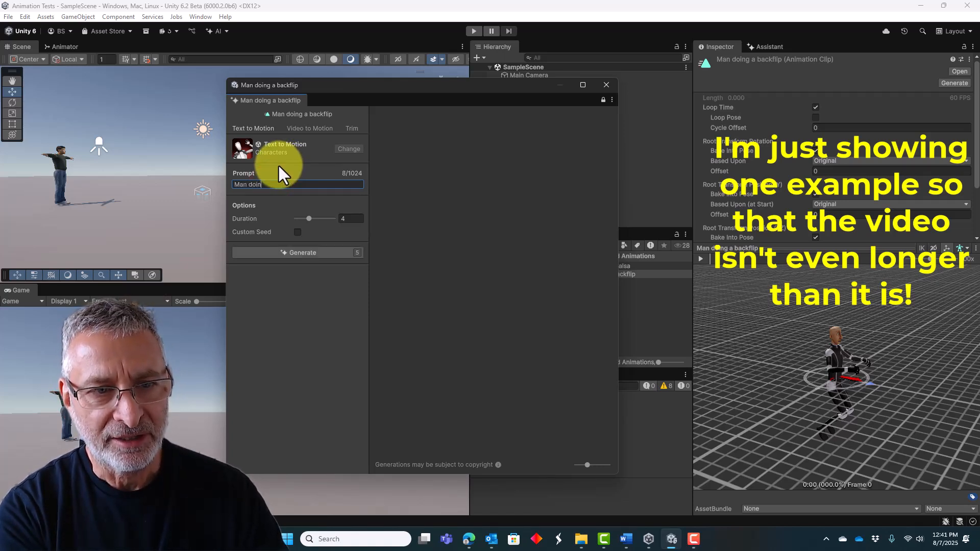
text(g a back)
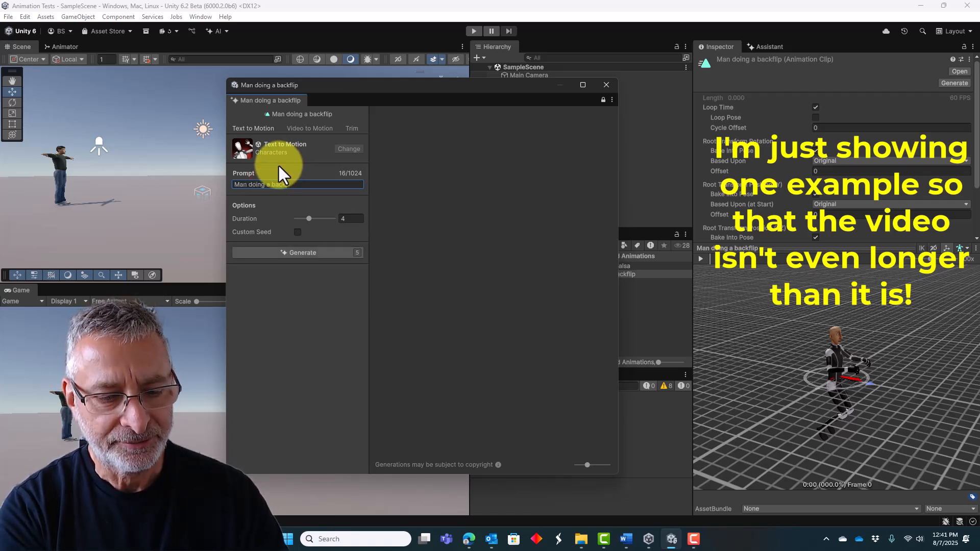
text(flip)
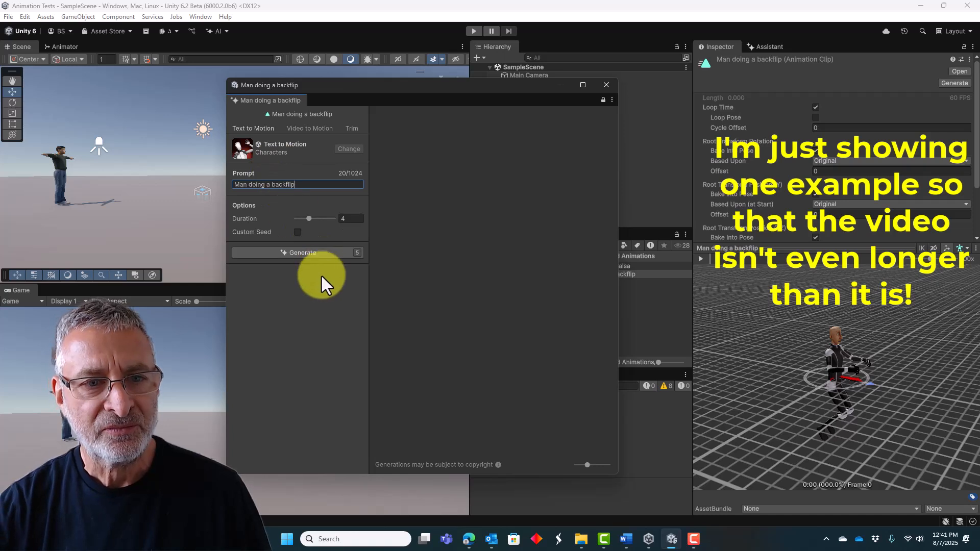
click(301, 253)
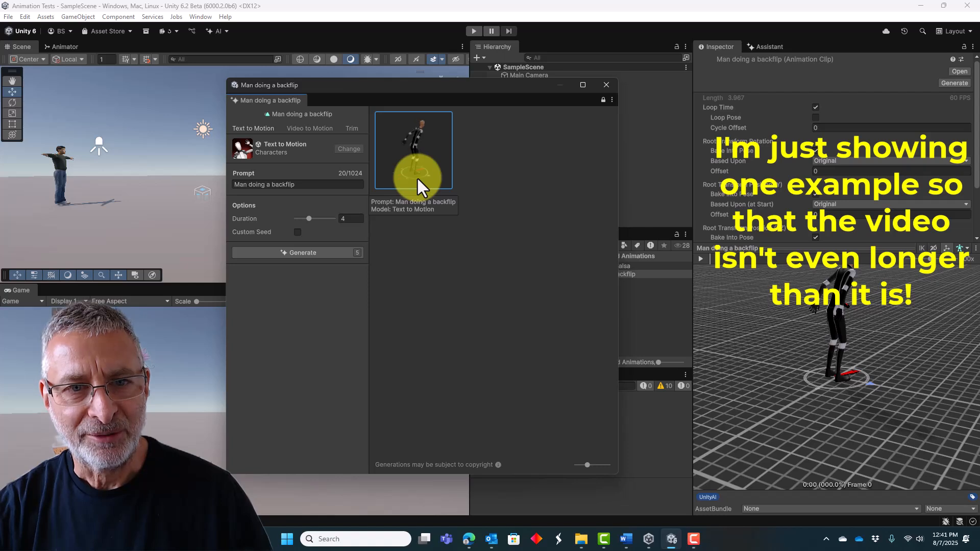
Extend the prompt to "Man doing a backflip where he rolls over in the air" and generate another motion.
click(316, 185)
text(where)
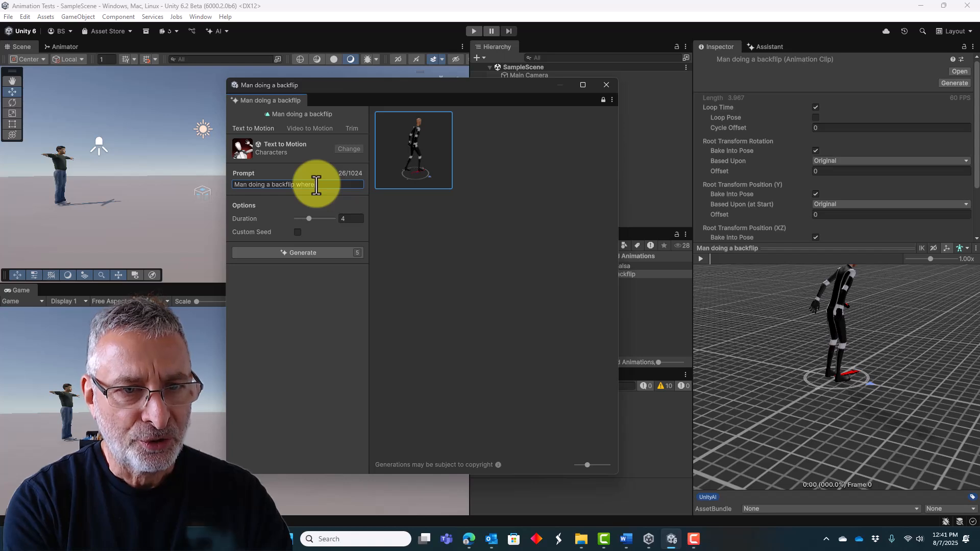
text( he rolls over in the air)
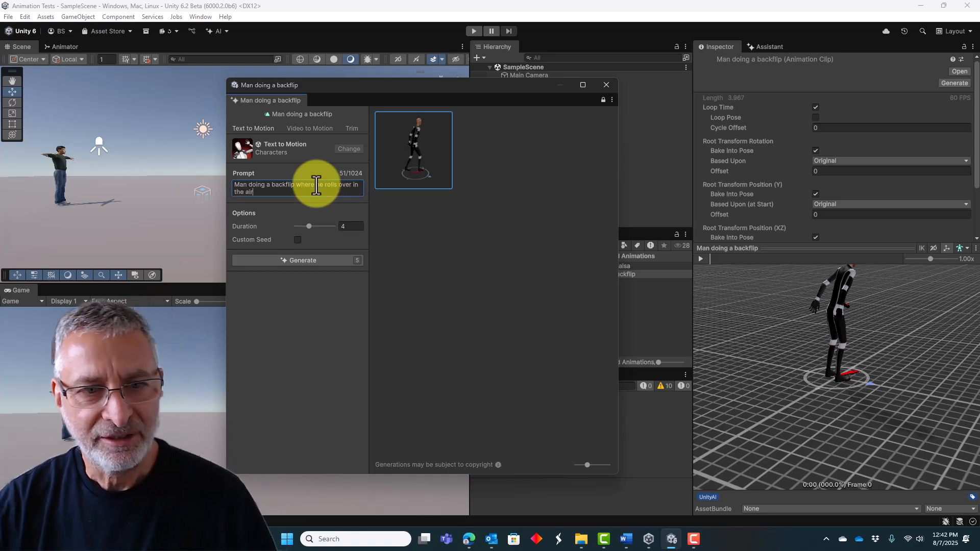
click(308, 261)
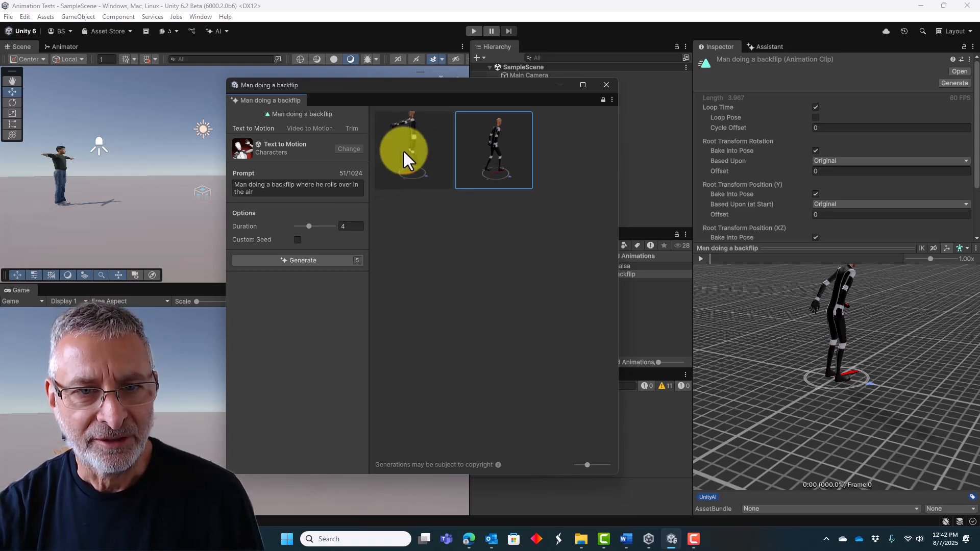
Select the generated motion in which the man rolls over in the air and close the generator window.
right_click(402, 150)
click(429, 167)
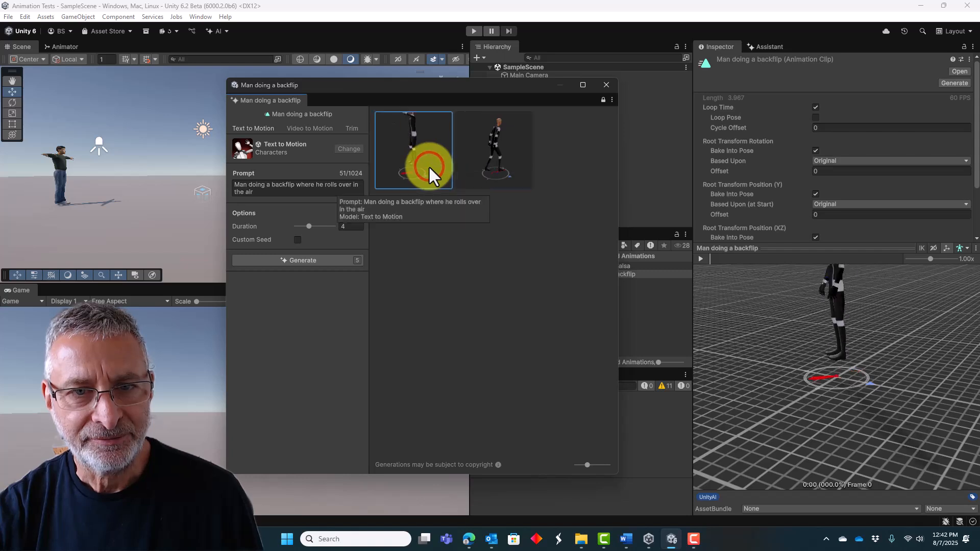
click(606, 84)
Preview the "Man doing a backflip" clip with the whole character in view.
click(598, 274)
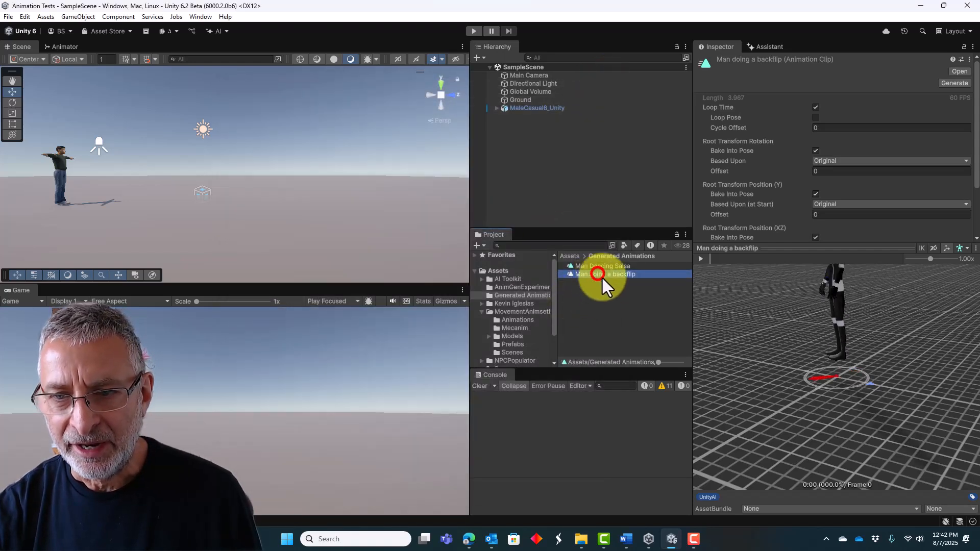
mouse_move(800, 329)
mouse_down()
mouse_move(788, 352)
mouse_move(787, 344)
mouse_up()
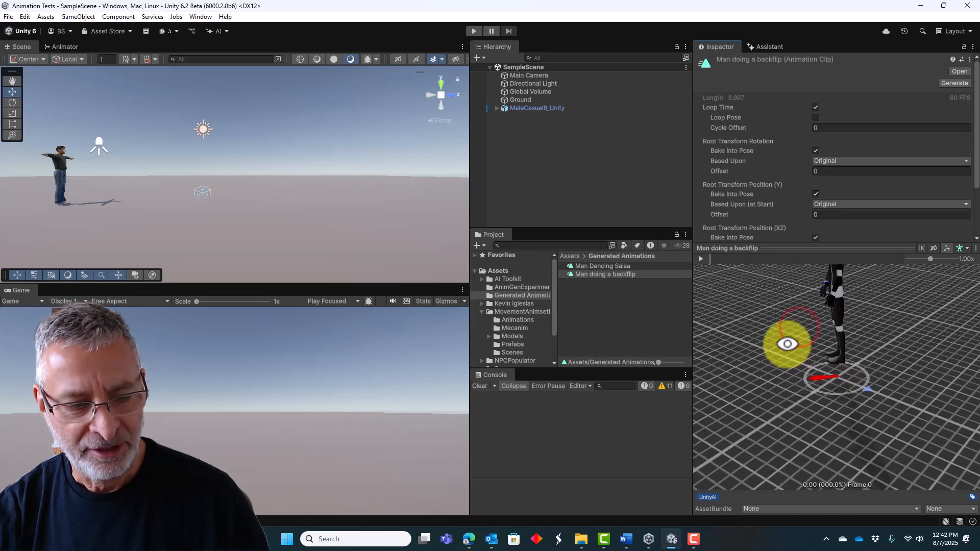
middle_drag(787, 342, 787, 390)
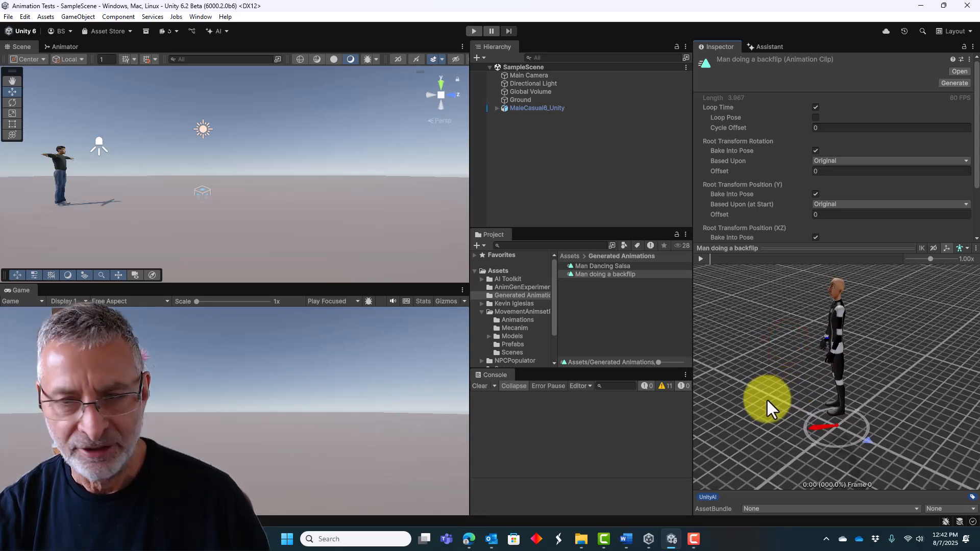
drag(767, 398, 950, 393)
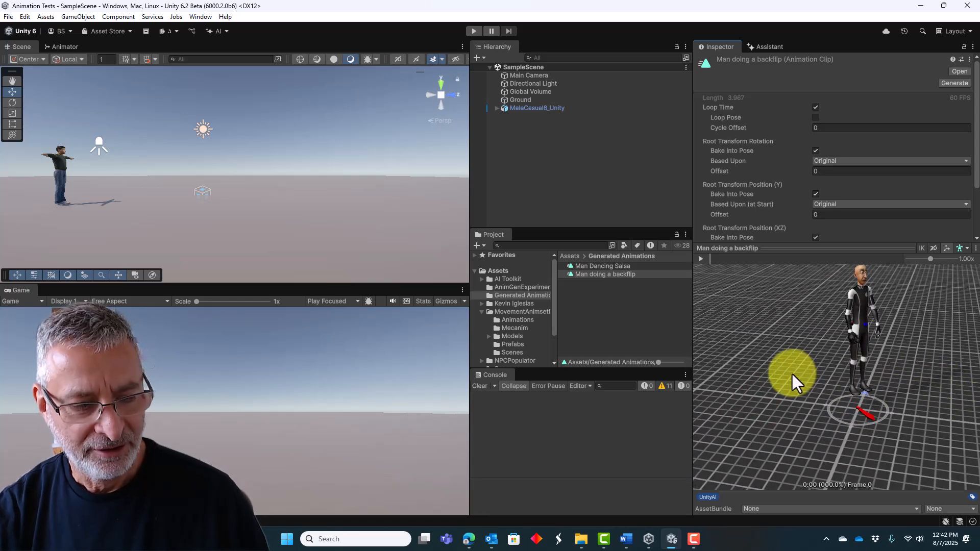
drag(792, 372, 744, 383)
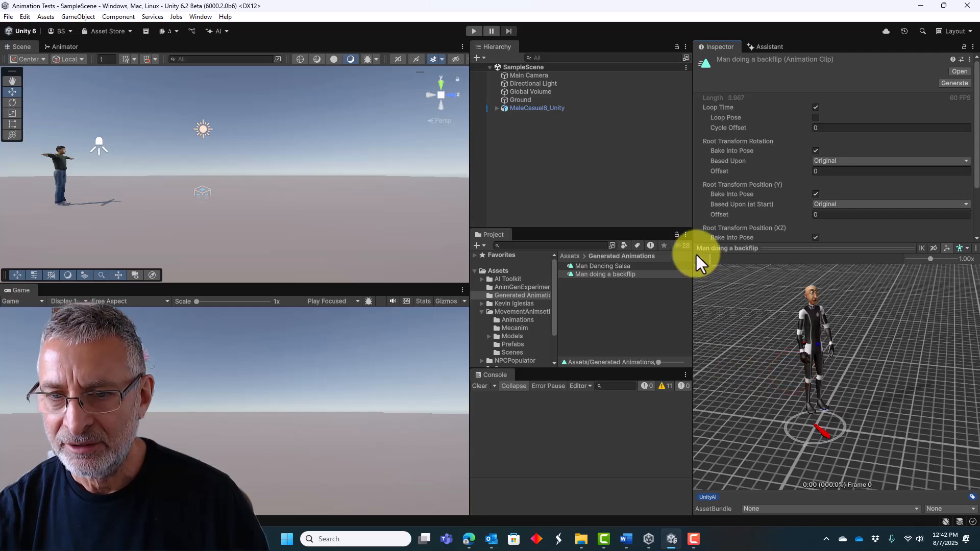
click(698, 259)
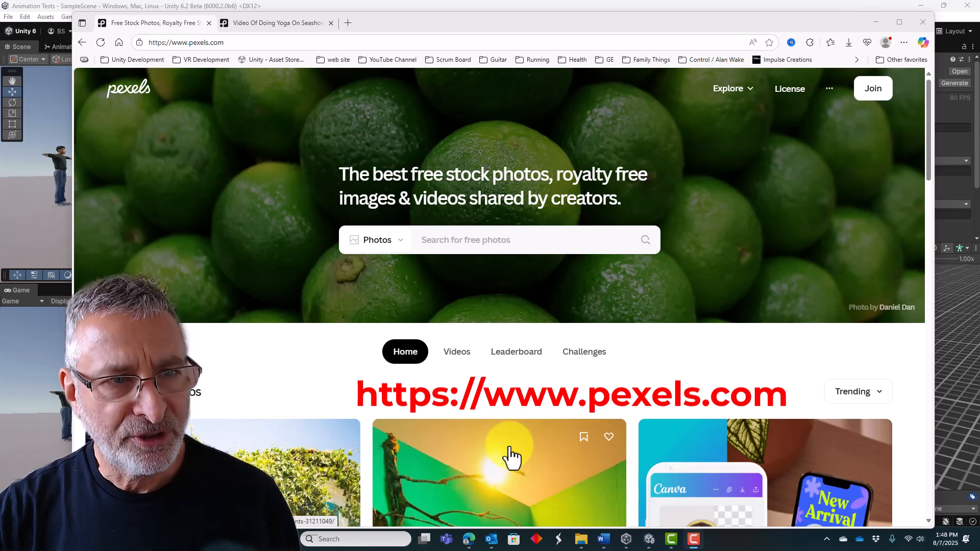
View the Pexels page for the video of doing yoga on the seashore.
click(277, 23)
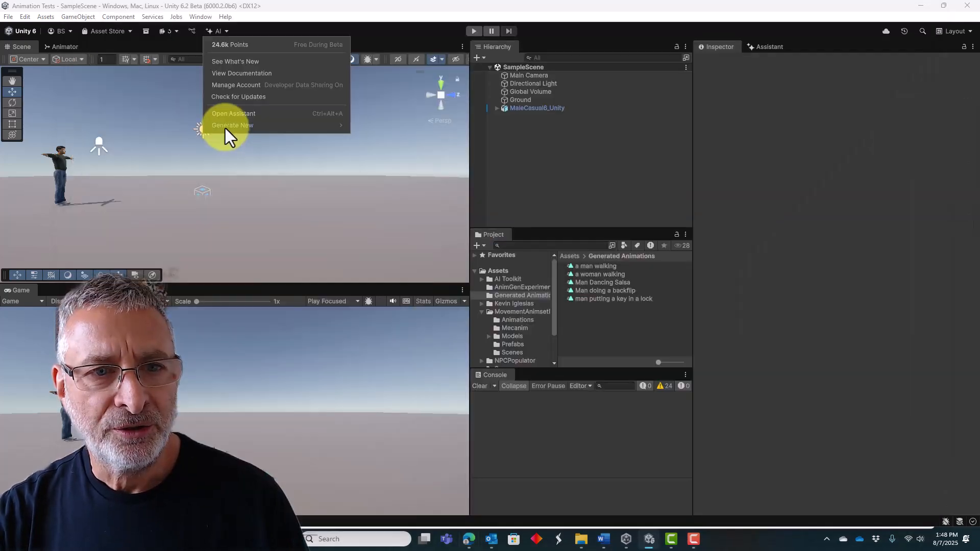
Create a new AI-generated animation clip named "lady doing yoga" in the Generated Animations folder.
mouse_move(225, 126)
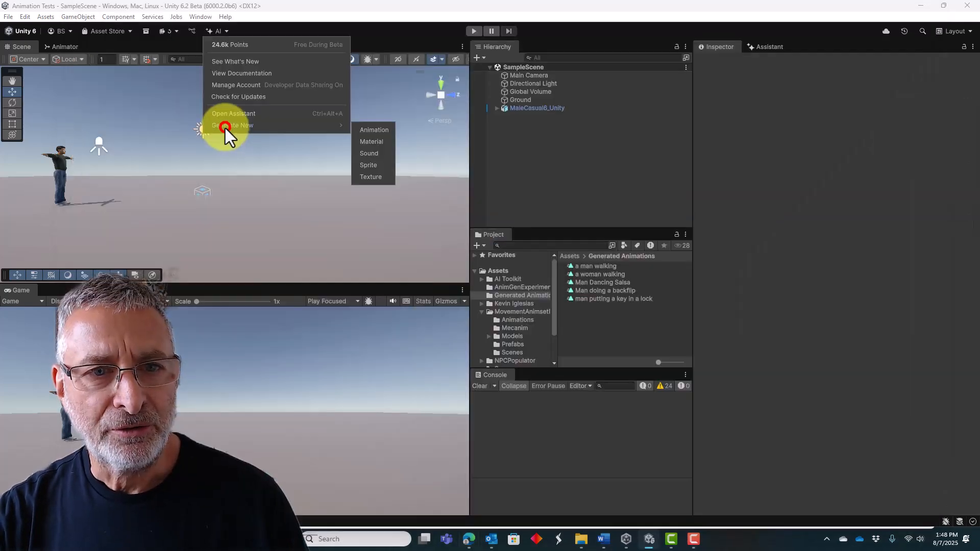
click(373, 130)
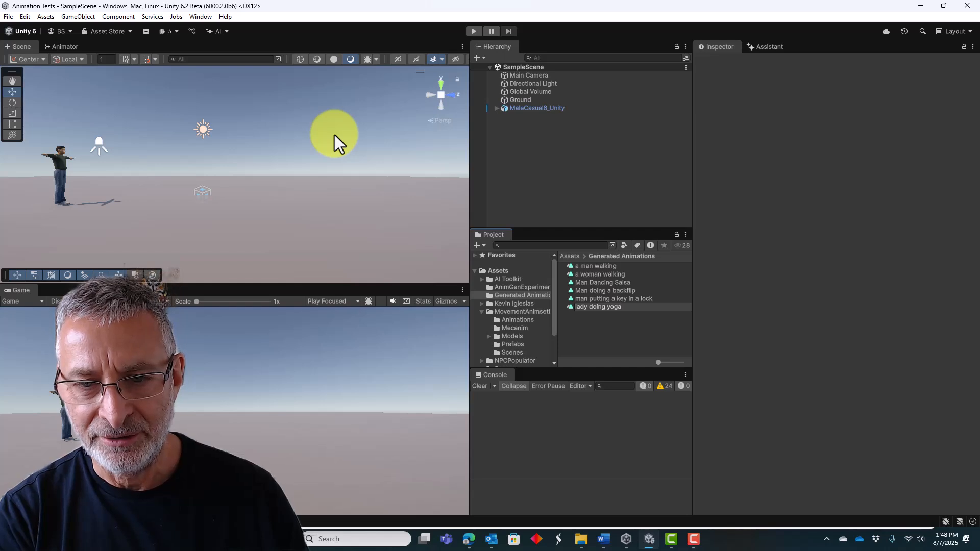
key(Return)
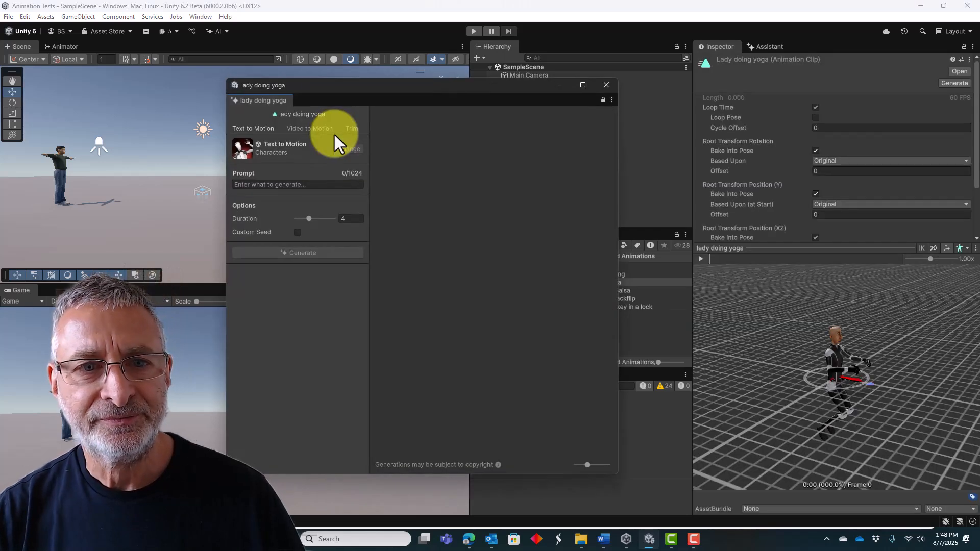
Switch the generator to Video to Motion and import the second yoga video file into the Generated Animations folder.
click(302, 129)
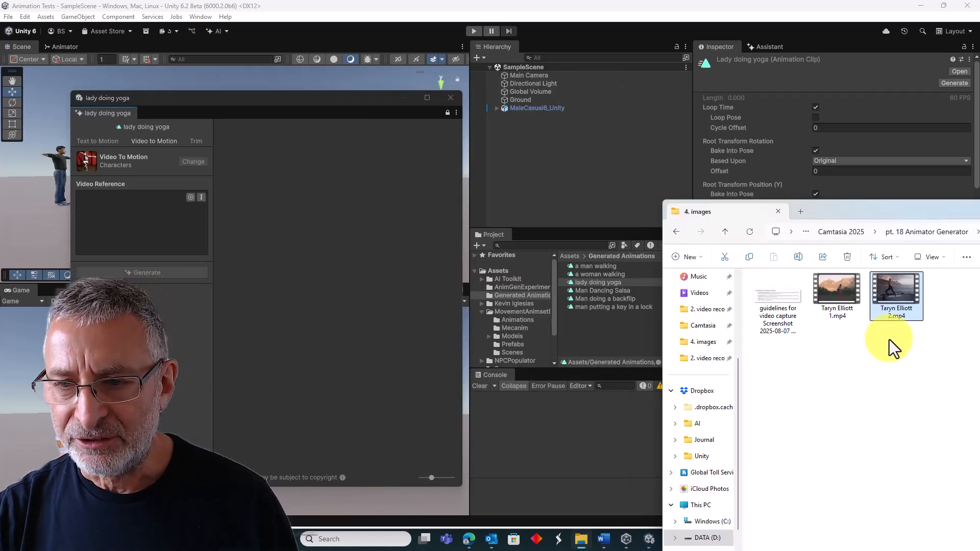
drag(899, 288, 666, 322)
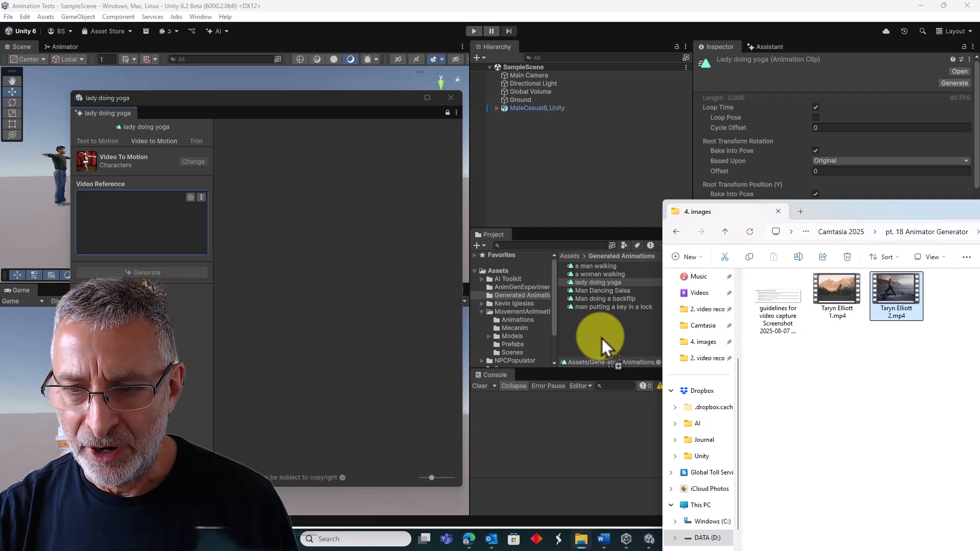
drag(602, 339, 602, 338)
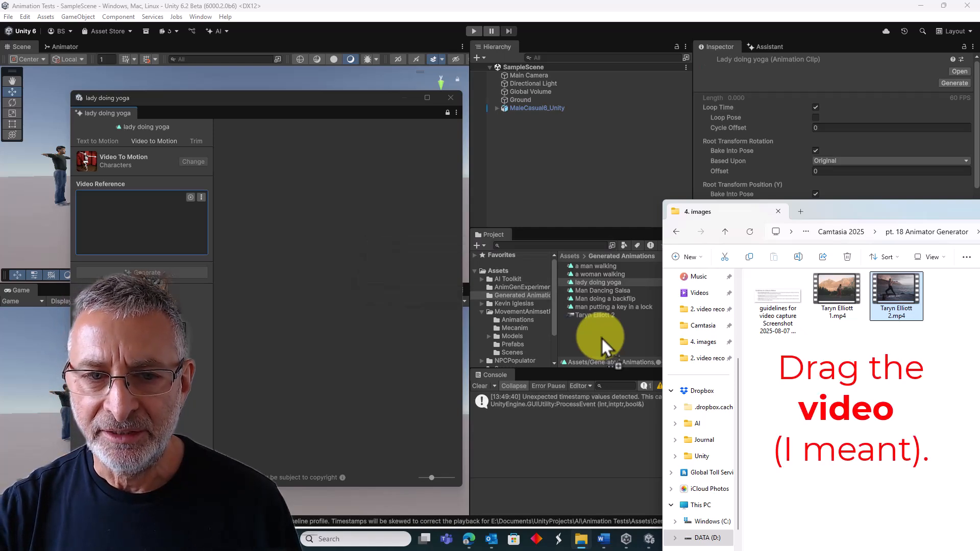
click(842, 208)
drag(315, 104, 560, 97)
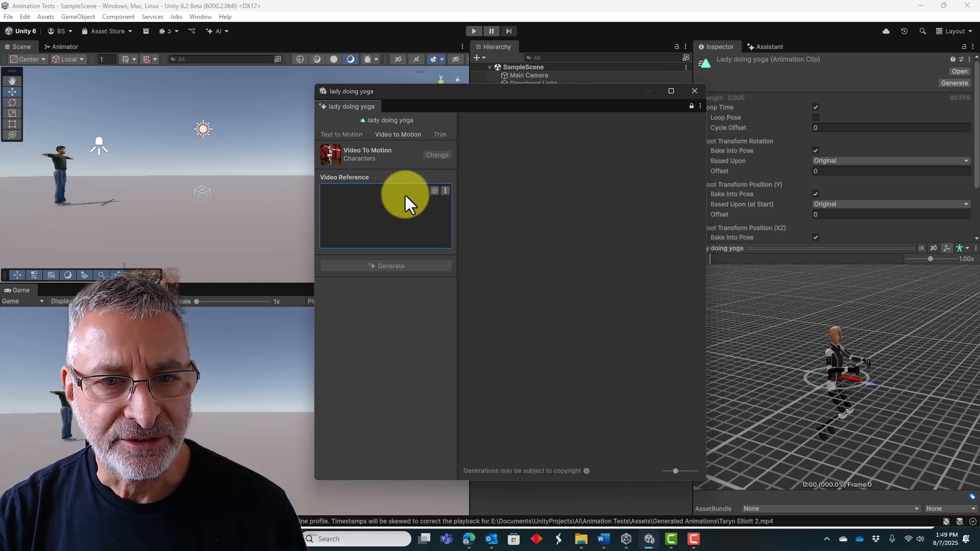
Set the imported yoga clip as the video reference and generate the motion from it.
click(434, 190)
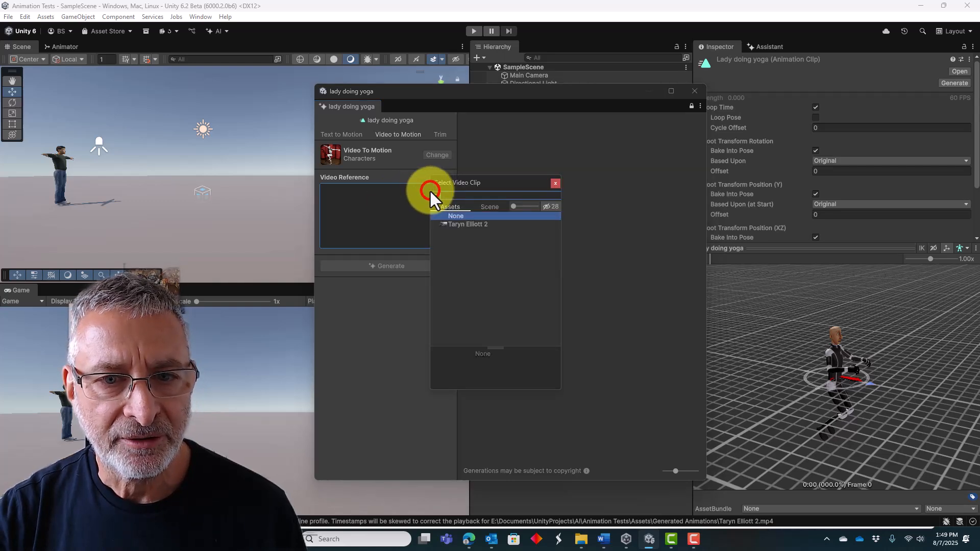
click(460, 225)
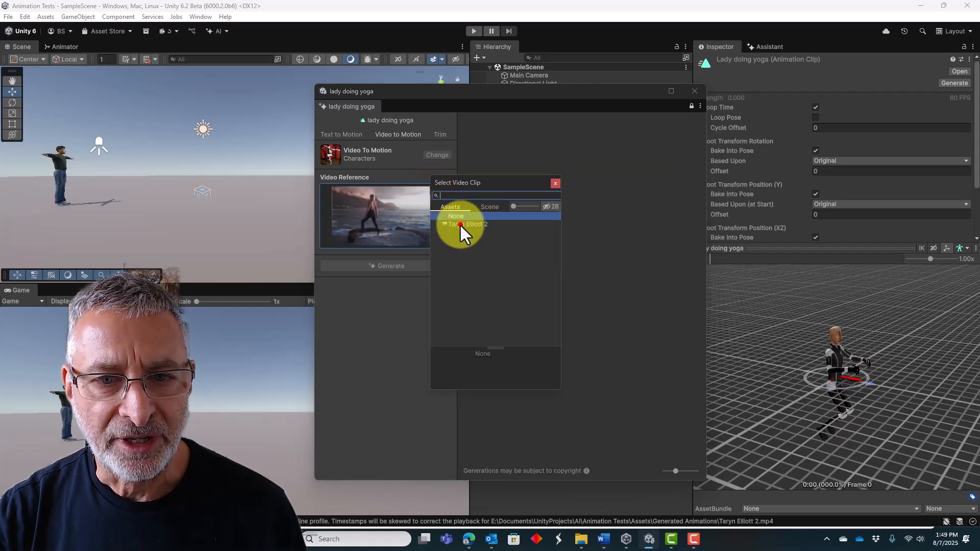
click(555, 183)
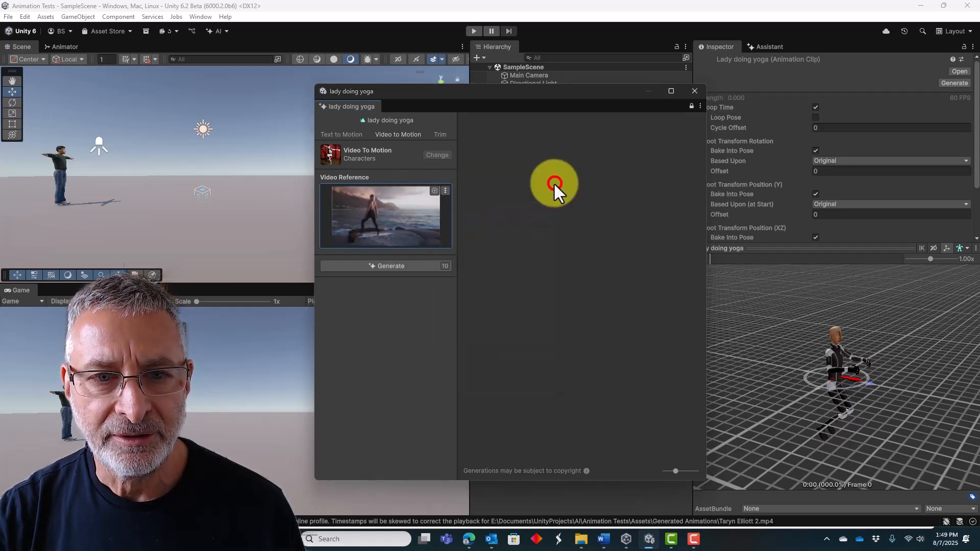
click(388, 267)
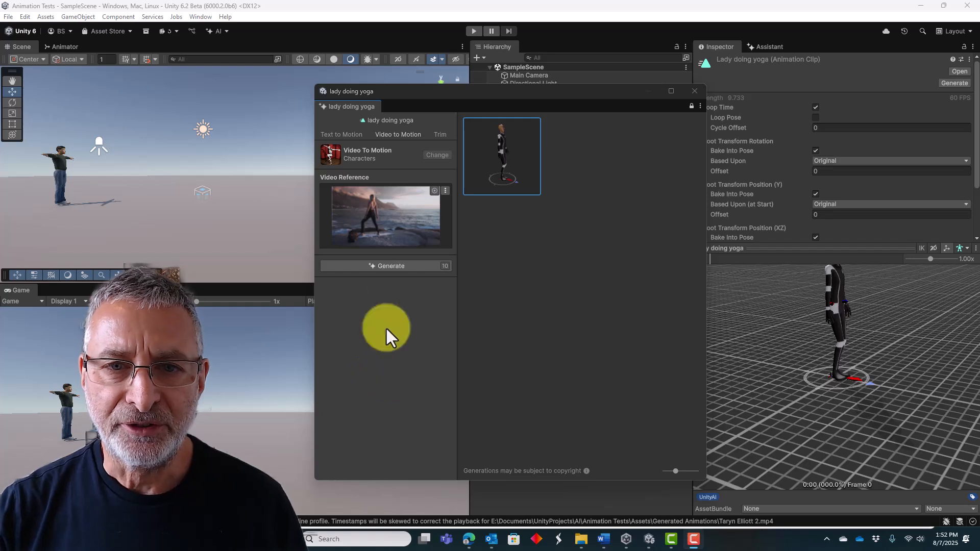
Select the generated yoga motion and play its preview beside the source video for comparison.
click(498, 153)
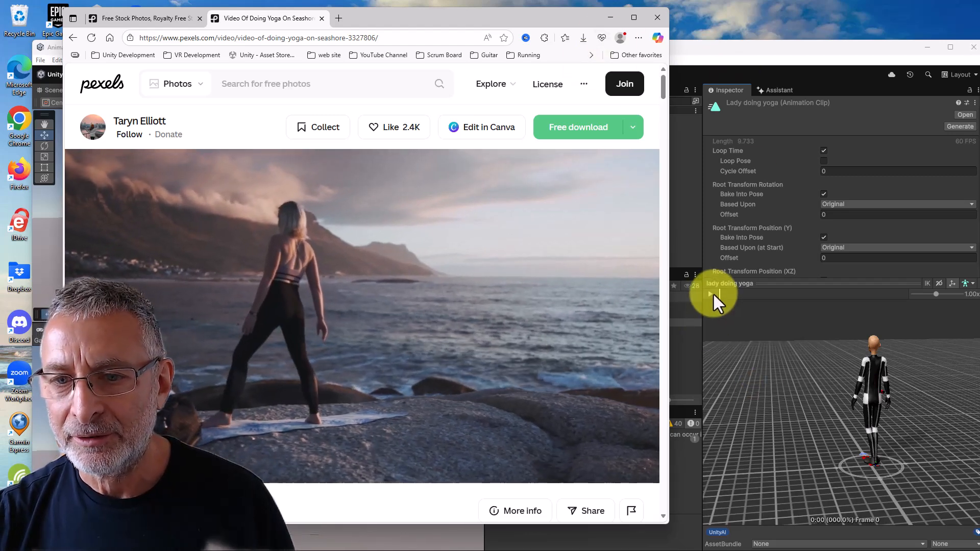
click(710, 296)
click(485, 14)
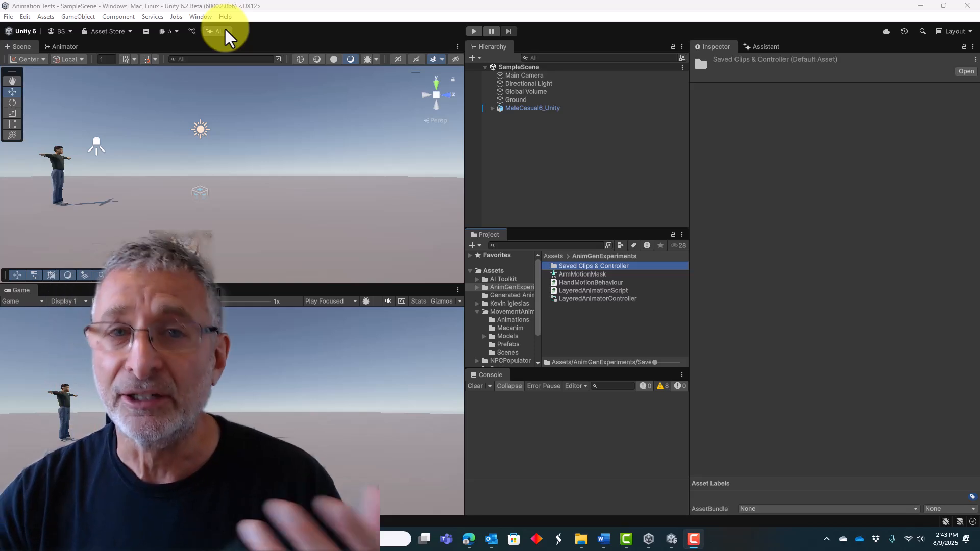
Create a new AI-generated animation clip named "gen idle" in the AnimGenExperiments folder.
click(225, 30)
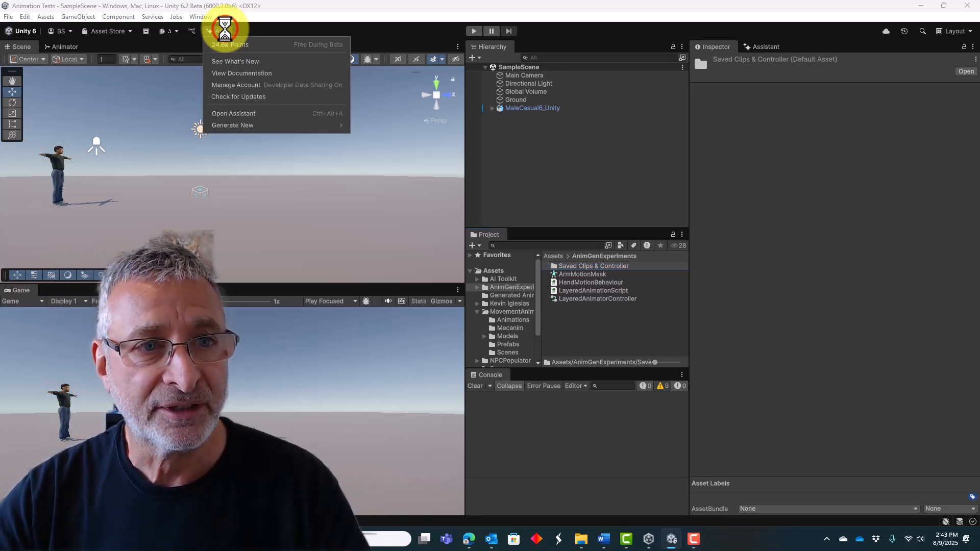
mouse_move(228, 127)
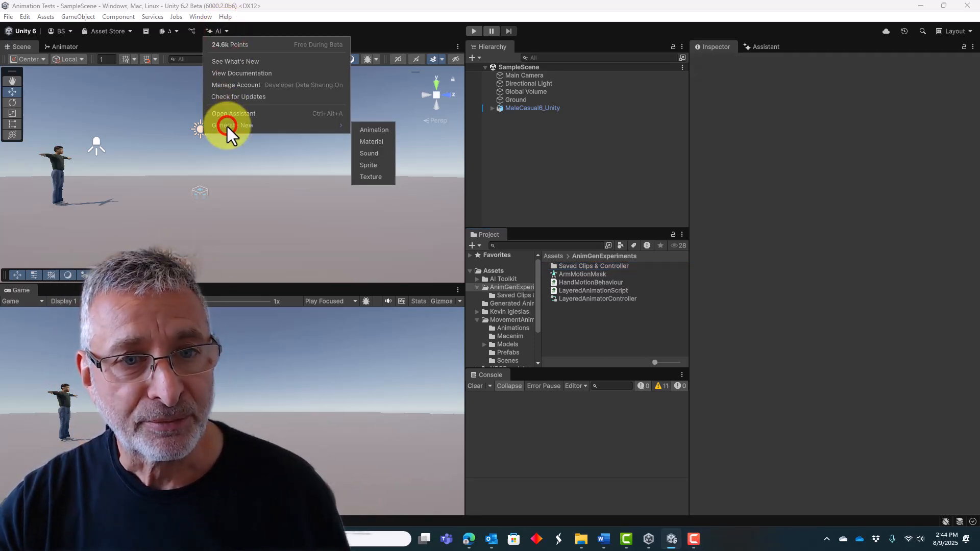
click(370, 128)
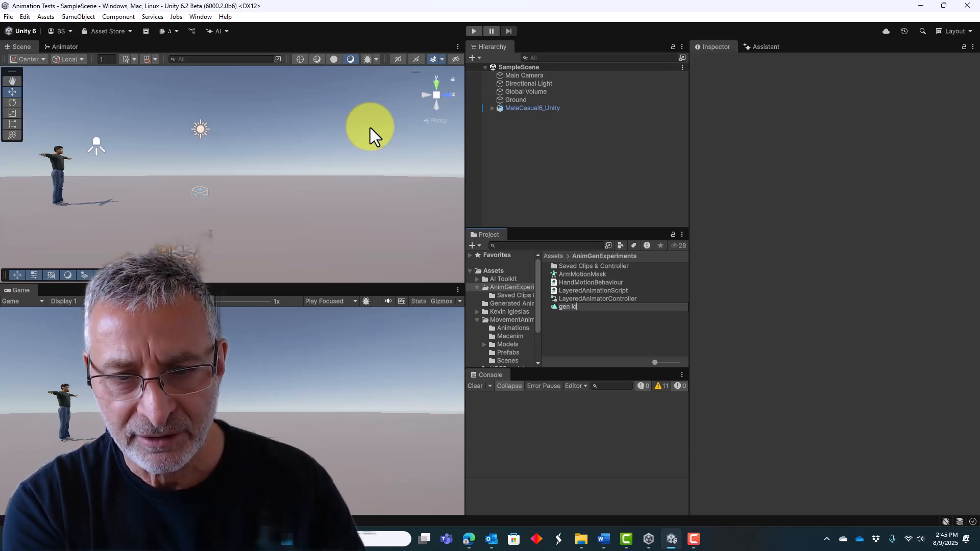
text(gen idle)
key(Return)
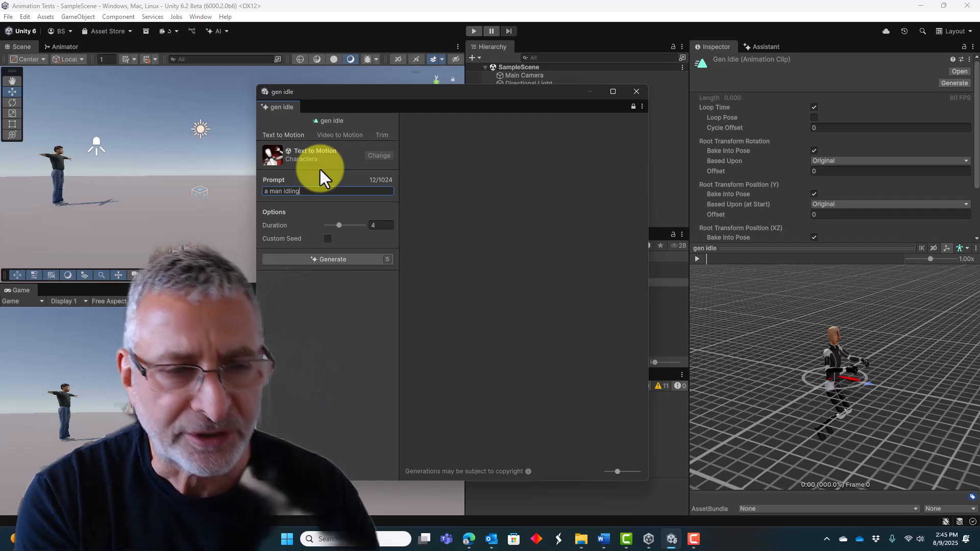
Complete the gen idle prompt as "a man idling shifting his weight from side to side" and generate the motion.
text(shif)
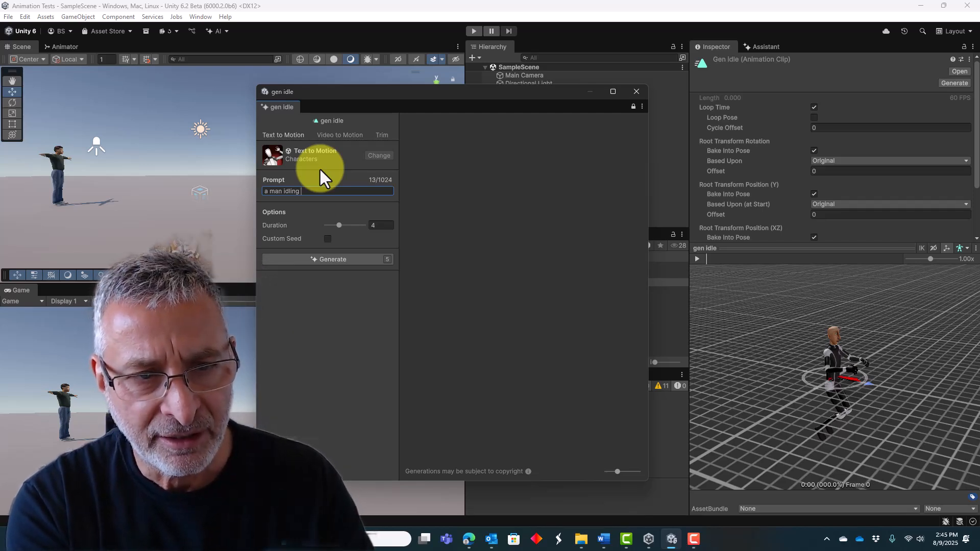
text(ting hi)
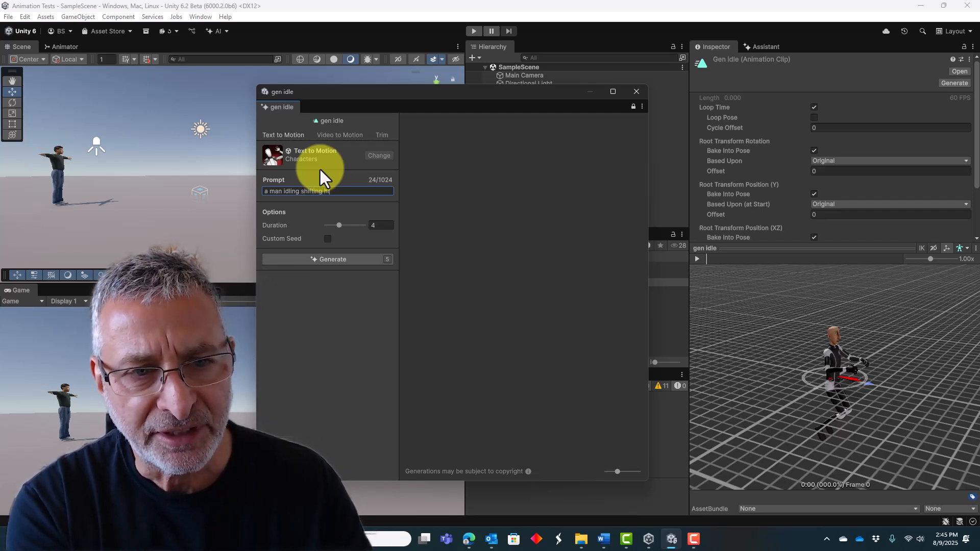
text(s weight from )
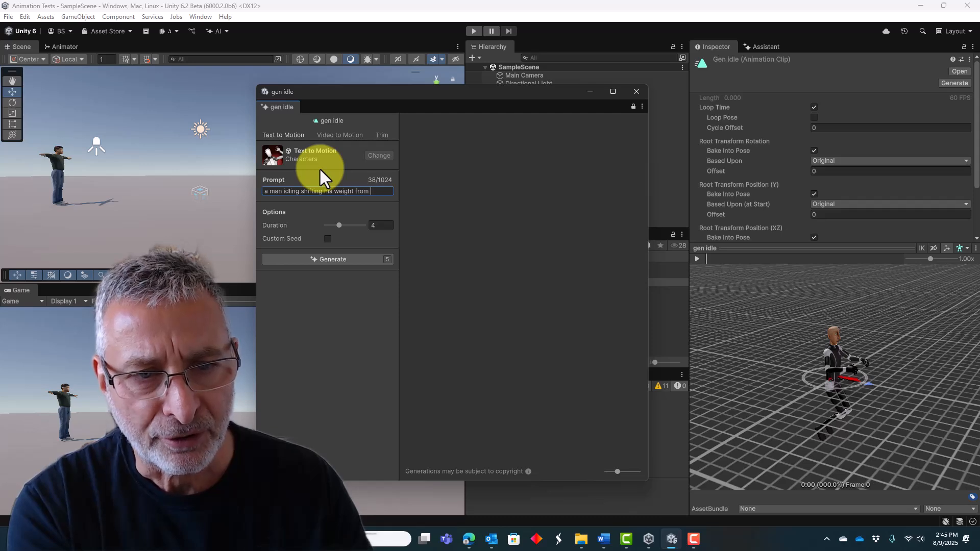
text(side to side)
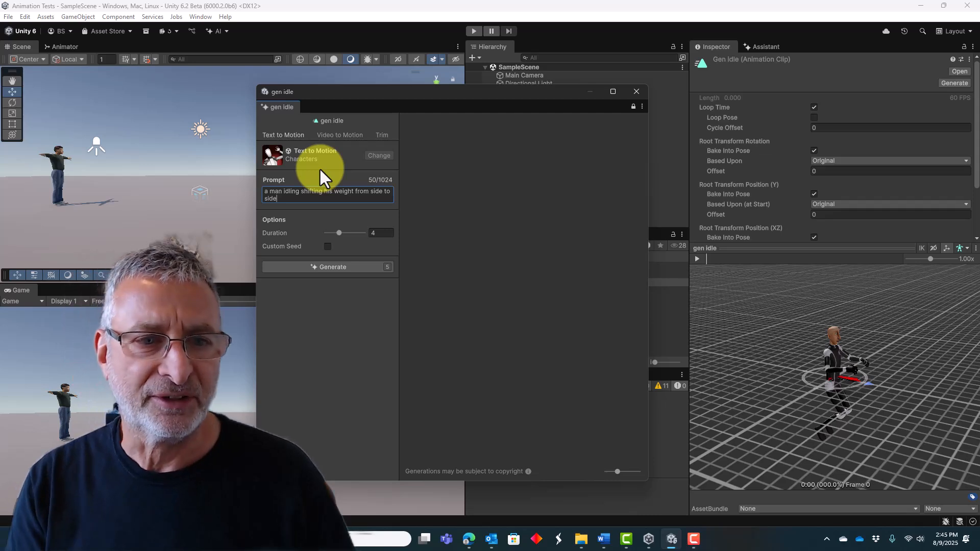
click(327, 269)
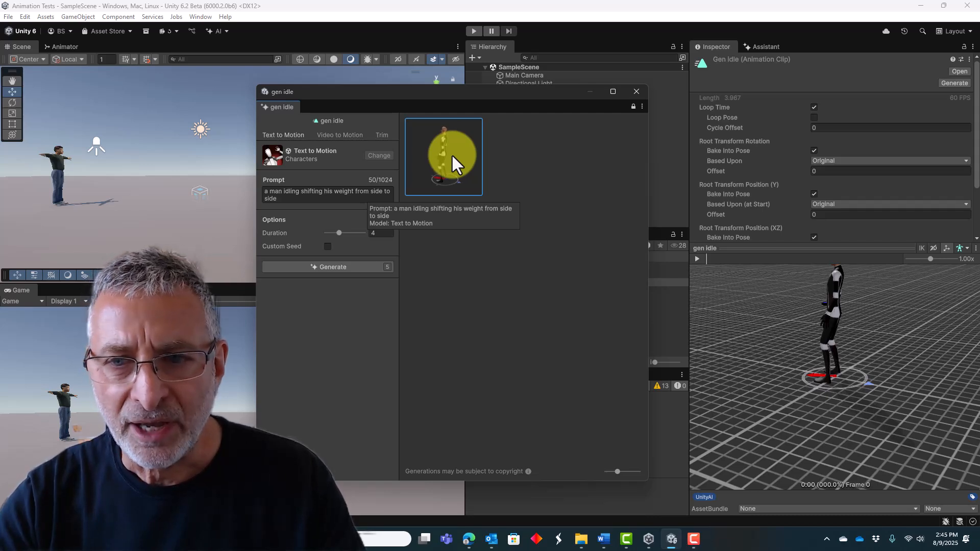
Play the generated idle motion's preview and view the whole character from the front.
click(734, 279)
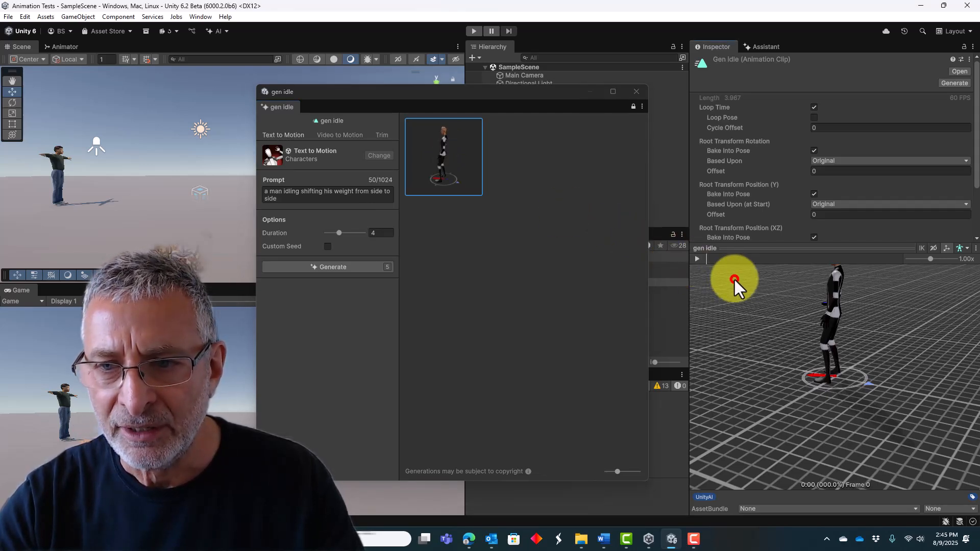
click(697, 259)
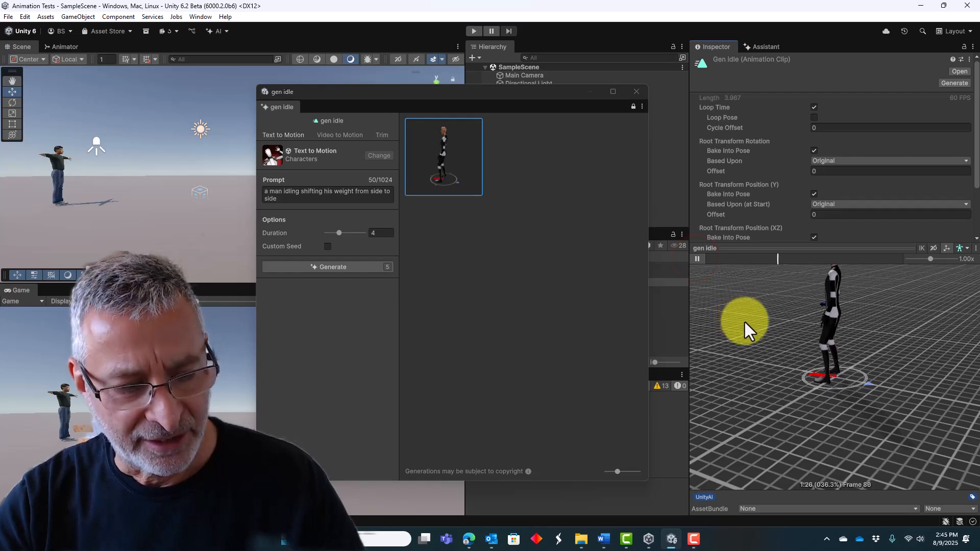
drag(746, 322, 746, 357)
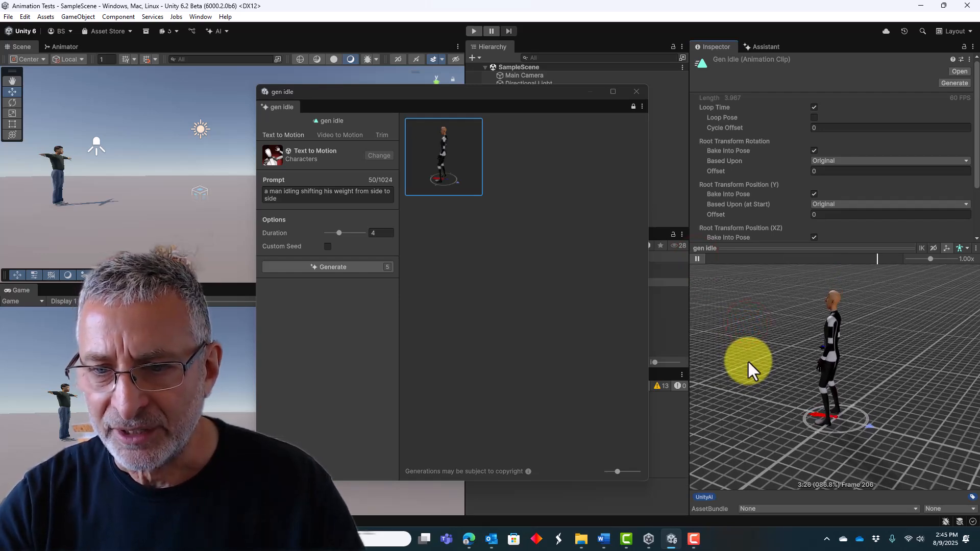
drag(877, 355, 940, 375)
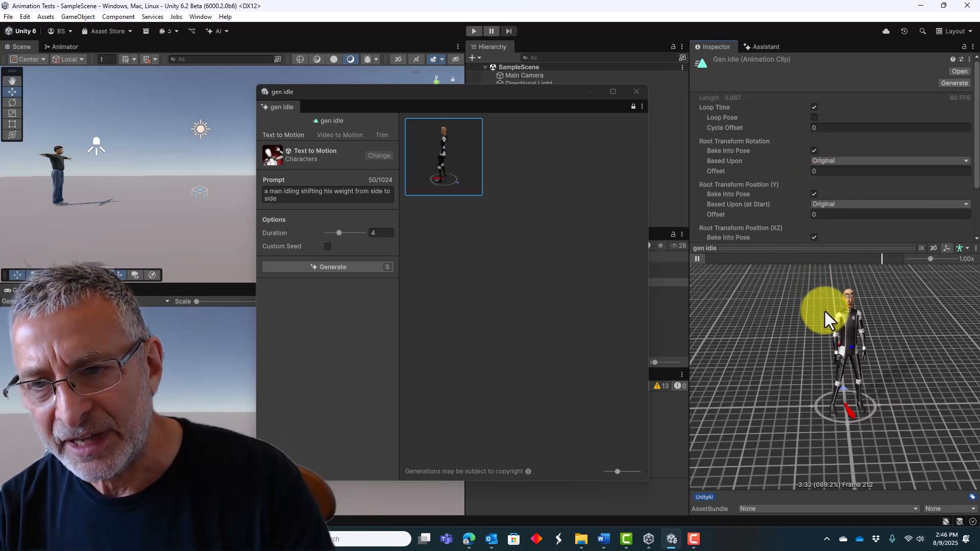
Enable Loop Pose on the gen idle clip and promote its generated motion to the current asset, closing the generator.
click(814, 117)
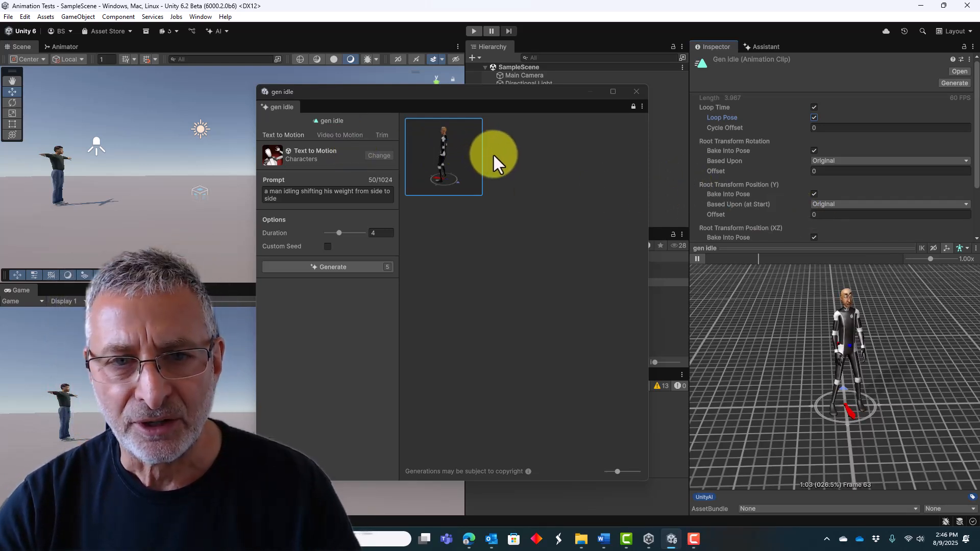
right_click(446, 158)
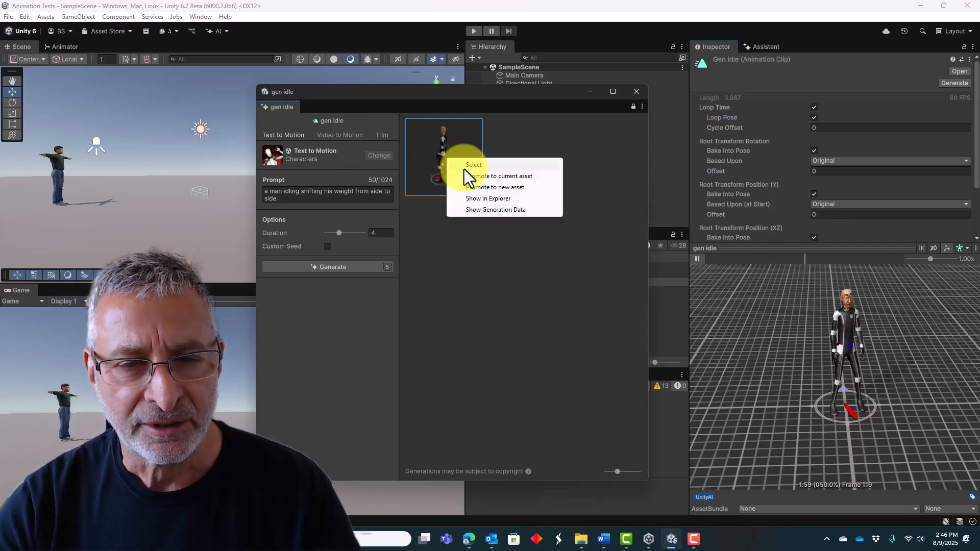
click(513, 176)
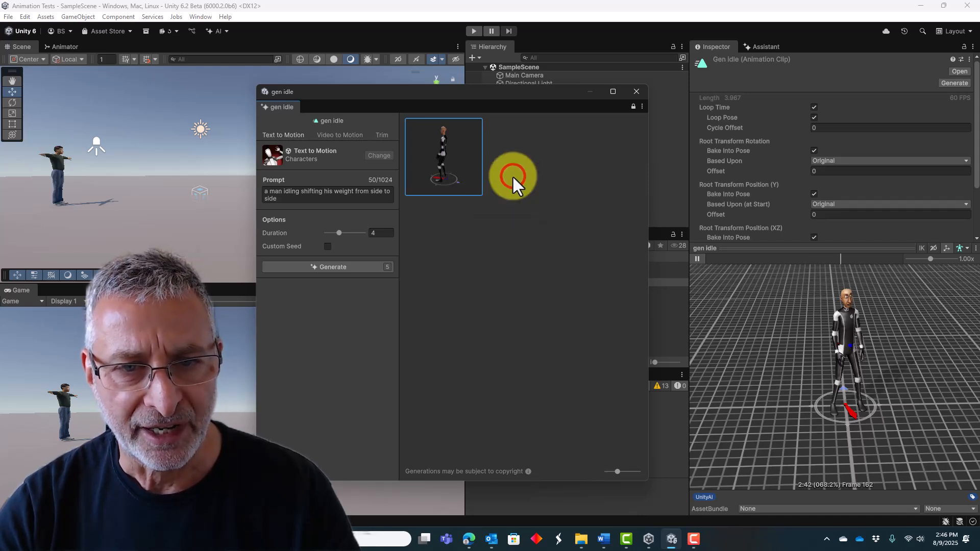
click(637, 92)
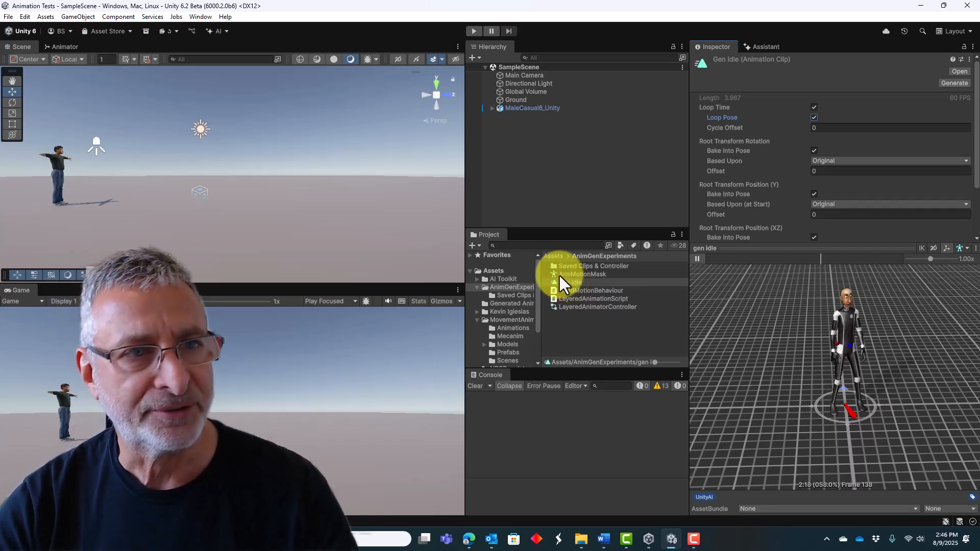
Create a new AI-generated animation clip named "gen walk" in the AnimGenExperiments folder.
click(224, 16)
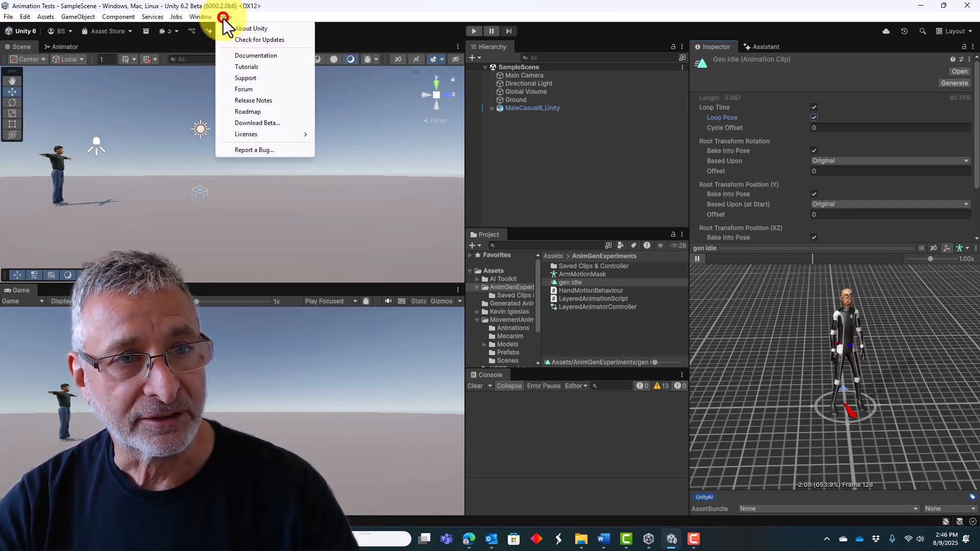
click(217, 31)
click(380, 129)
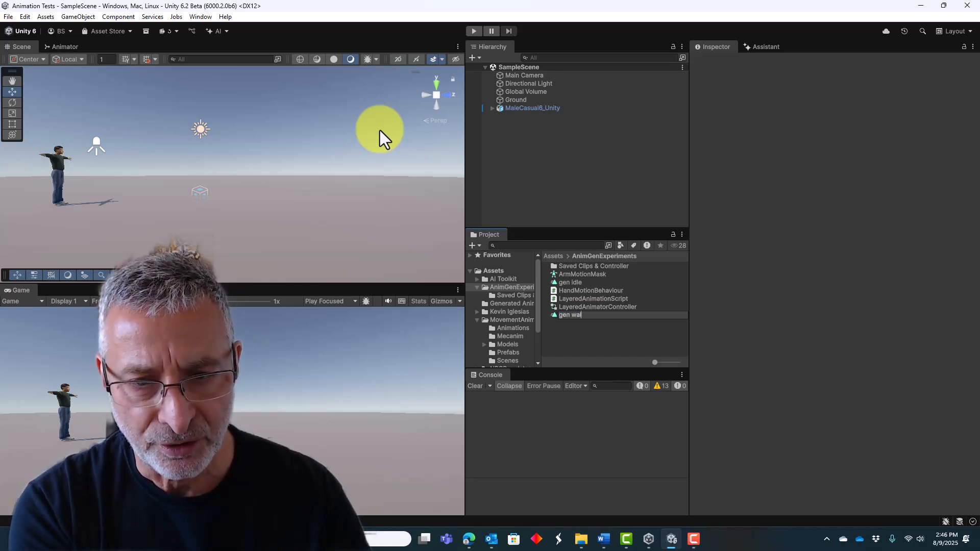
key(Return)
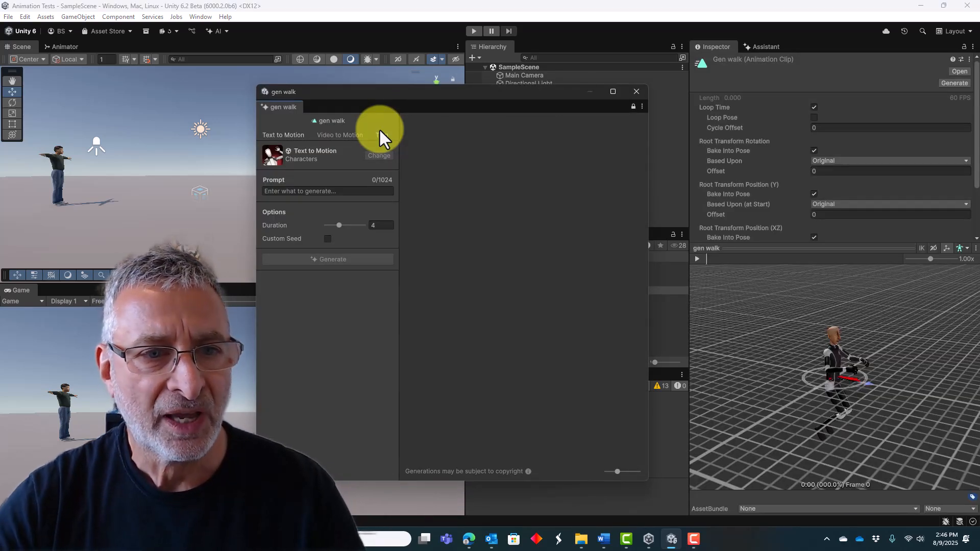
Generate a motion for the gen walk clip from the text prompt "a man walking".
click(289, 192)
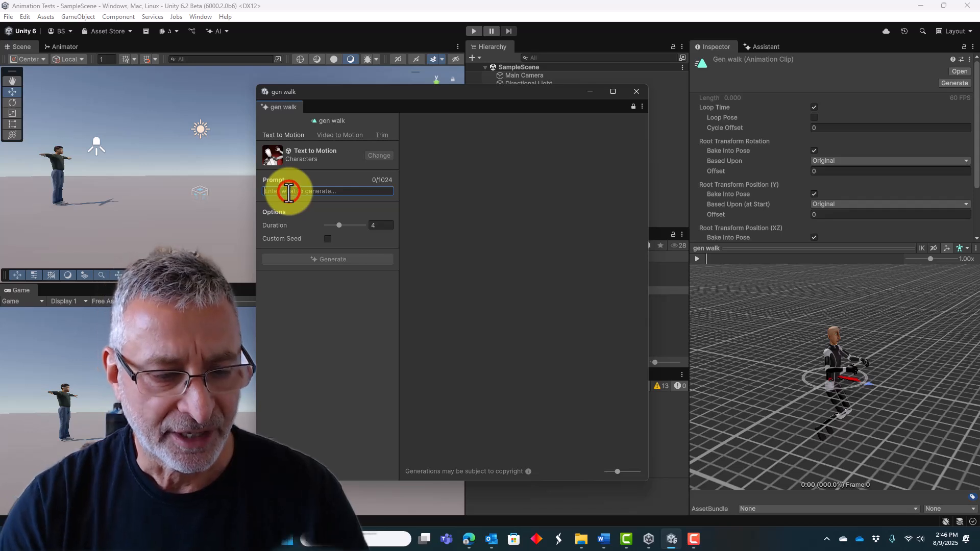
text(a man walking)
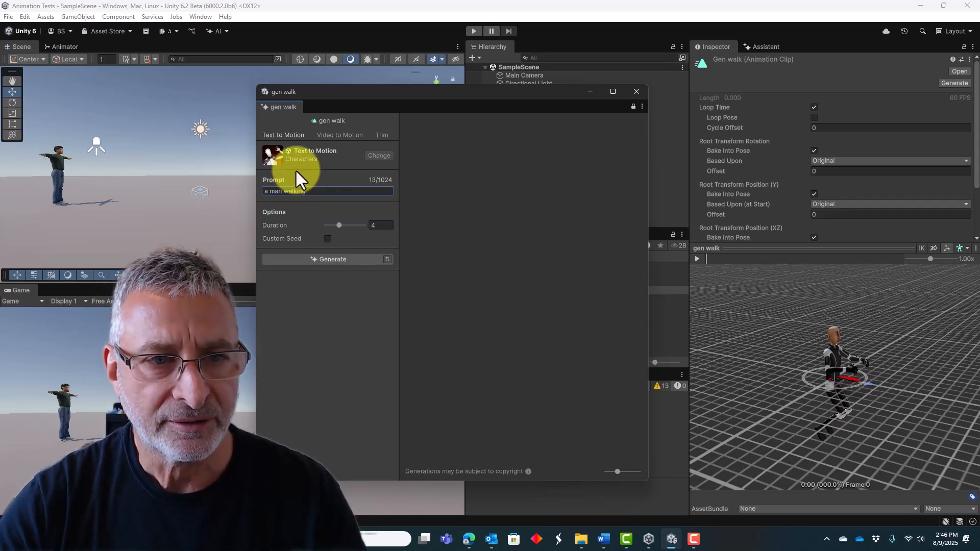
click(315, 261)
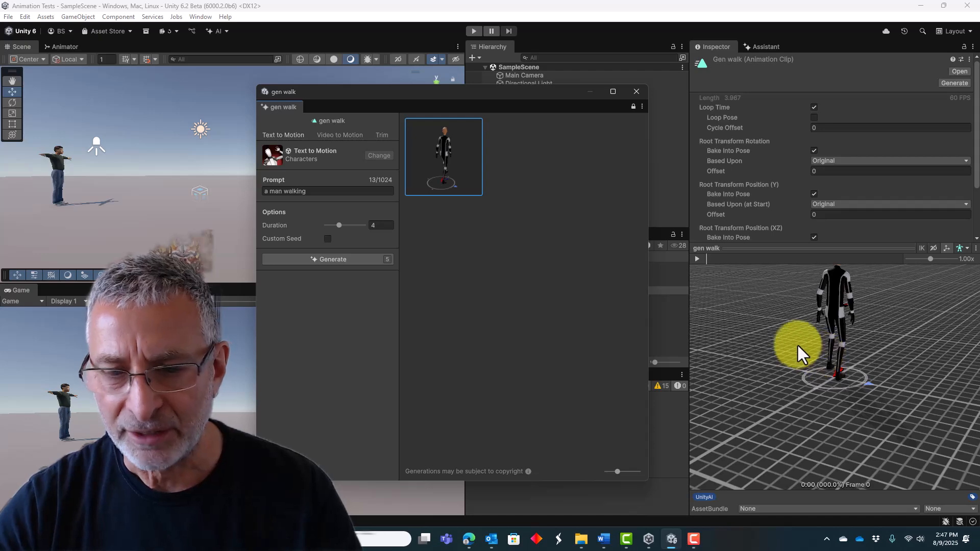
Play the generated walking motion's preview and view the character from the side.
drag(797, 344, 782, 385)
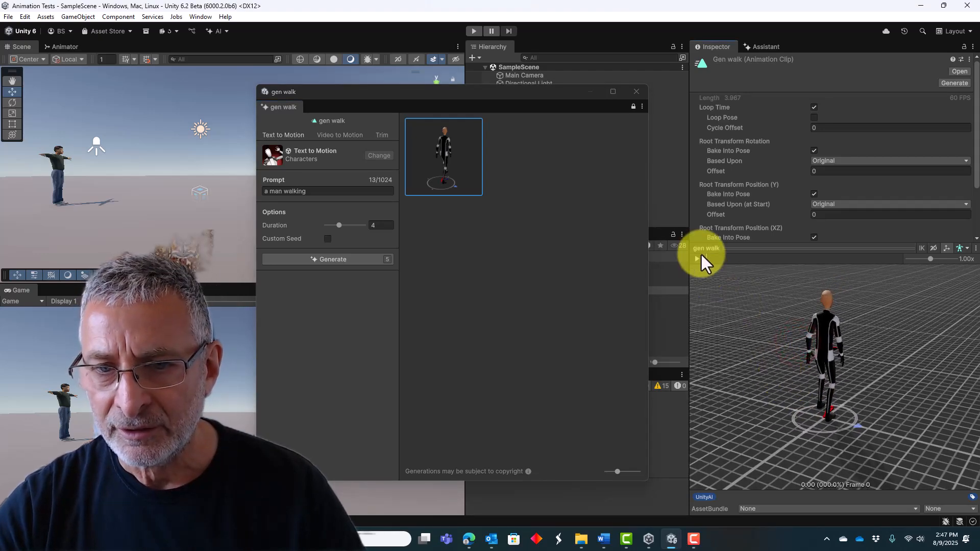
click(696, 259)
drag(904, 369, 650, 371)
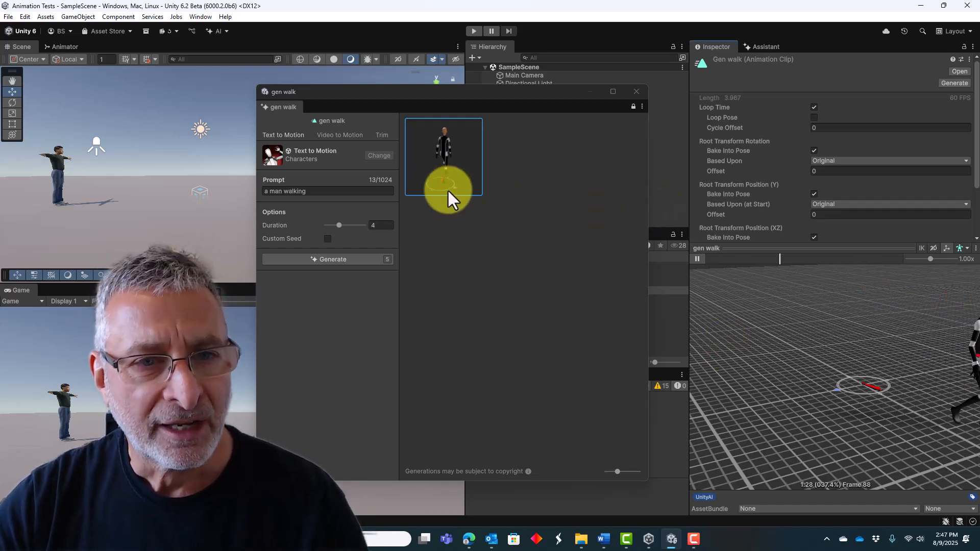
Trim the walking motion to its best loop with Root Motion enabled, and select the trimmed version.
click(383, 136)
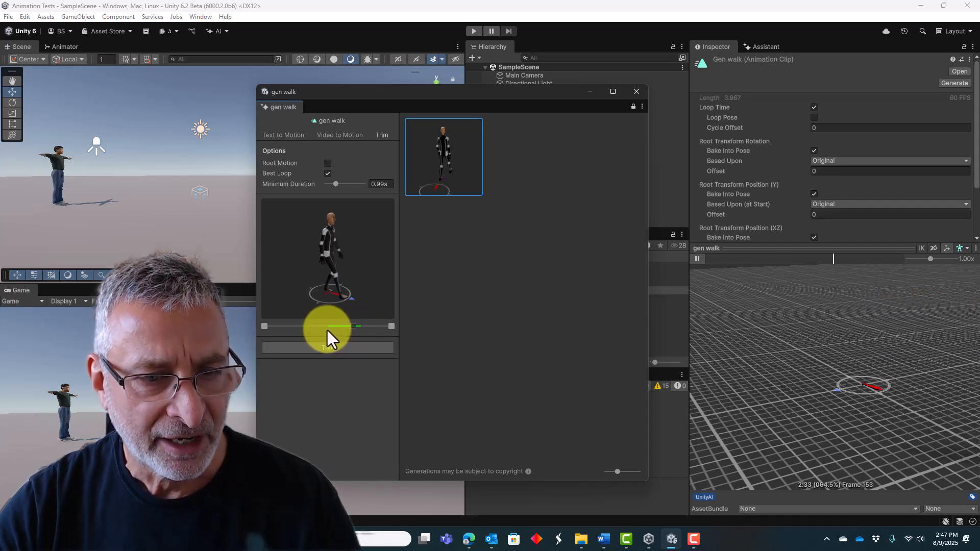
mouse_move(332, 330)
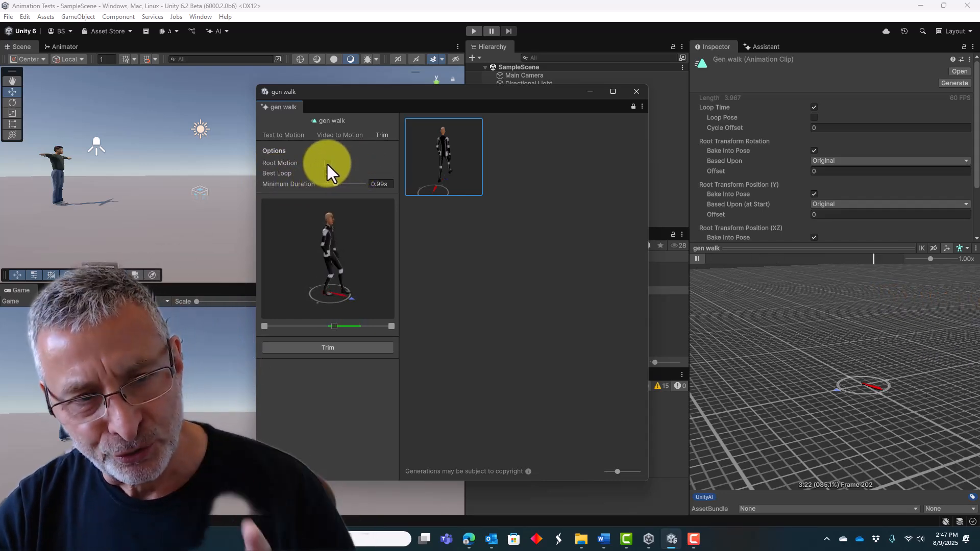
click(327, 163)
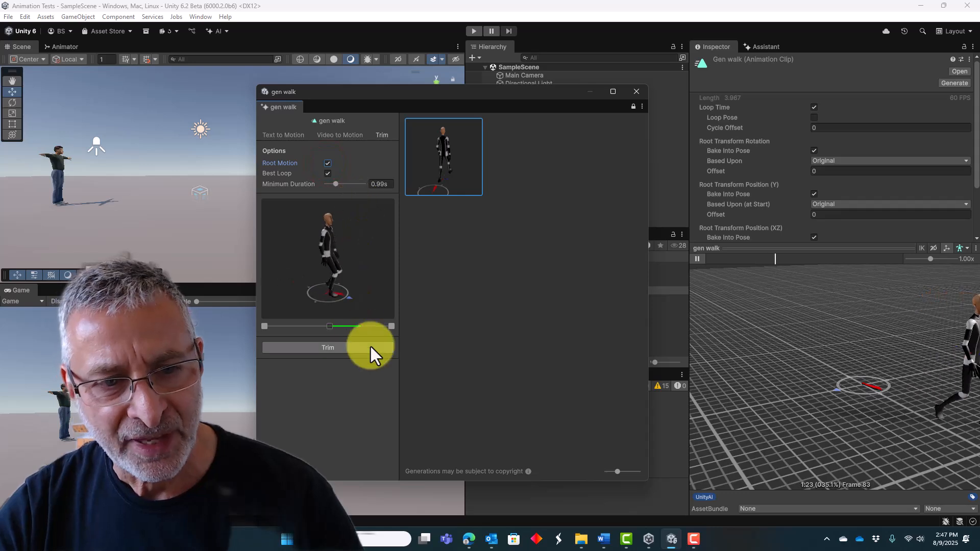
click(328, 347)
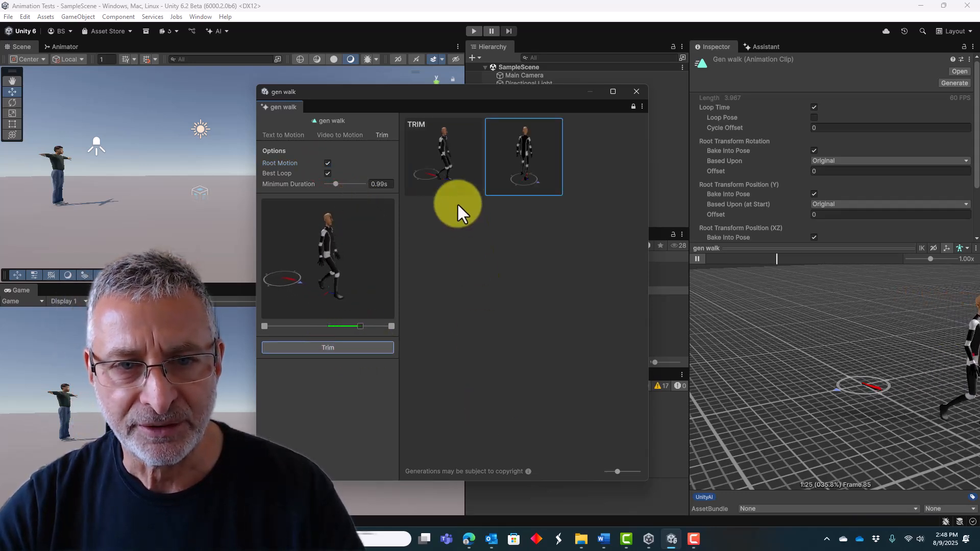
click(447, 163)
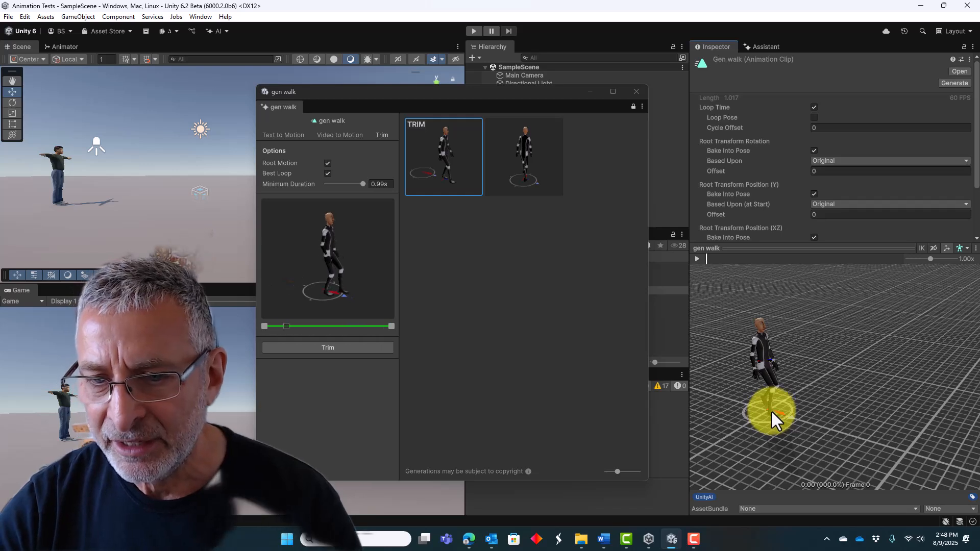
Play and scrub the trimmed walk's preview from its first frame to check how the cycle loops.
click(698, 259)
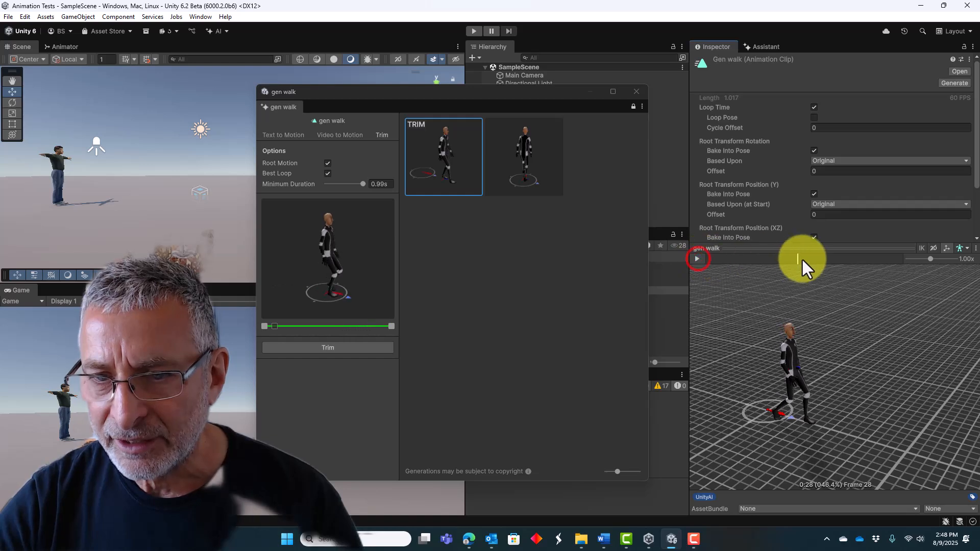
drag(794, 259, 705, 262)
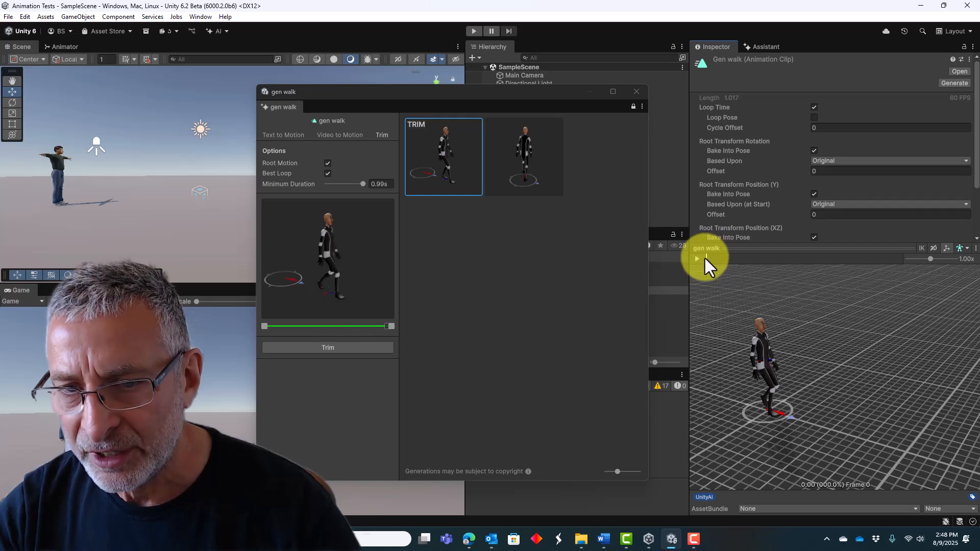
click(702, 258)
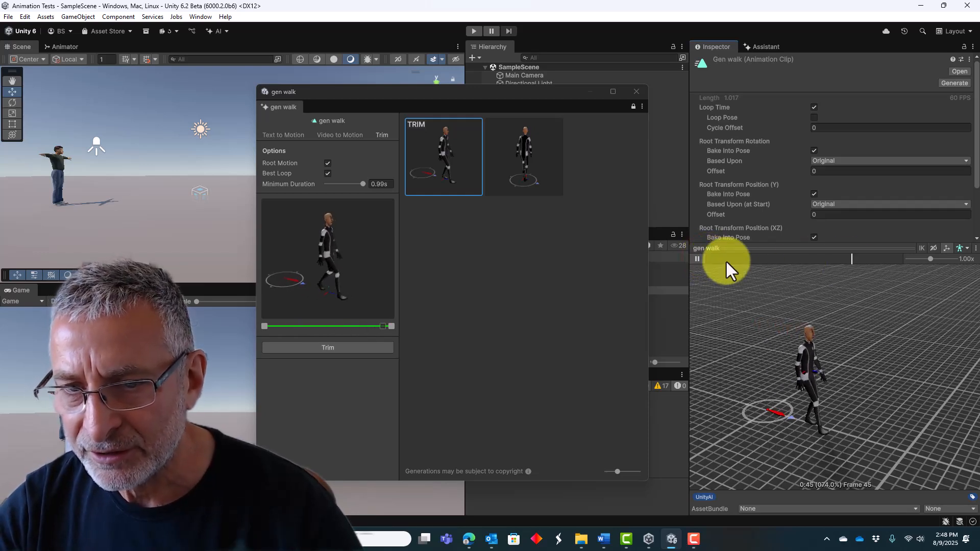
click(696, 257)
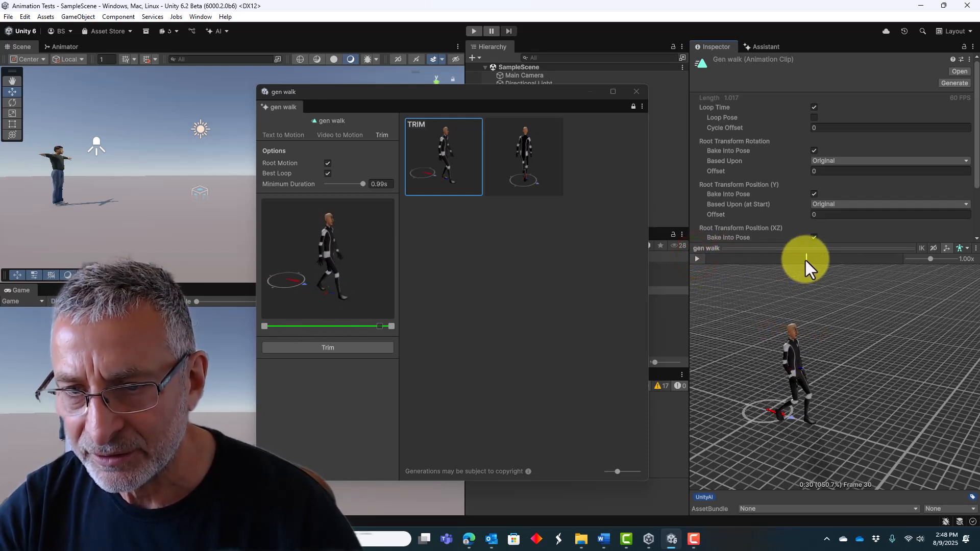
drag(806, 260, 696, 259)
click(698, 259)
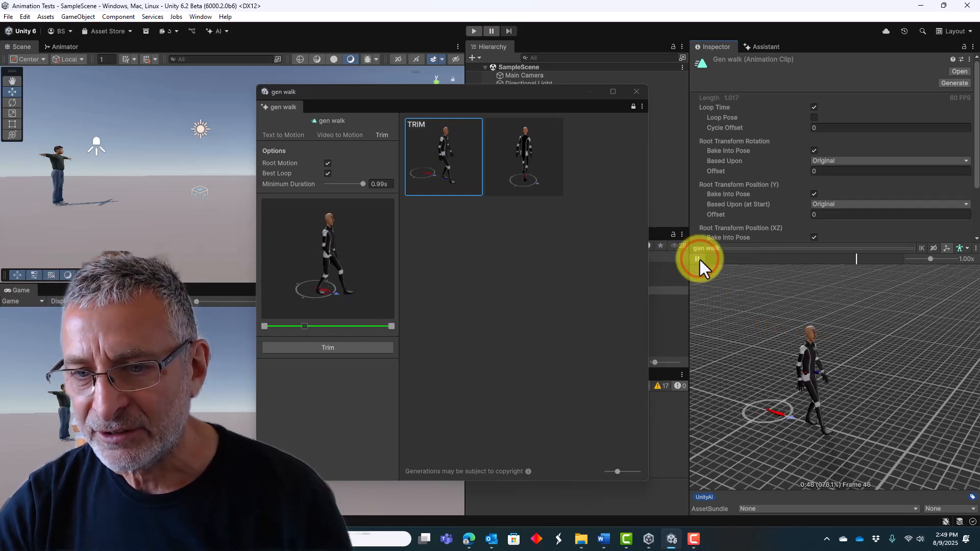
click(699, 258)
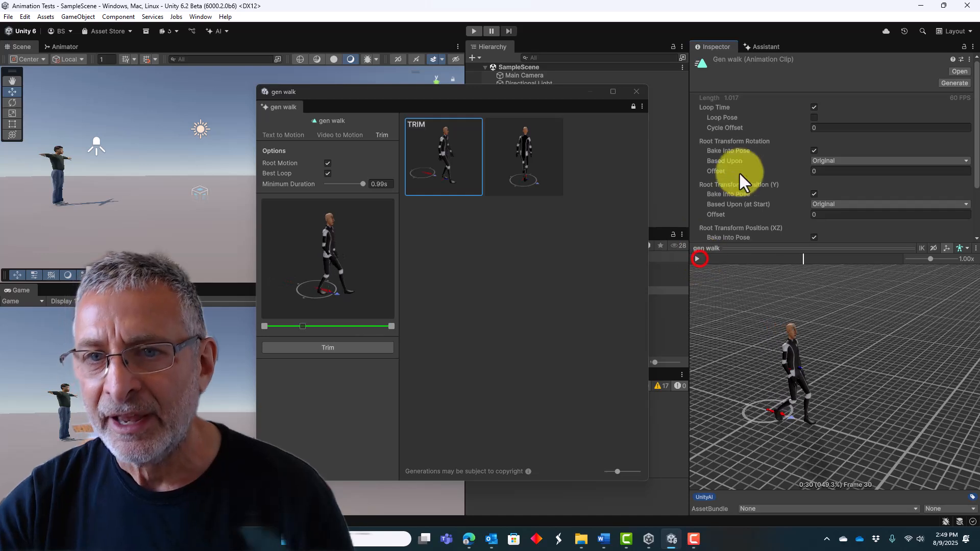
Enable Loop Pose on the gen walk clip and replay its preview to check the loop.
click(814, 117)
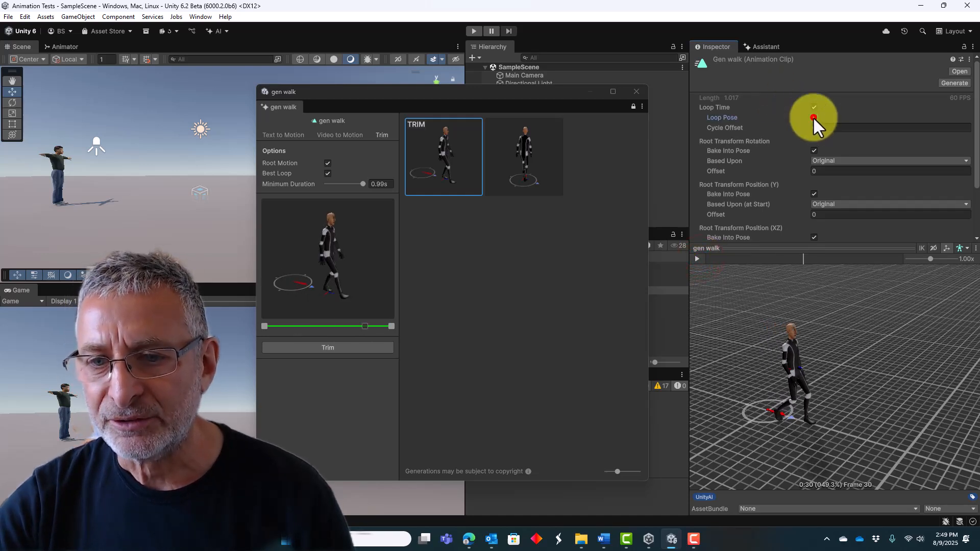
click(698, 259)
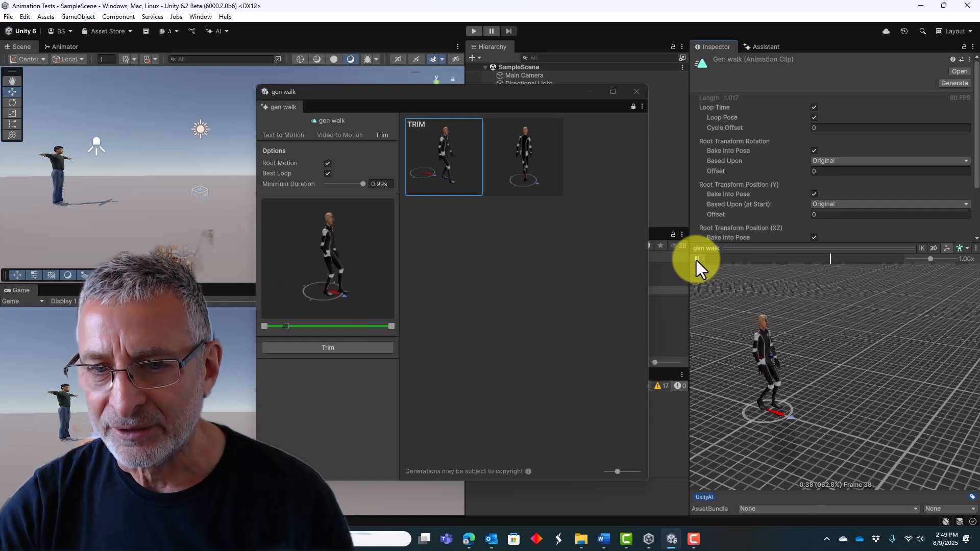
click(697, 259)
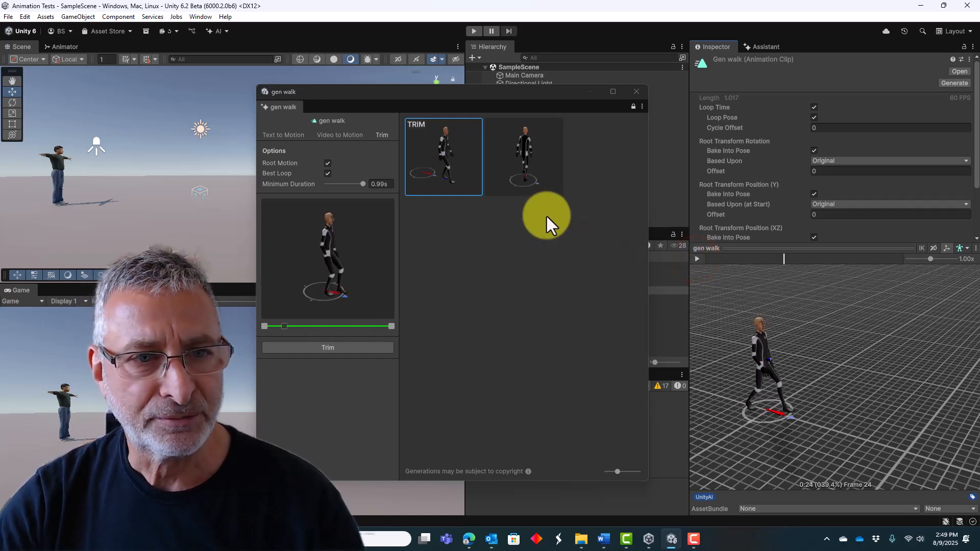
Promote the trimmed walk to the current gen walk asset and close its generator window.
right_click(437, 165)
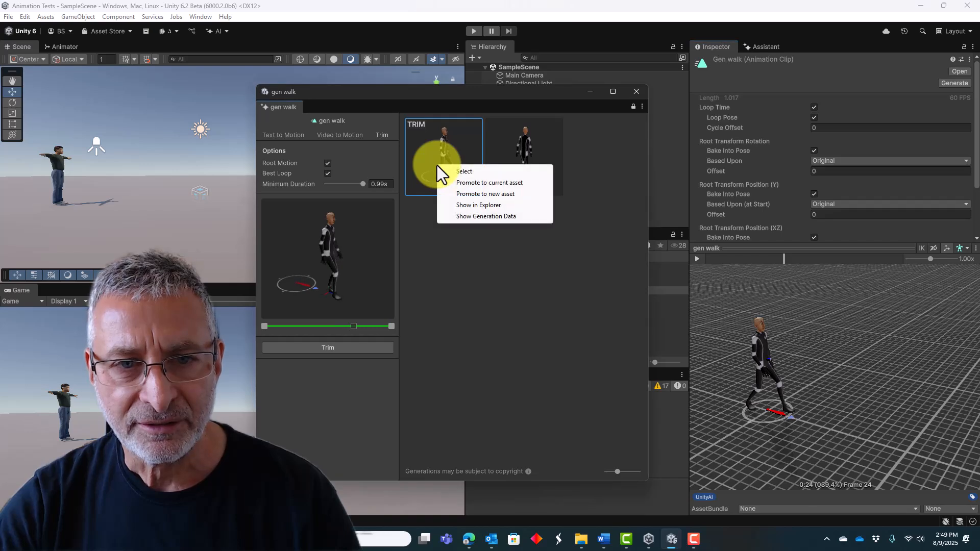
click(462, 182)
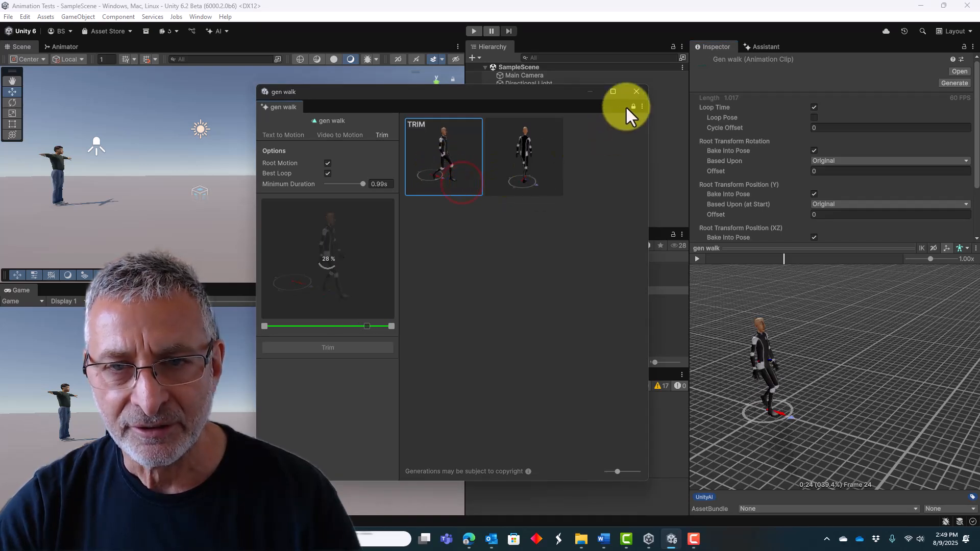
click(633, 91)
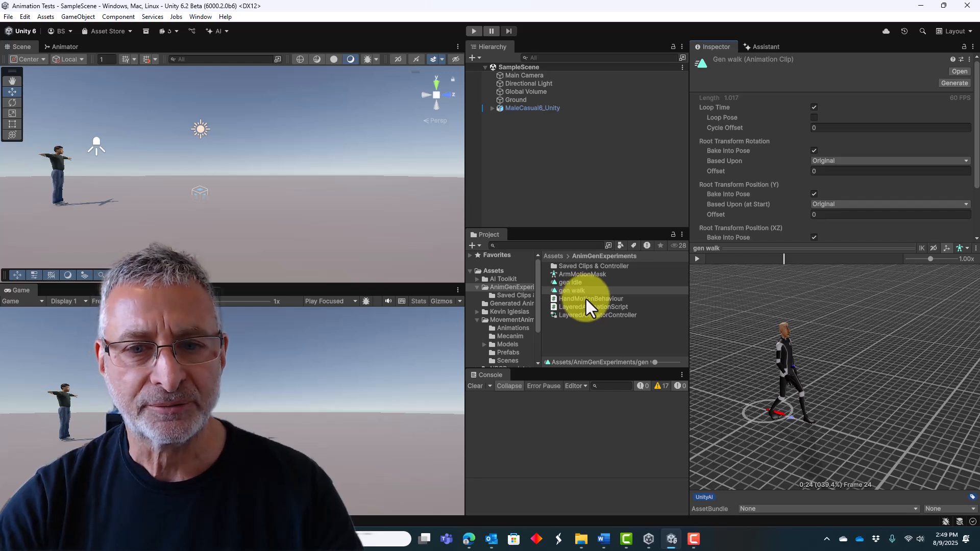
Create a new AI-generated animation asset named "gen run".
click(225, 30)
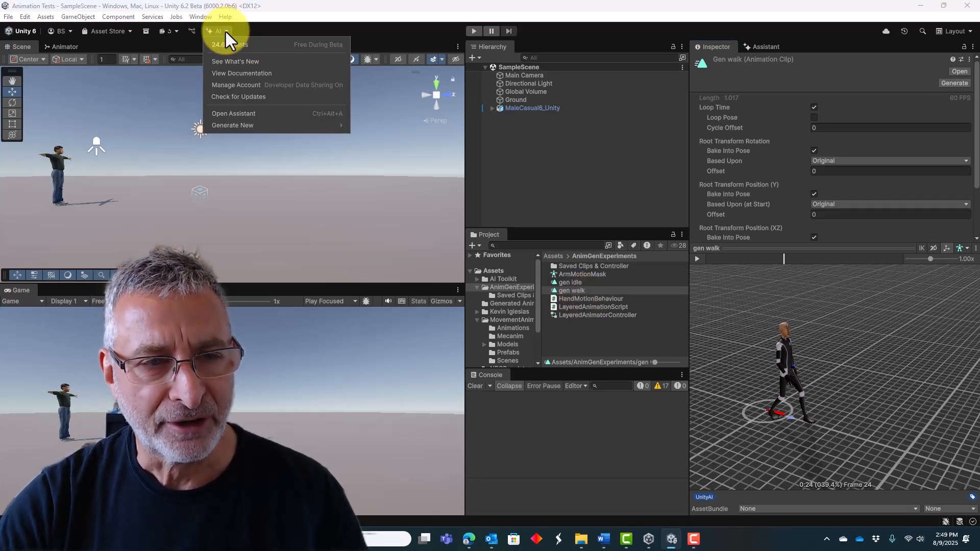
mouse_move(231, 127)
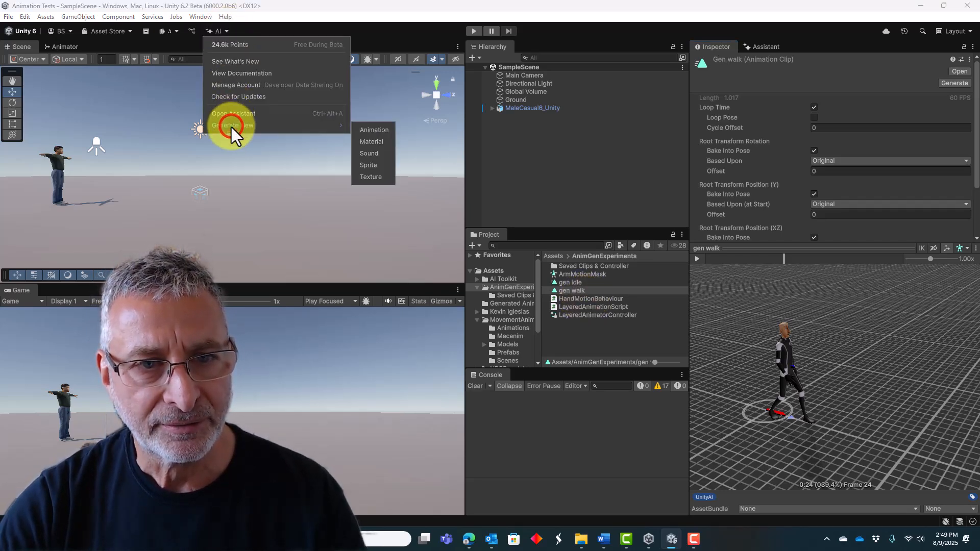
click(373, 133)
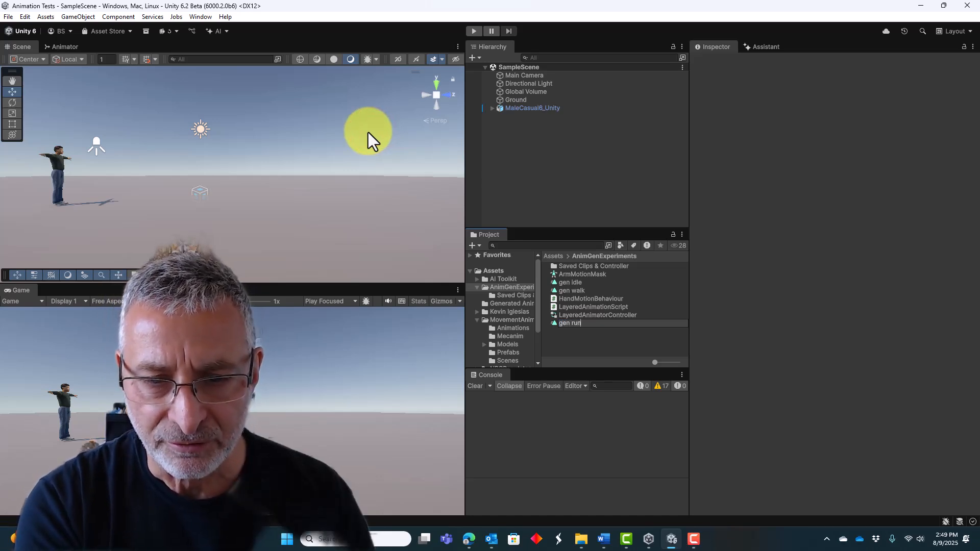
text(gen run)
key(Return)
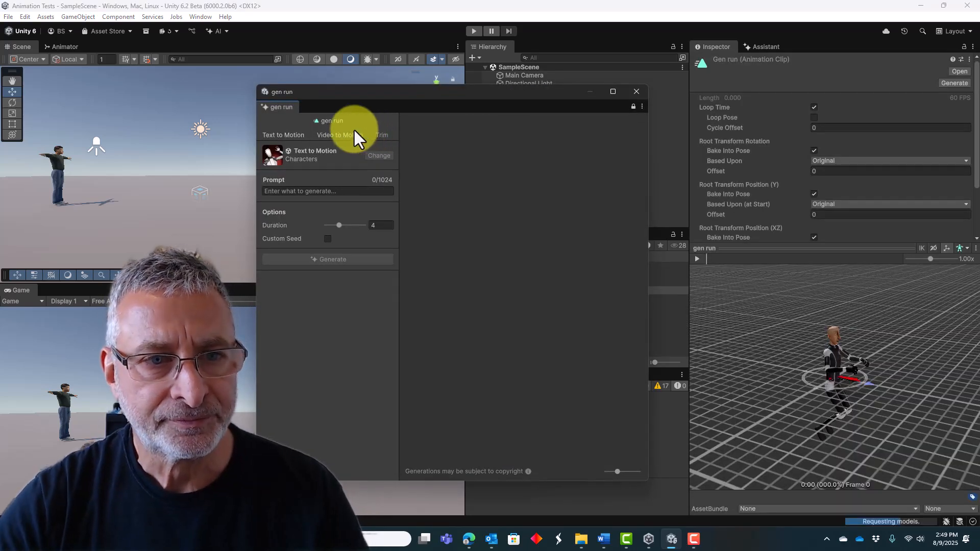
Generate a text-to-motion animation for gen run with the prompt "a man running".
click(313, 192)
text(a m)
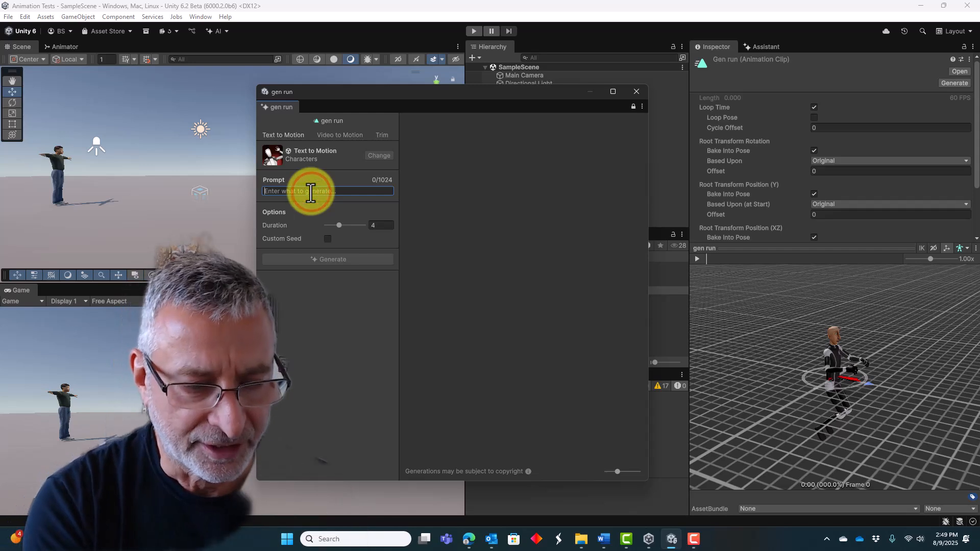
text(an running)
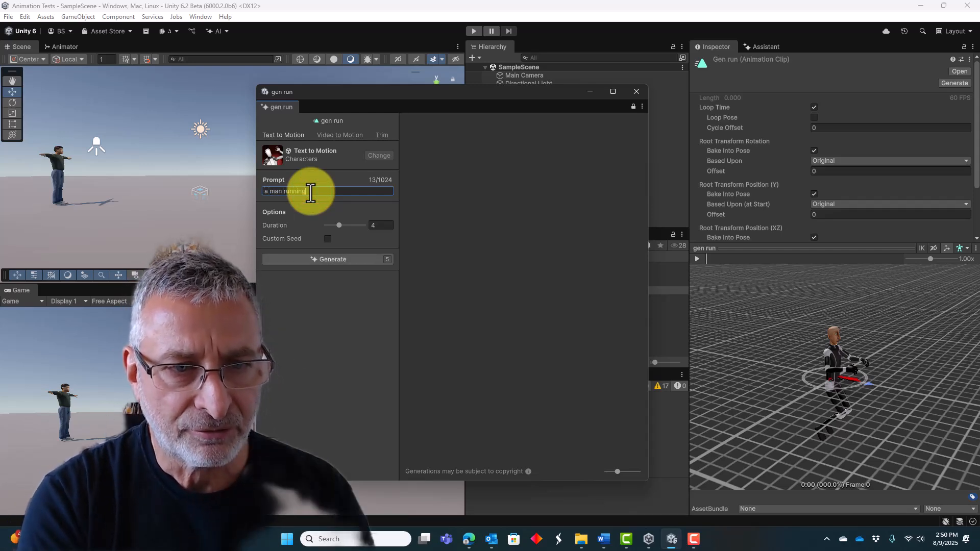
click(335, 259)
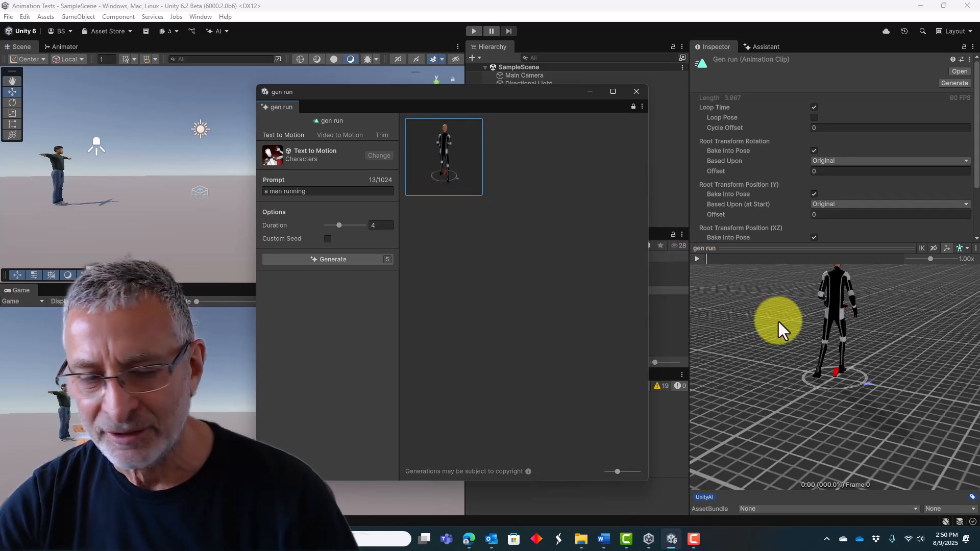
Orbit the gen run preview to see the character from the front and play the running motion.
drag(792, 367, 739, 378)
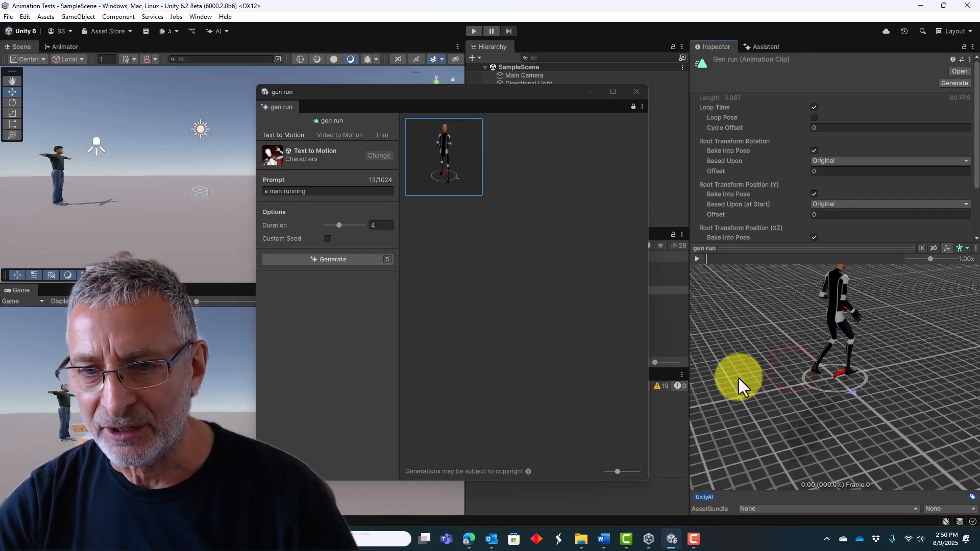
middle_drag(884, 386, 846, 416)
drag(861, 424, 796, 434)
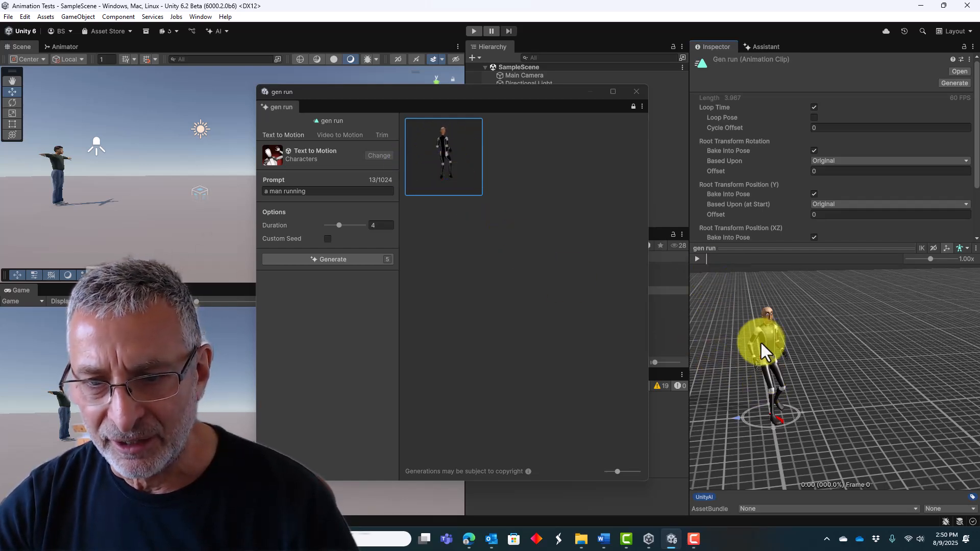
click(696, 258)
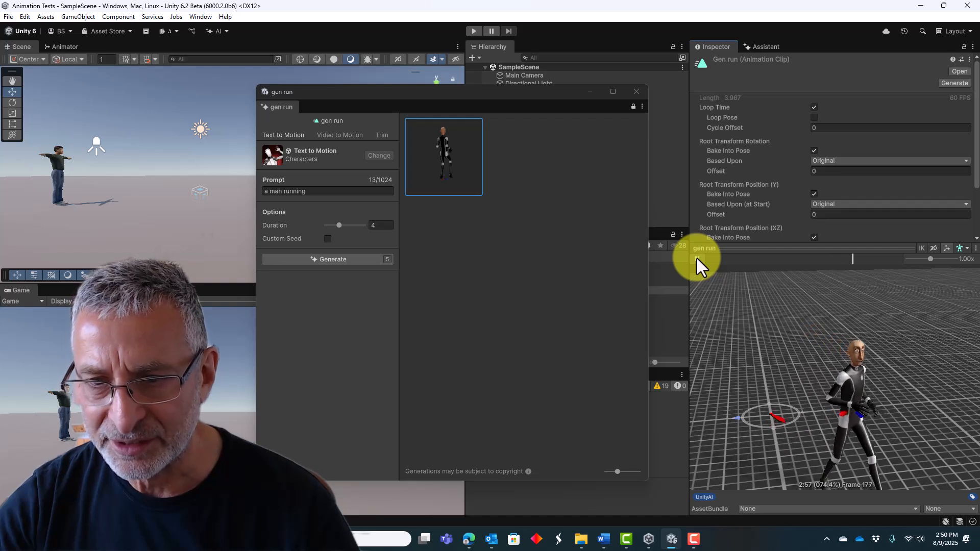
click(697, 258)
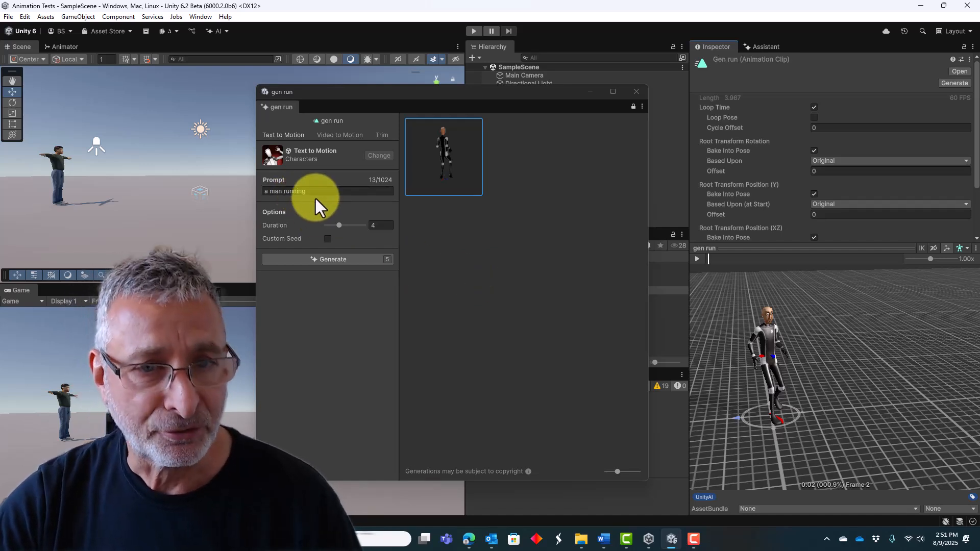
Generate another "a man running" motion, plus one with the prompt extended to "a man running straight".
click(330, 261)
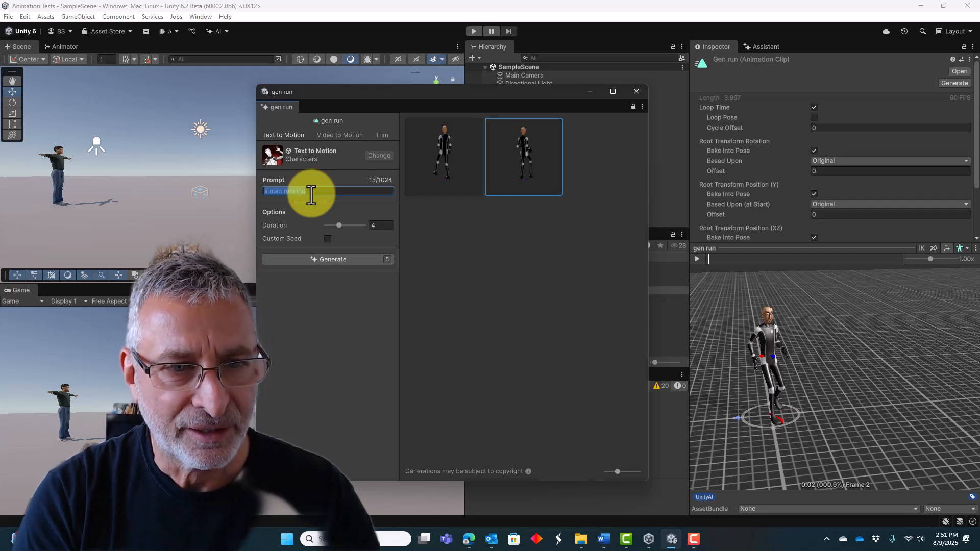
key(End)
text(st)
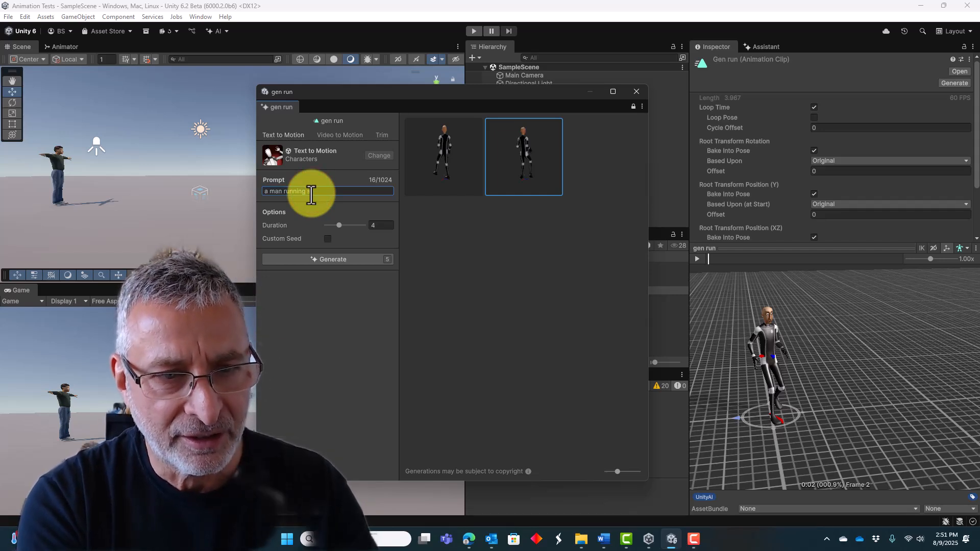
text(rig)
key(BackSpace)
key(BackSpace)
text(ai)
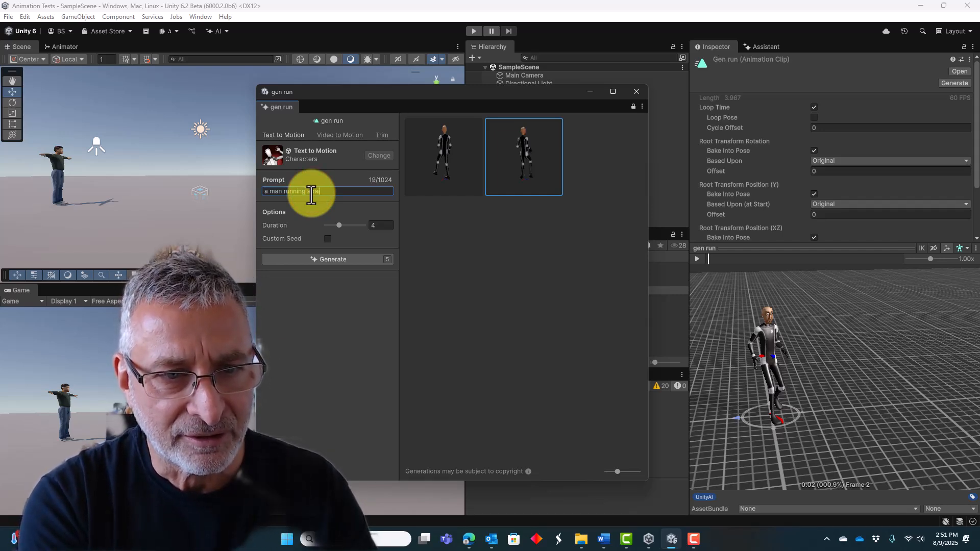
text(ght)
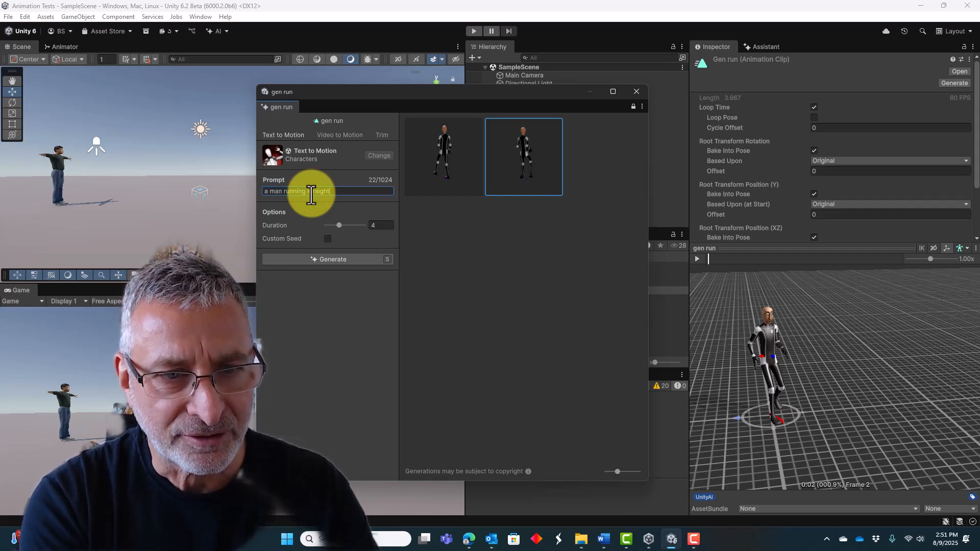
click(324, 260)
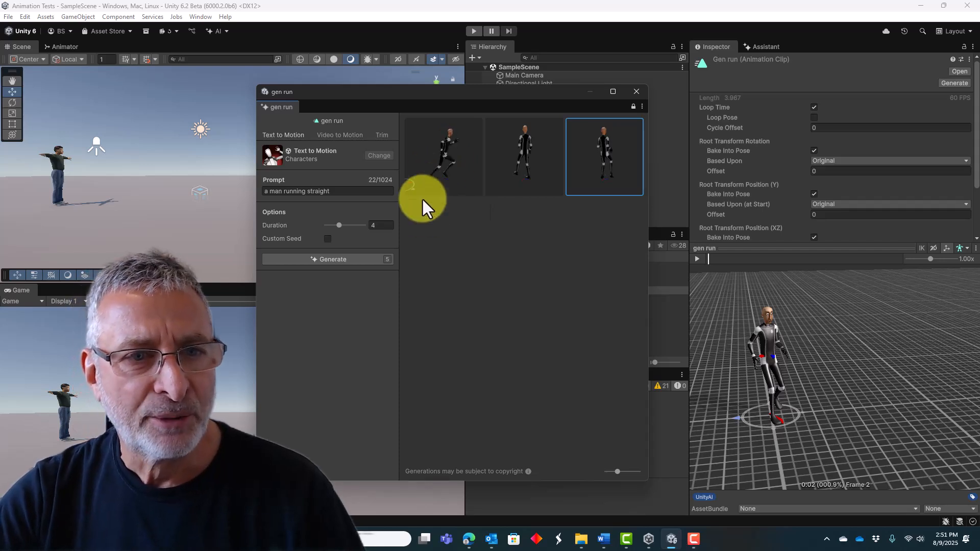
Trim the running motion to its best loop with Root Motion enabled, and select the trimmed version.
click(380, 135)
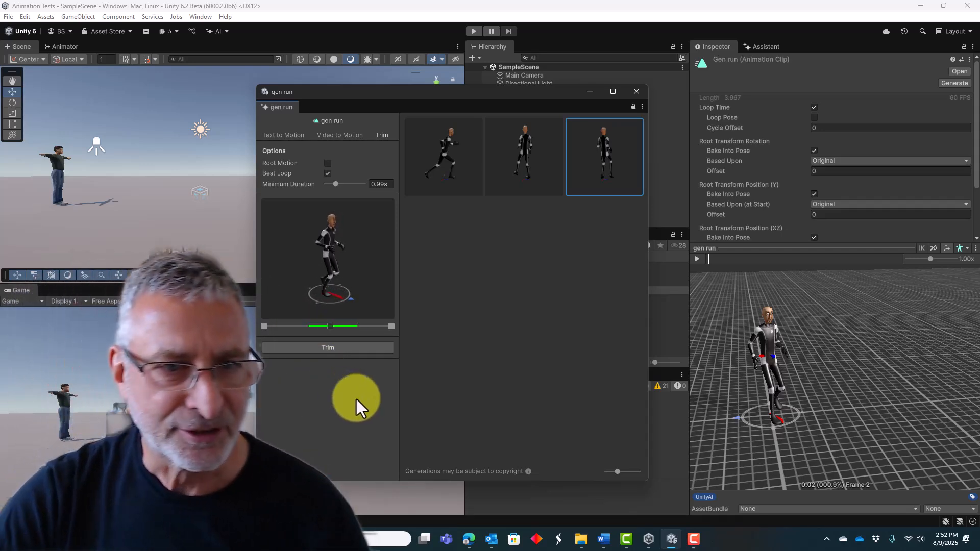
click(327, 164)
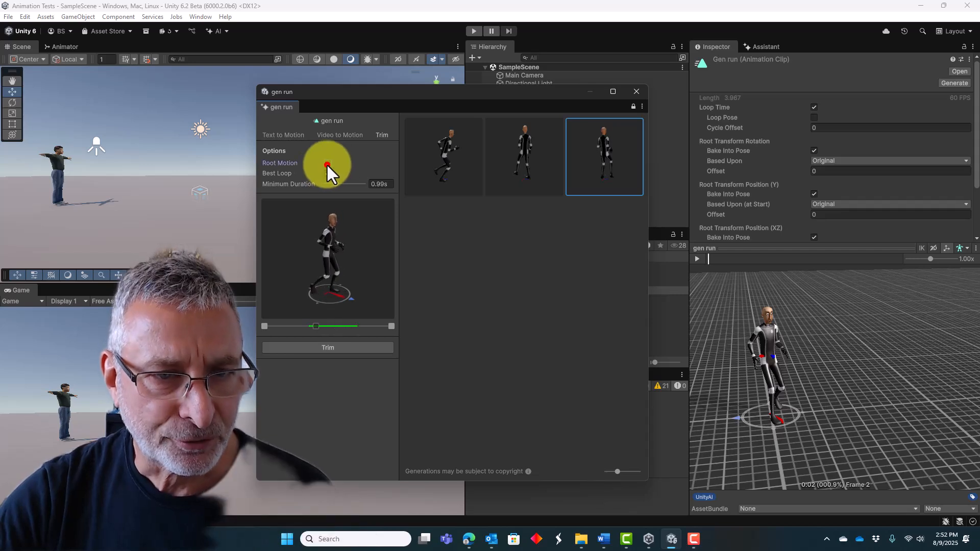
click(328, 348)
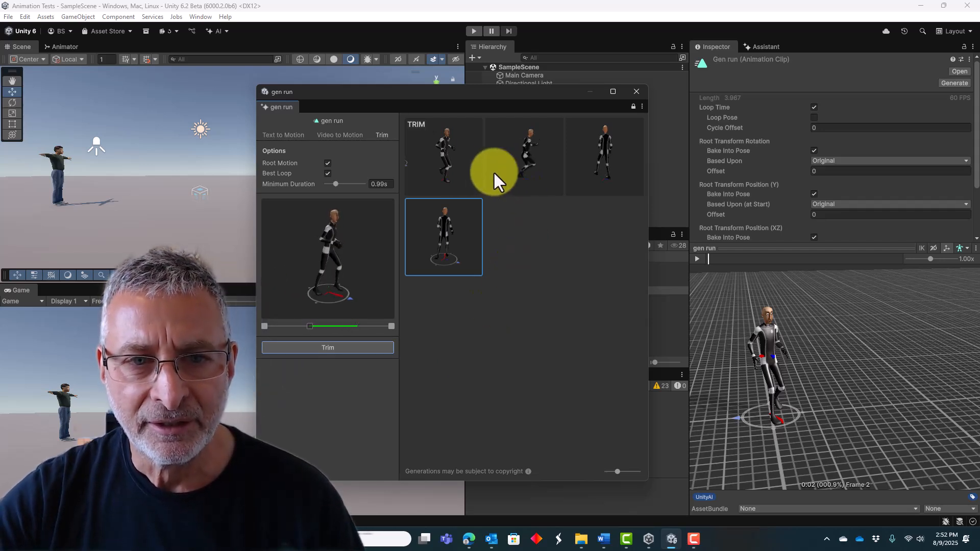
click(429, 148)
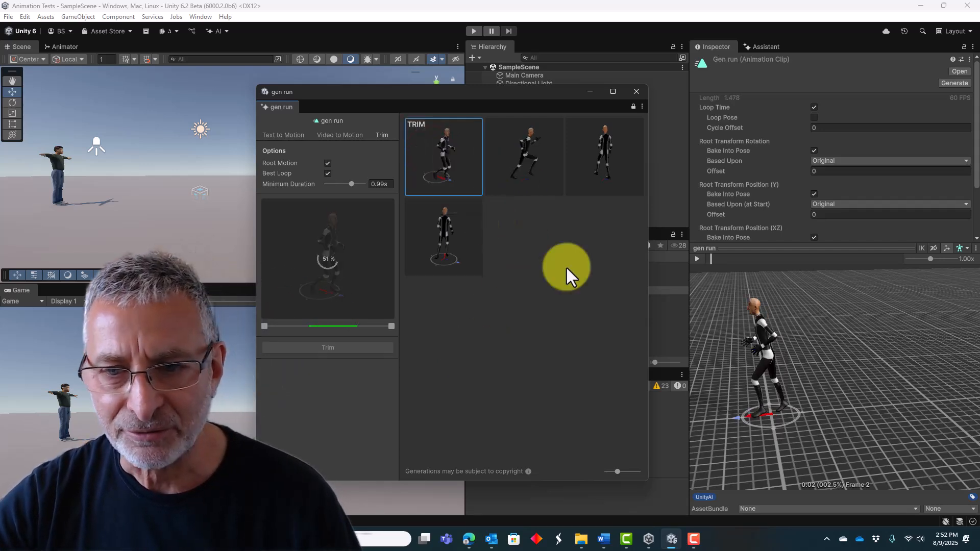
View the trimmed run from the side, then play and scrub its preview to check the cycle.
drag(712, 418, 823, 434)
scroll(835, 427, down, 3)
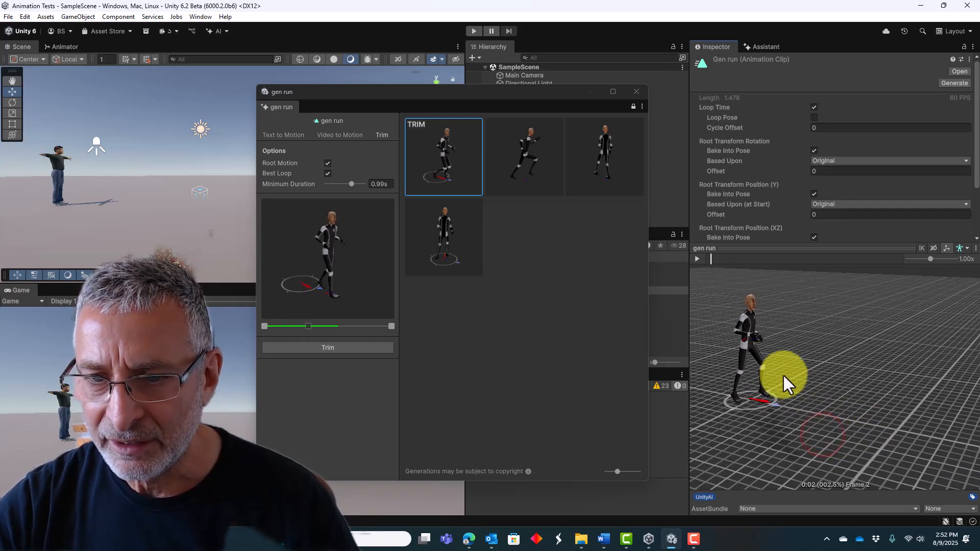
click(696, 259)
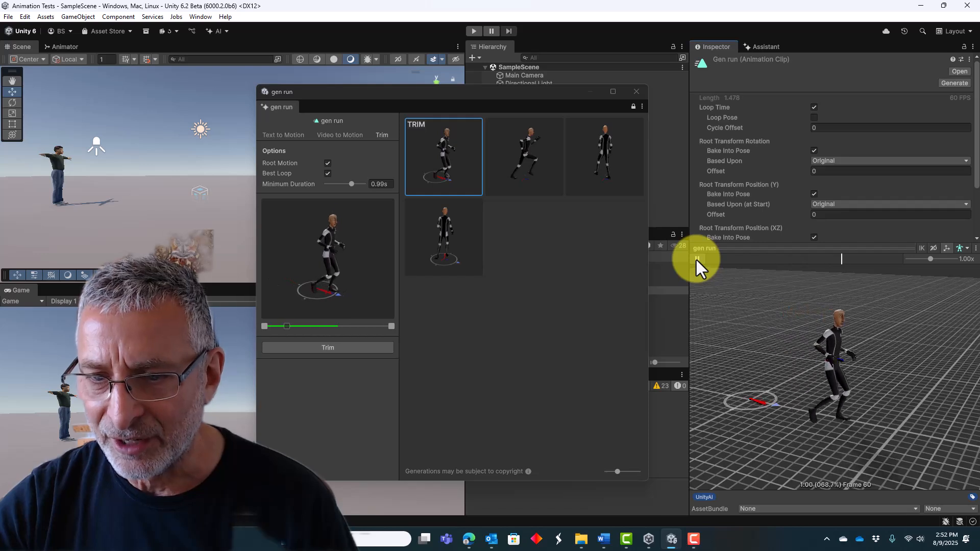
click(696, 259)
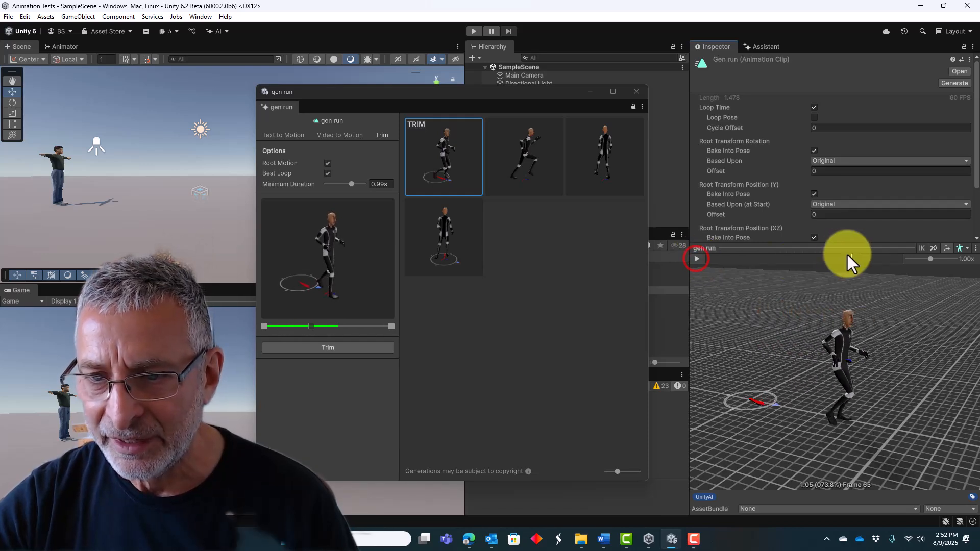
drag(850, 259, 834, 278)
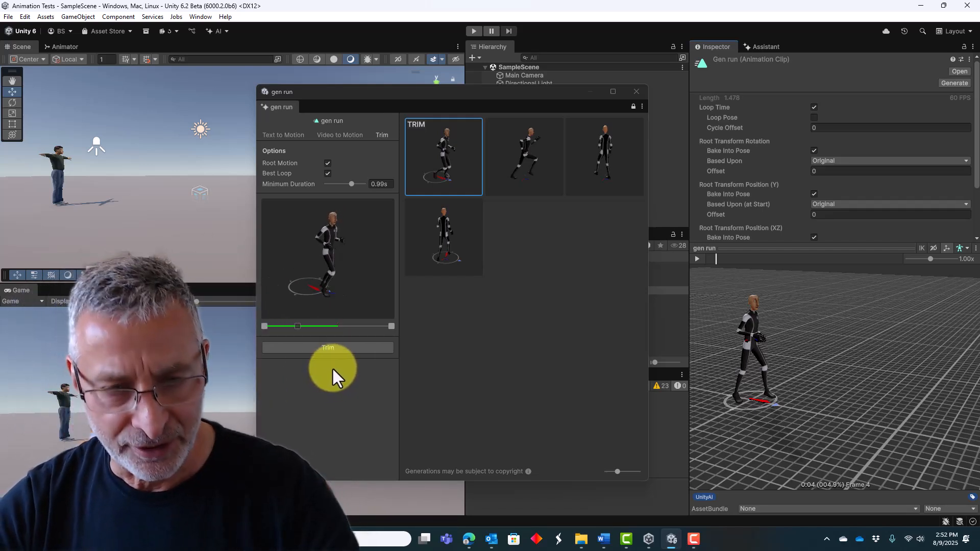
Trim the already trimmed run once more to its best loop and select the new version.
click(329, 349)
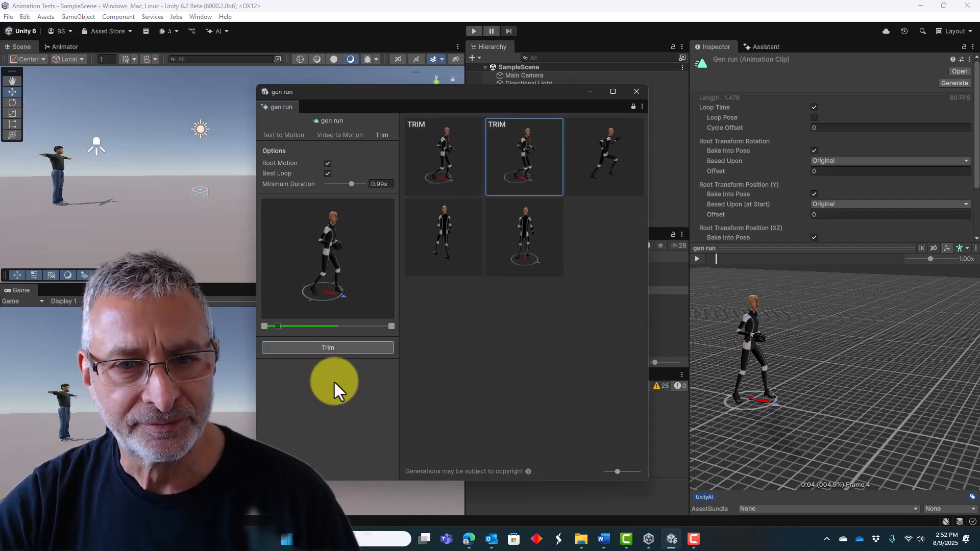
click(431, 158)
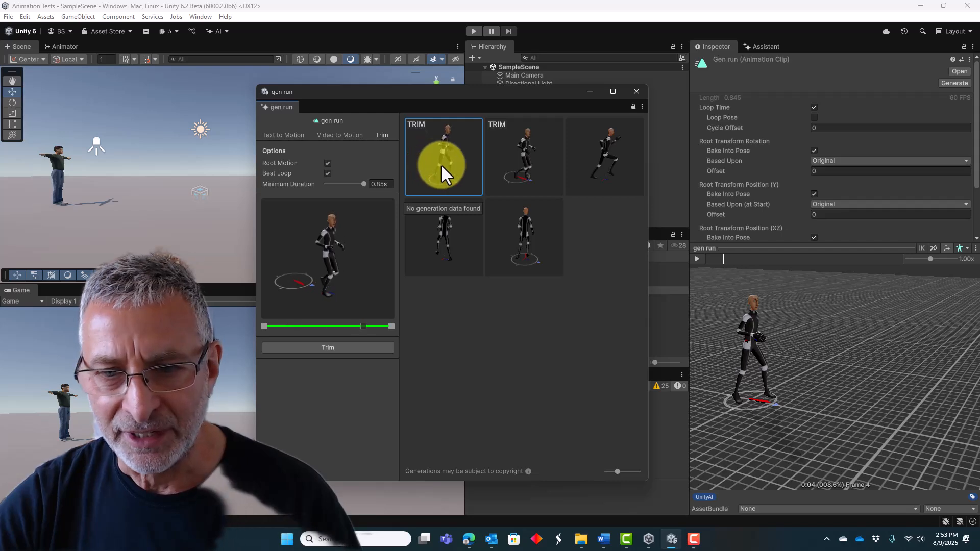
click(443, 161)
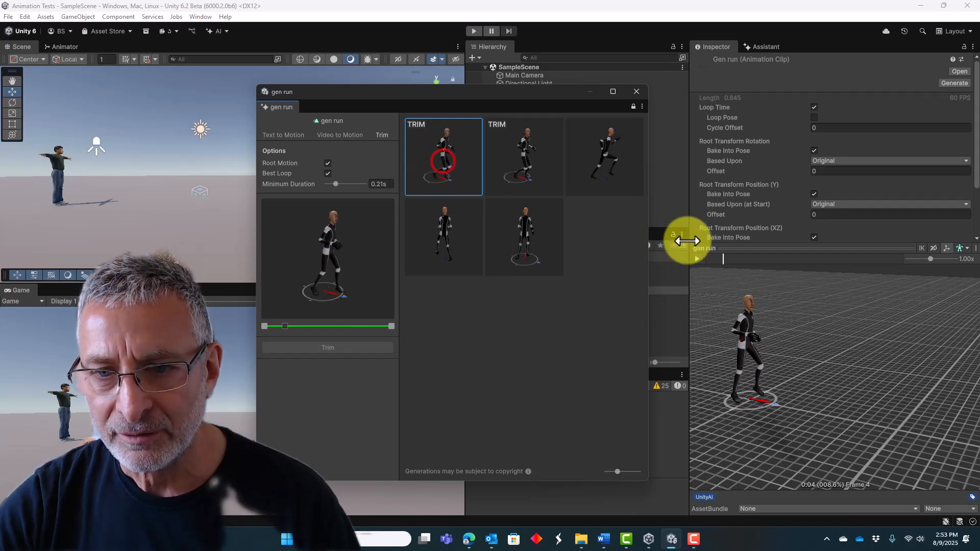
Play the newly trimmed run and scrub it from first to last frame to check how the cycle loops.
click(697, 259)
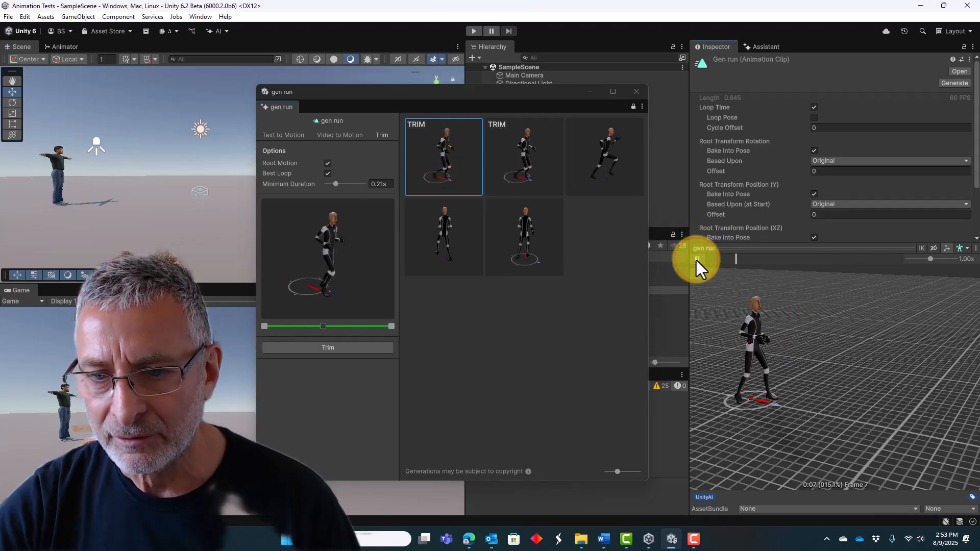
click(696, 259)
click(873, 258)
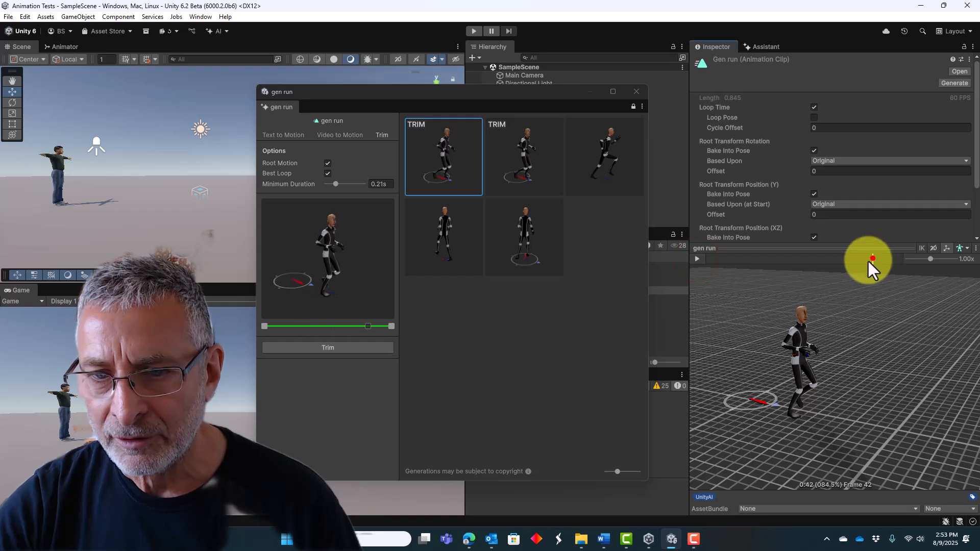
drag(867, 259, 704, 260)
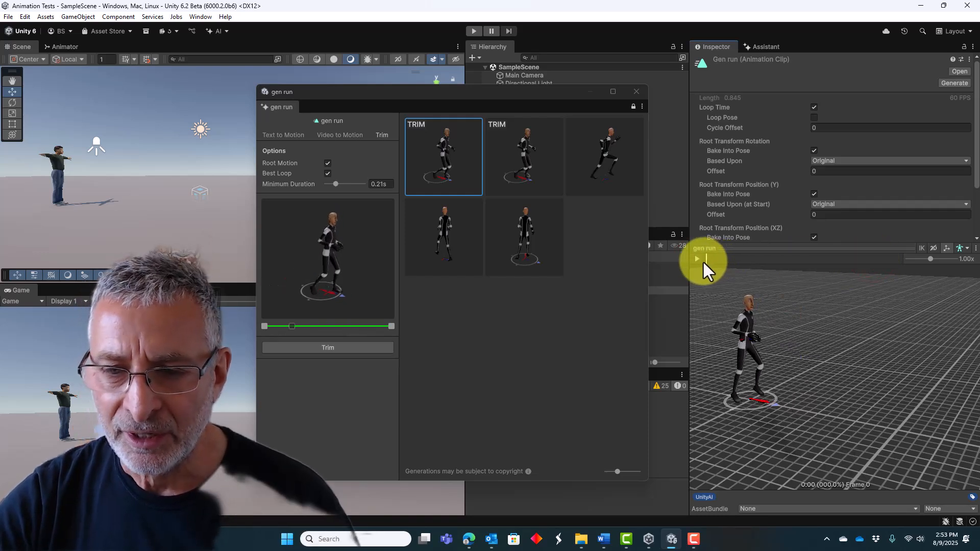
drag(704, 261, 903, 276)
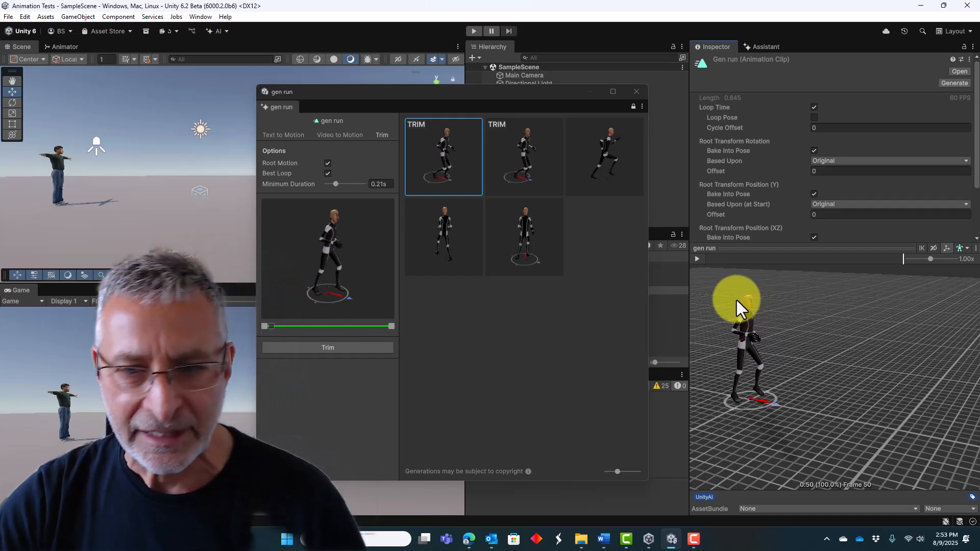
Promote the newest trimmed run version to the current gen run asset.
right_click(431, 161)
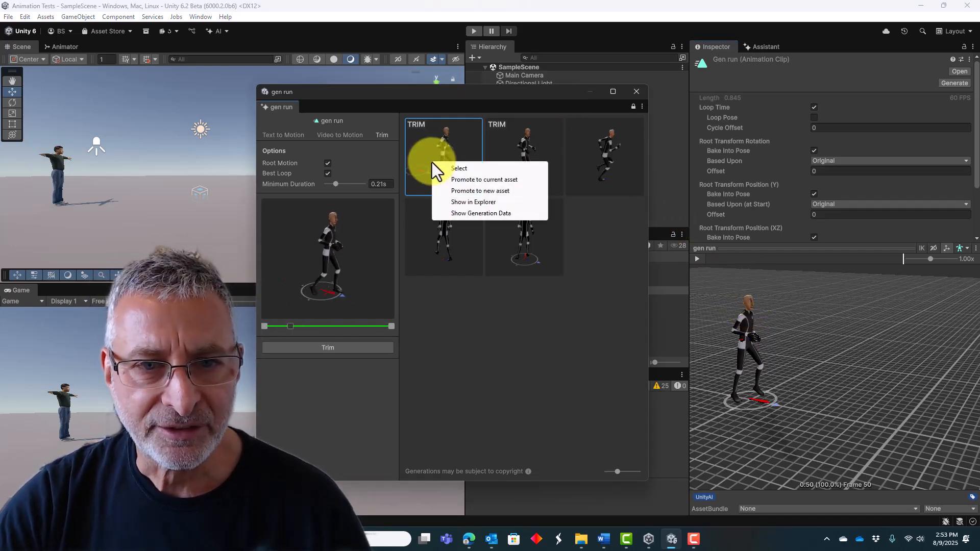
click(453, 180)
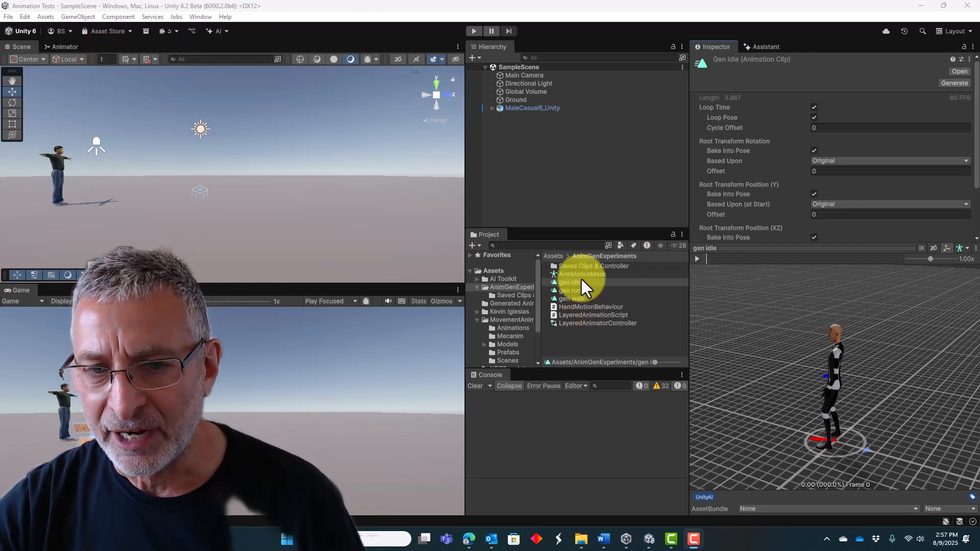
Compare the previews and loop settings of the gen idle, gen run and gen walk clips.
click(574, 291)
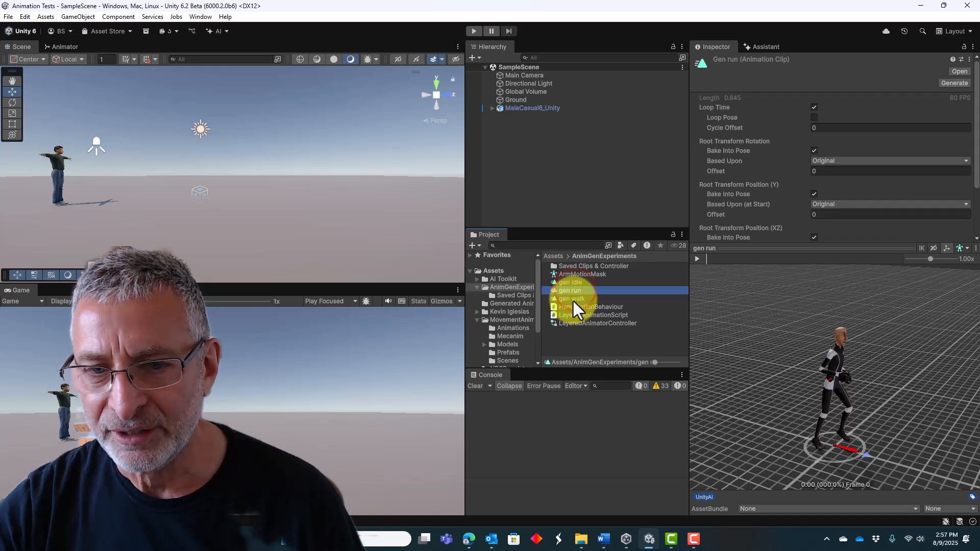
click(574, 300)
click(571, 293)
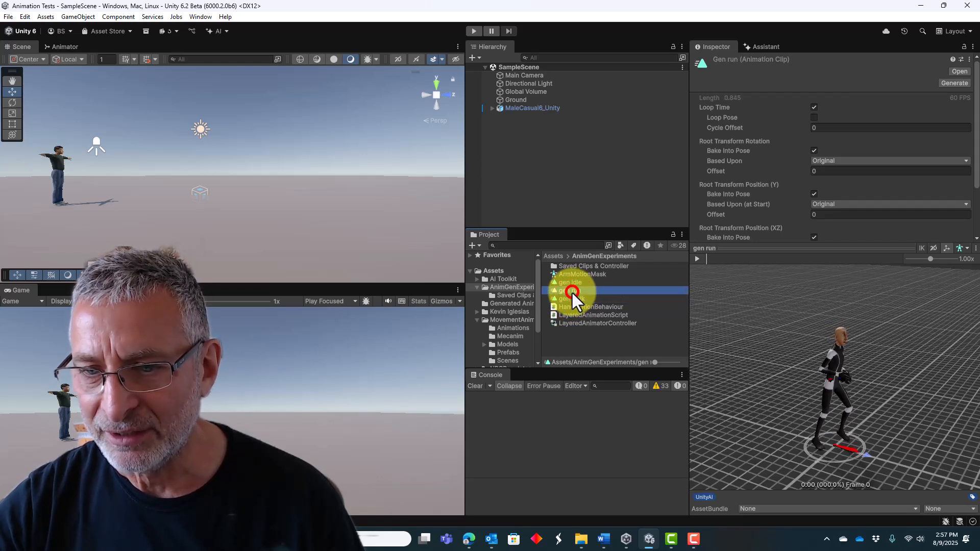
click(572, 284)
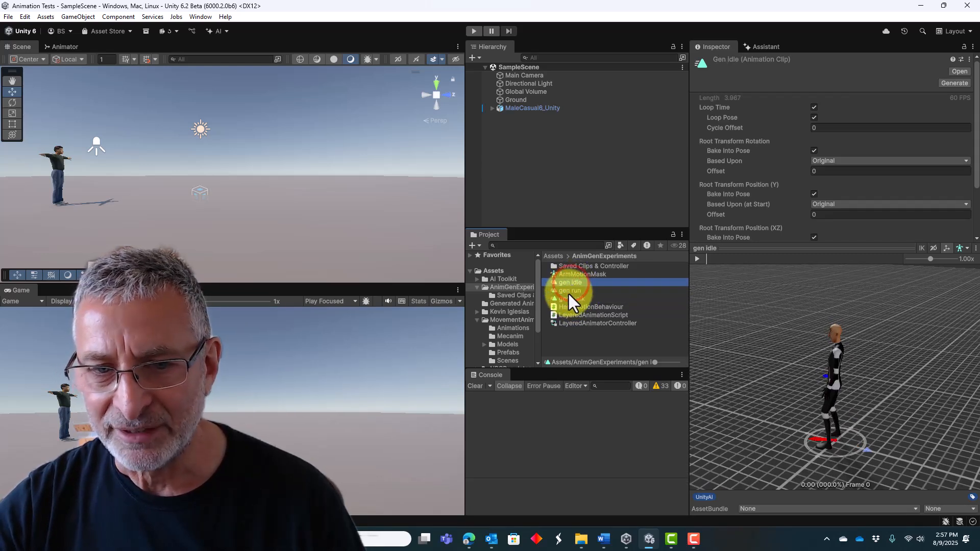
click(567, 291)
click(567, 300)
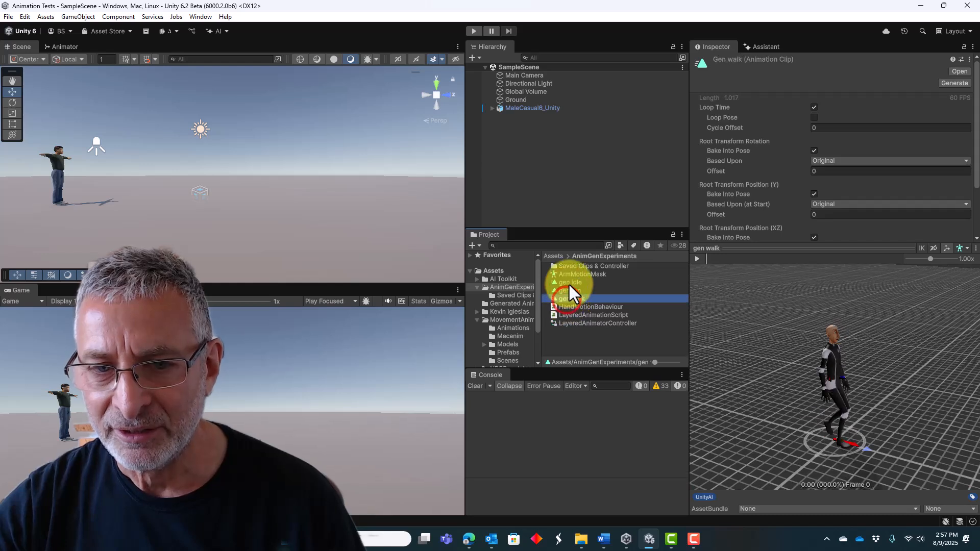
click(570, 283)
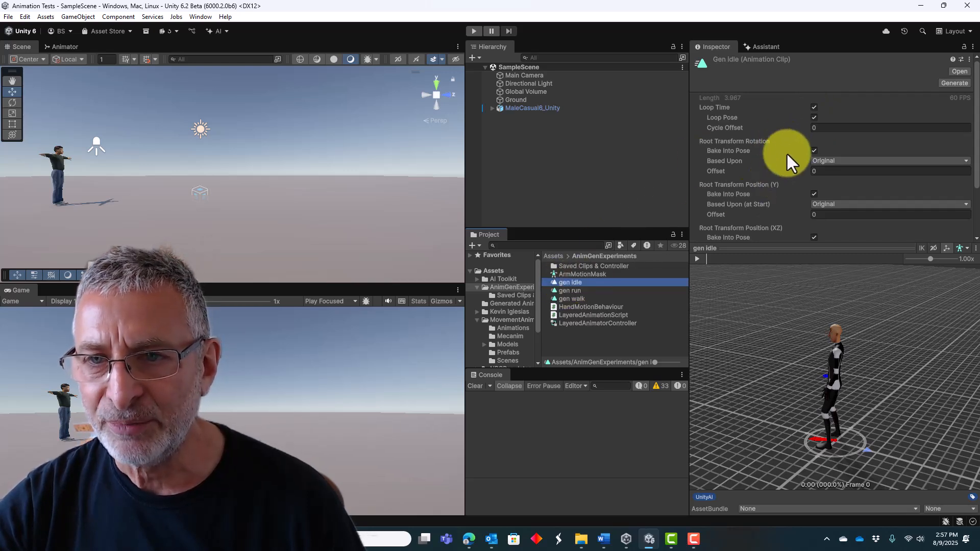
Enable Loop Pose on the gen walk and gen run clips, and preview gen run's playback.
click(571, 299)
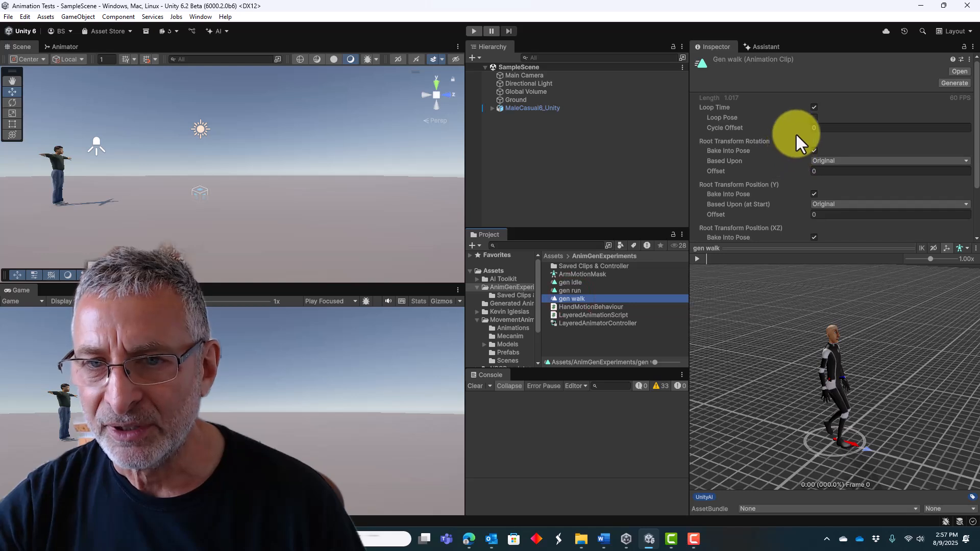
click(815, 117)
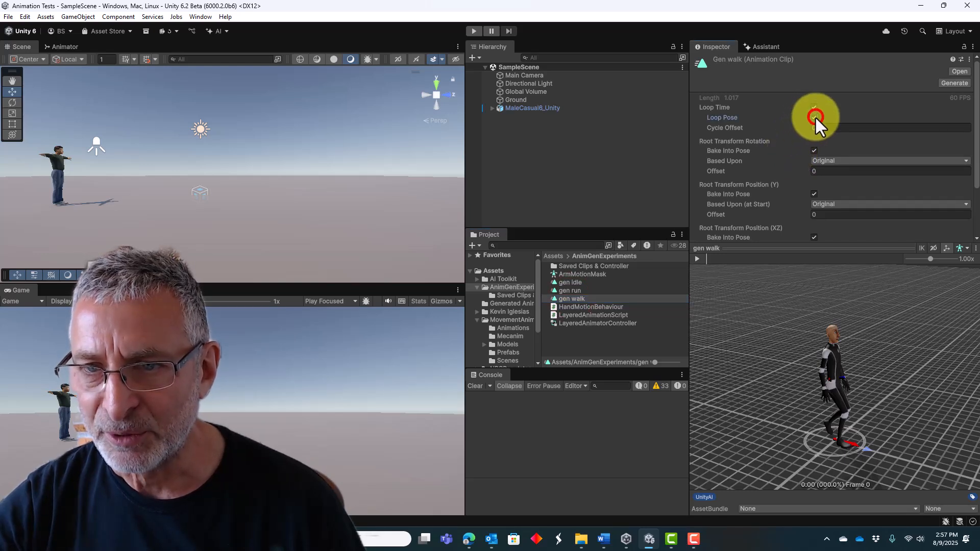
click(576, 292)
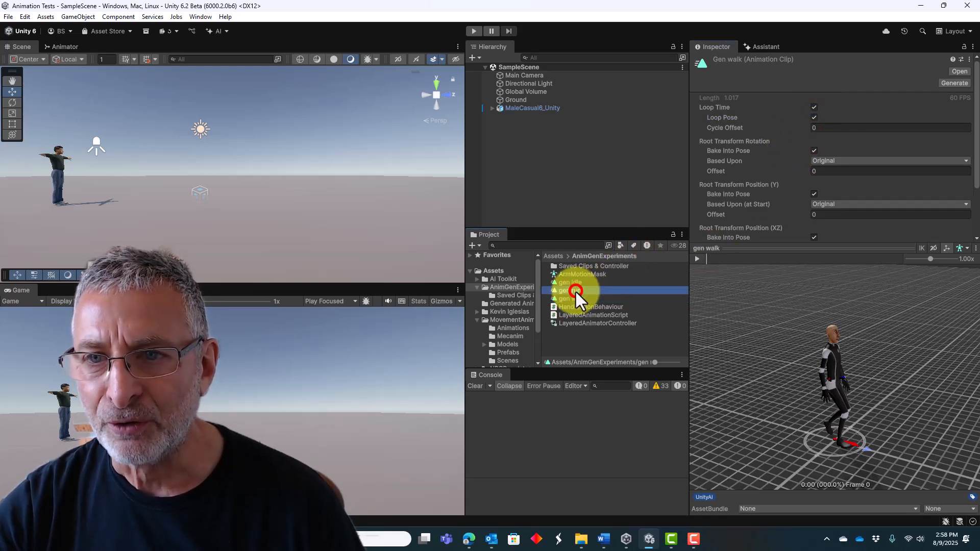
click(814, 118)
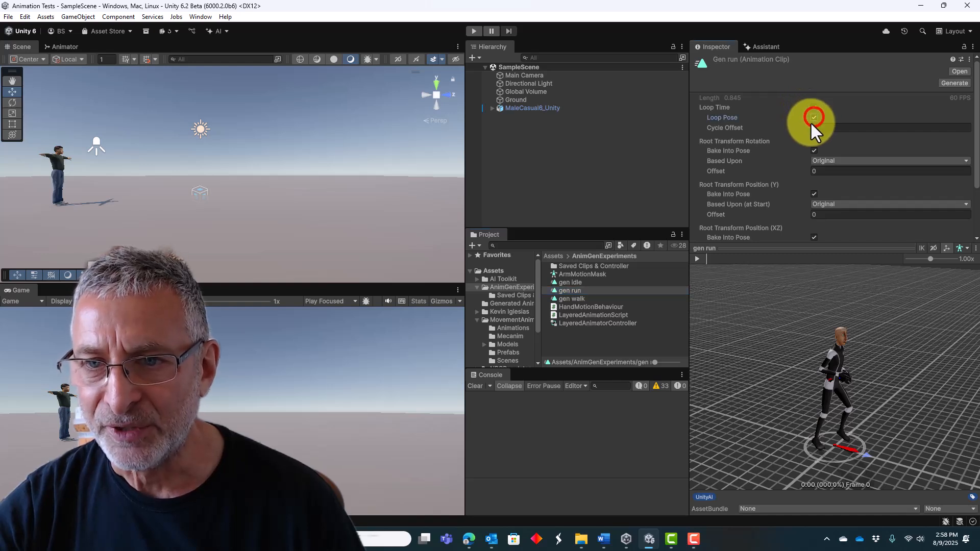
click(697, 258)
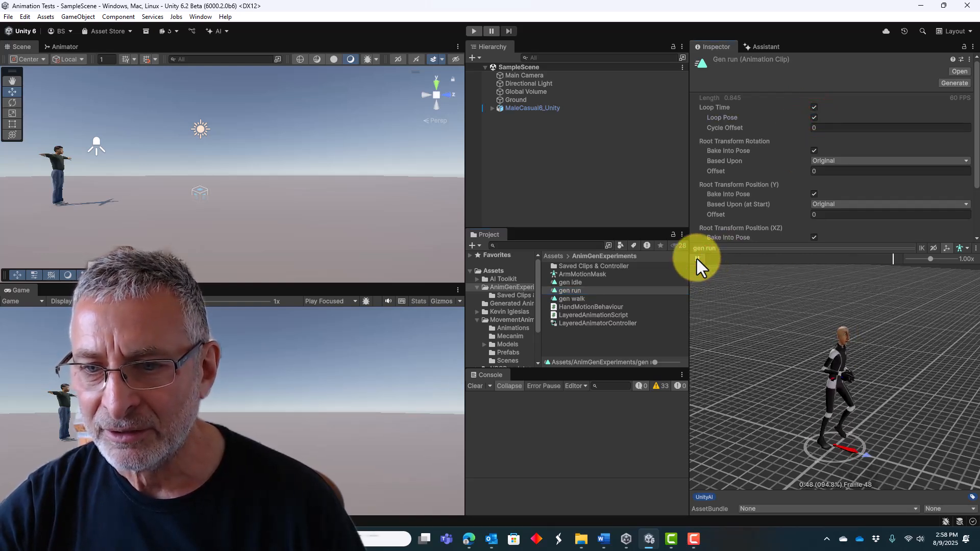
click(697, 257)
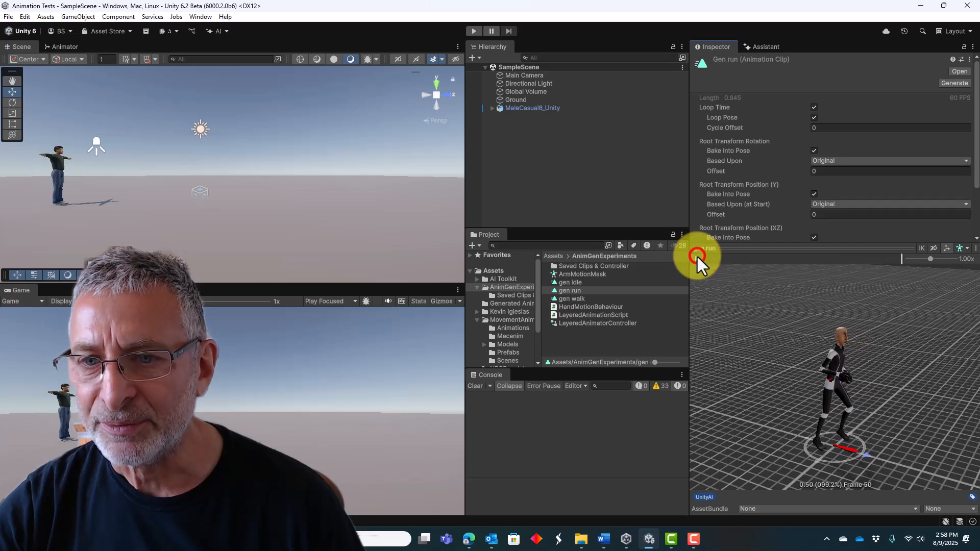
Disable Bake Into Pose for gen run's Root Transform Position (XZ) and preview the clip.
scroll(857, 228, down, 2)
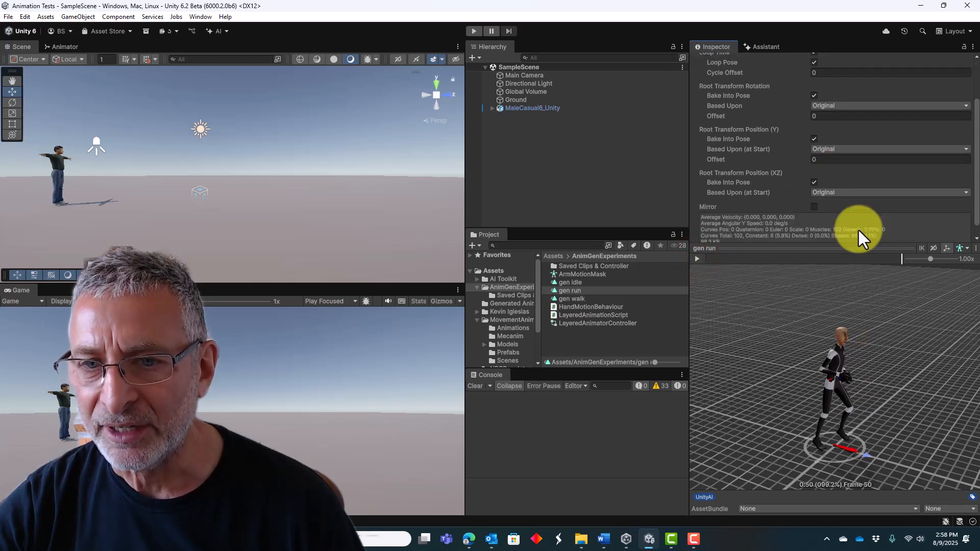
click(814, 182)
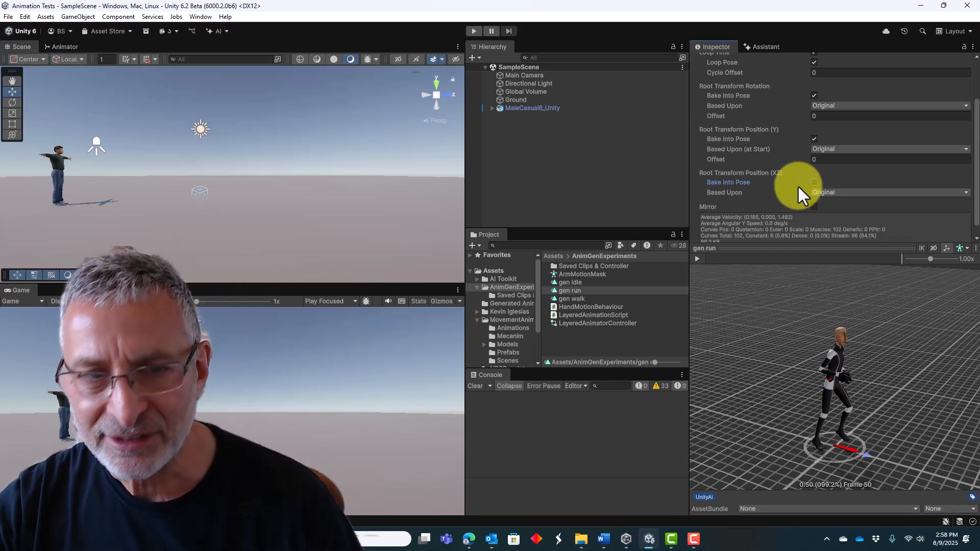
click(701, 259)
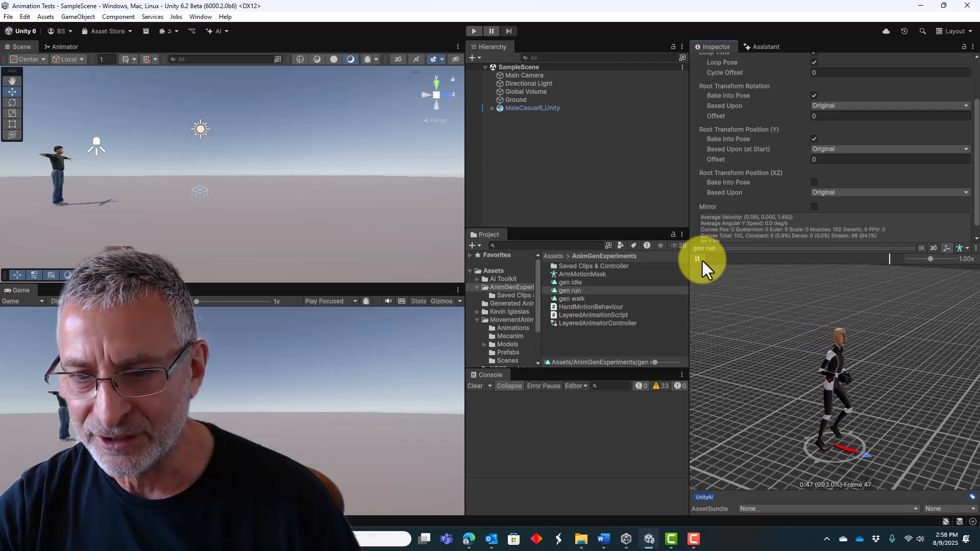
click(698, 260)
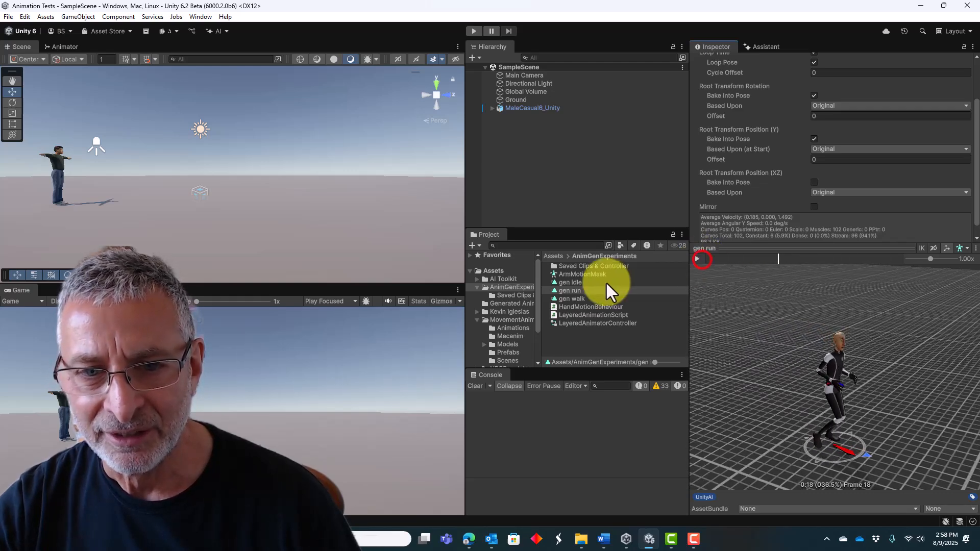
Disable Bake Into Pose for gen walk's Root Transform Position (XZ) and preview the walk.
click(577, 300)
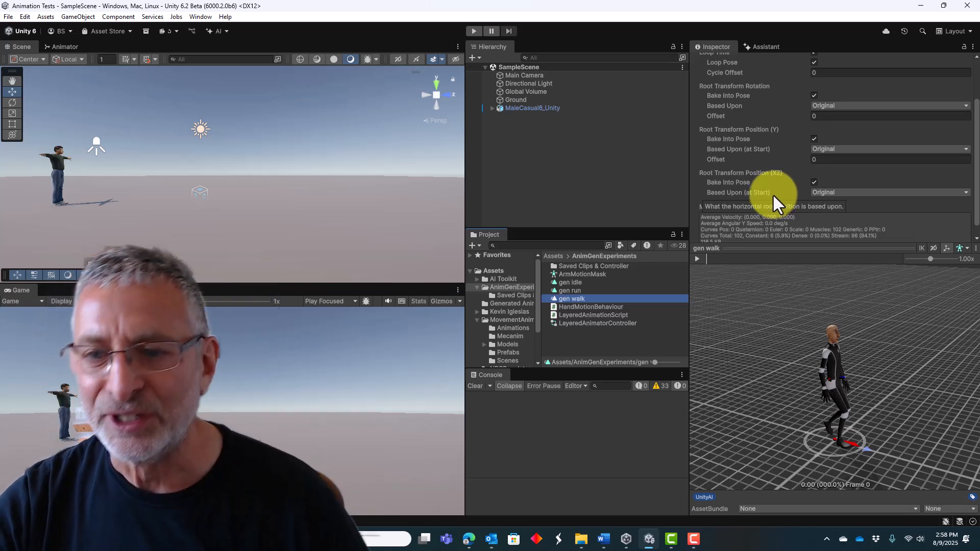
scroll(774, 191, up, 3)
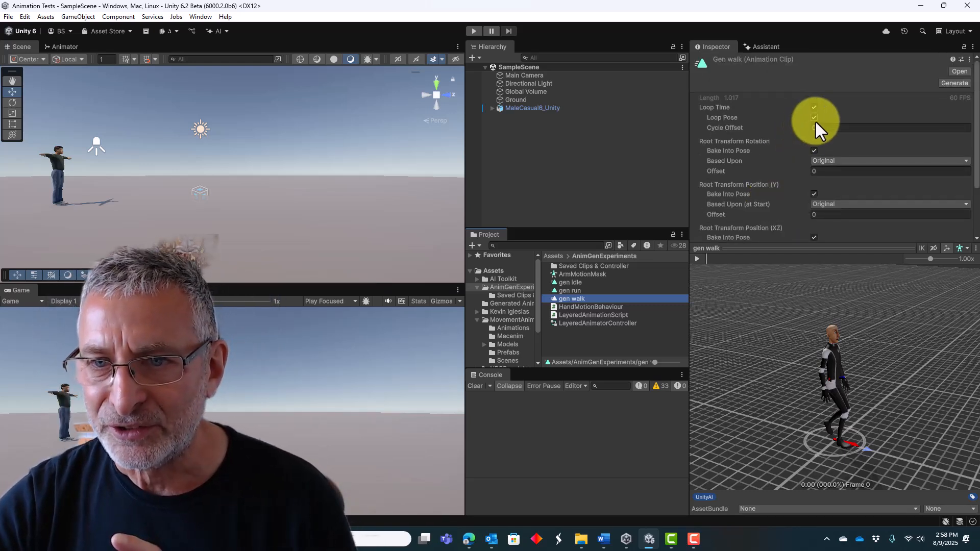
scroll(787, 173, down, 3)
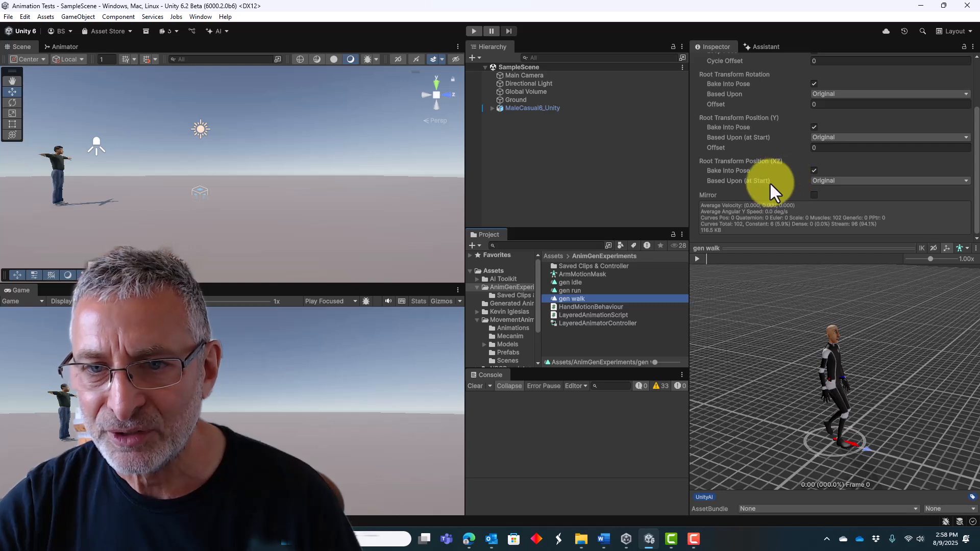
click(814, 170)
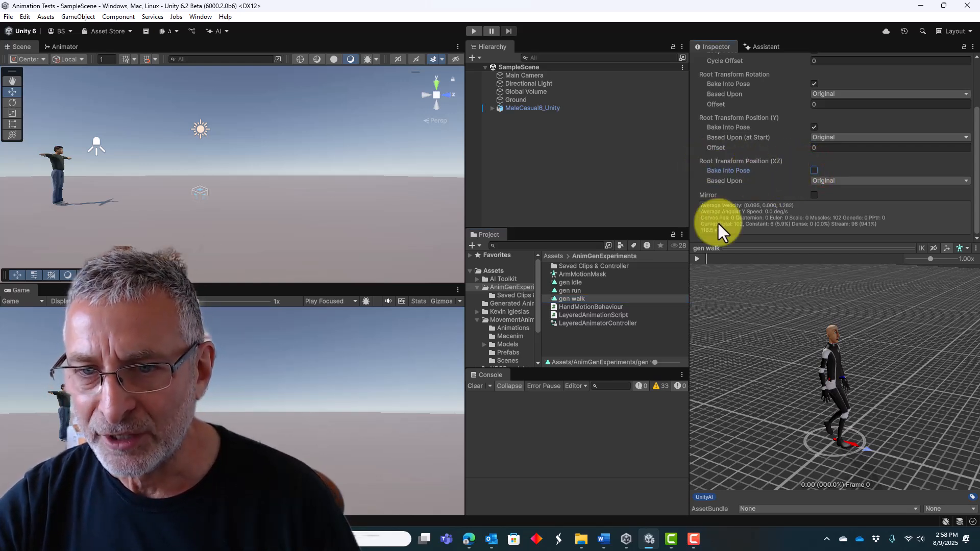
click(697, 258)
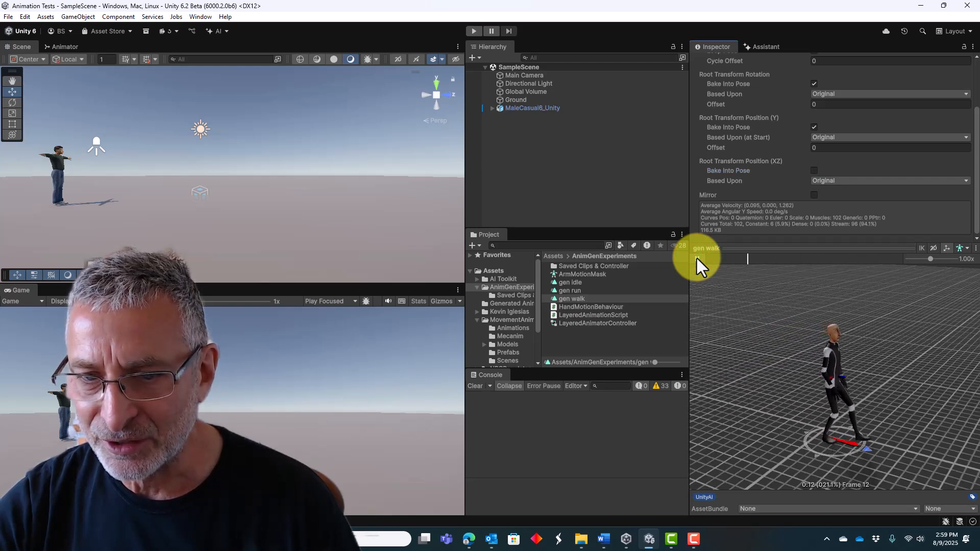
click(697, 258)
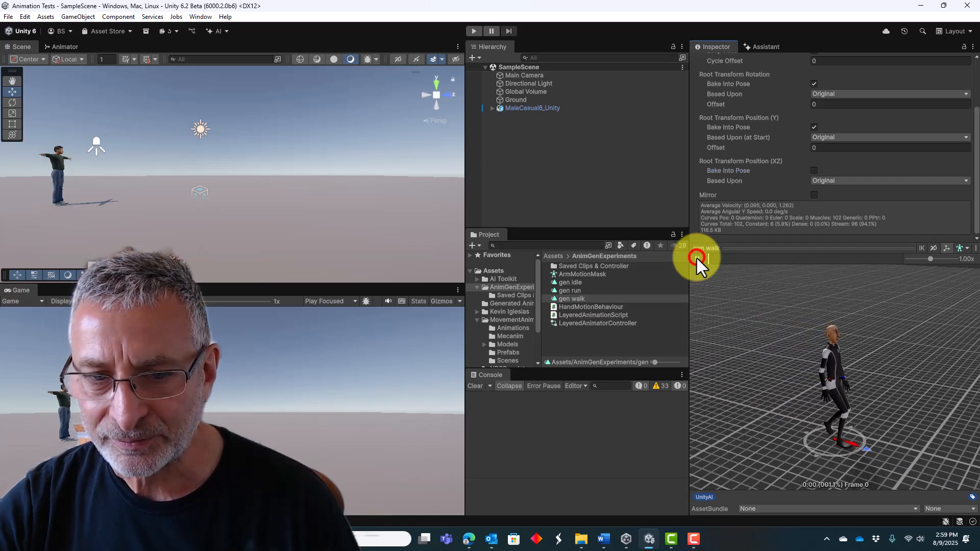
Disable Bake Into Pose for gen idle's Root Transform Position (XZ) and preview the idle motion.
click(567, 281)
scroll(827, 155, up, 3)
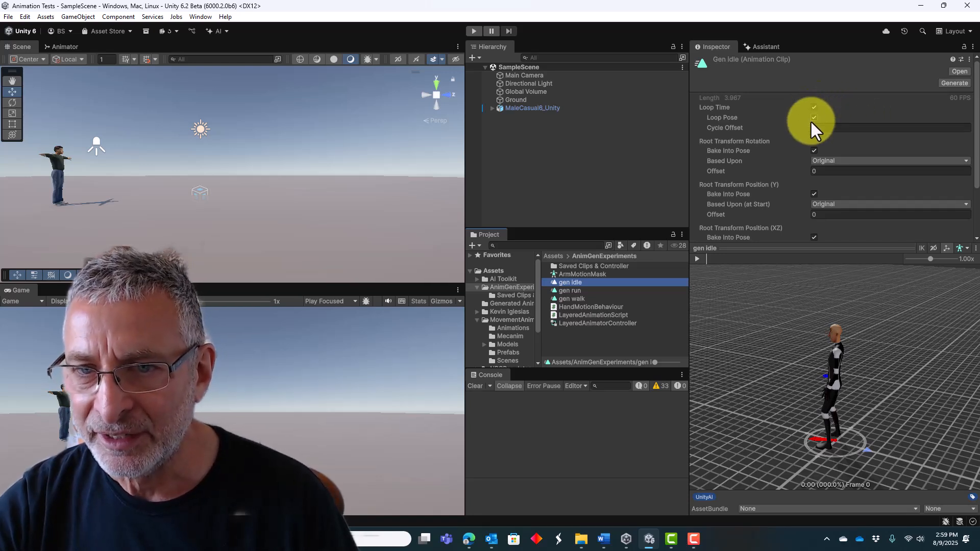
scroll(851, 111, down, 2)
scroll(851, 111, down, 3)
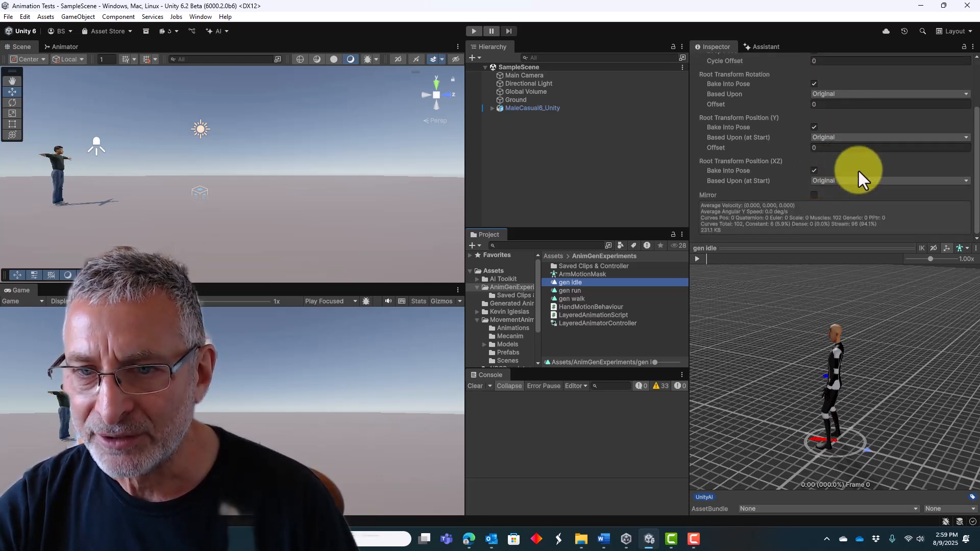
click(814, 171)
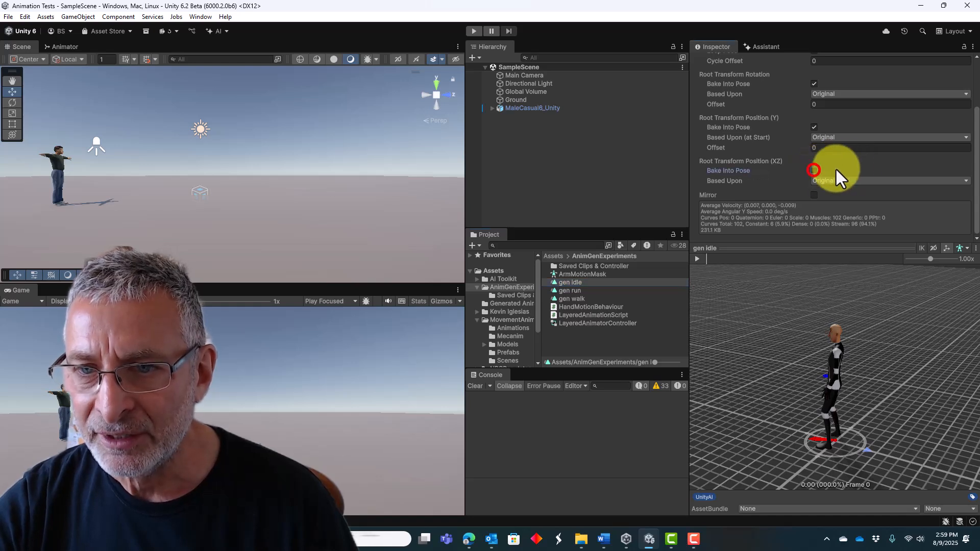
click(696, 258)
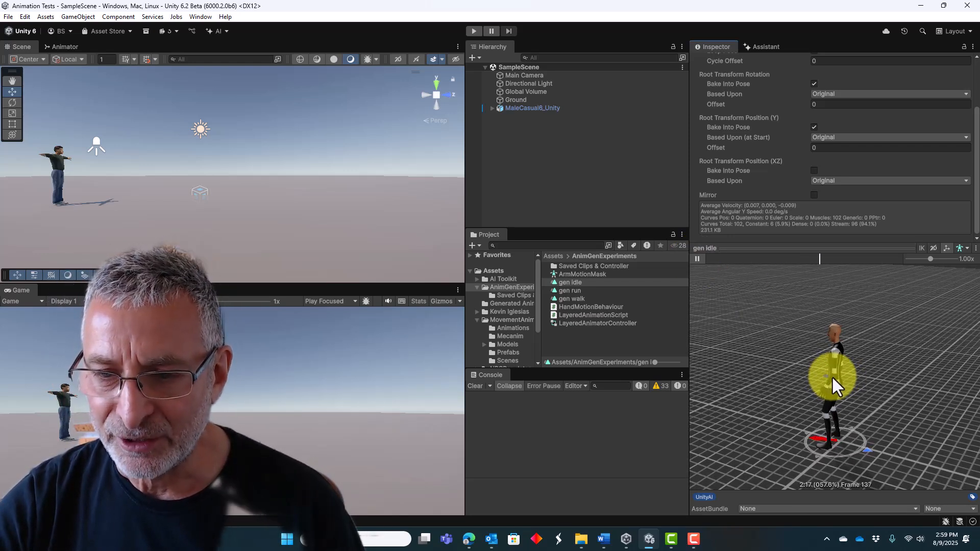
click(697, 259)
Compare the facing directions of the three generated clips and set gen idle's Root Transform Rotation offset to 180.
click(567, 290)
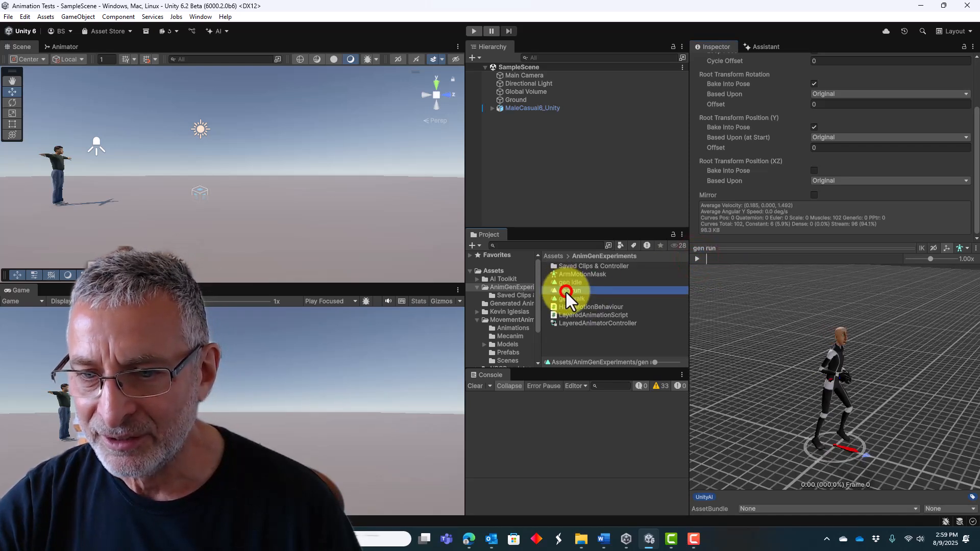
click(565, 299)
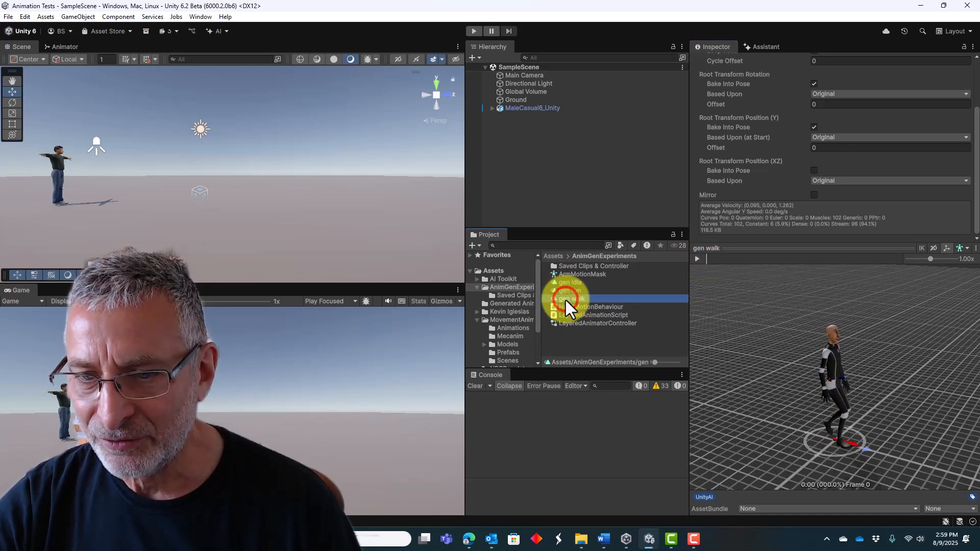
click(567, 289)
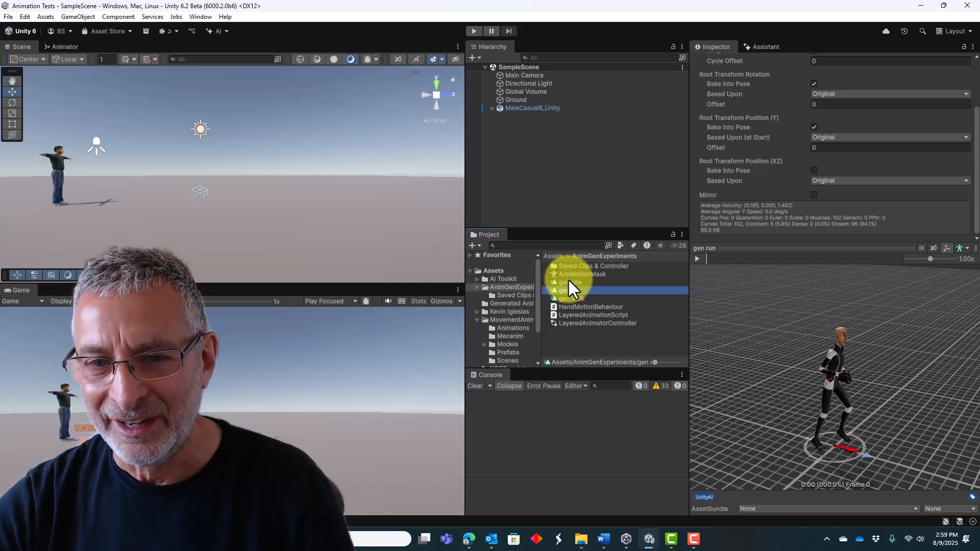
click(569, 280)
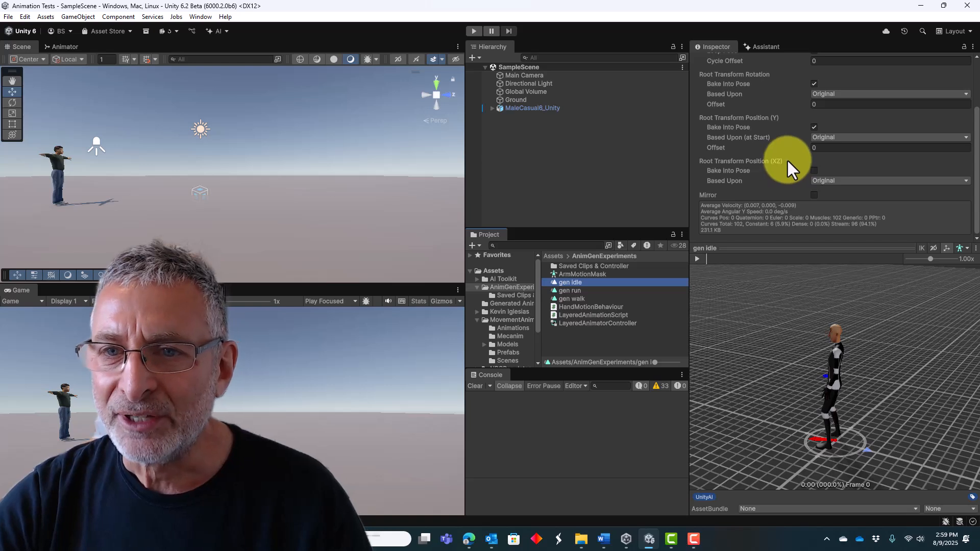
scroll(786, 158, up, 3)
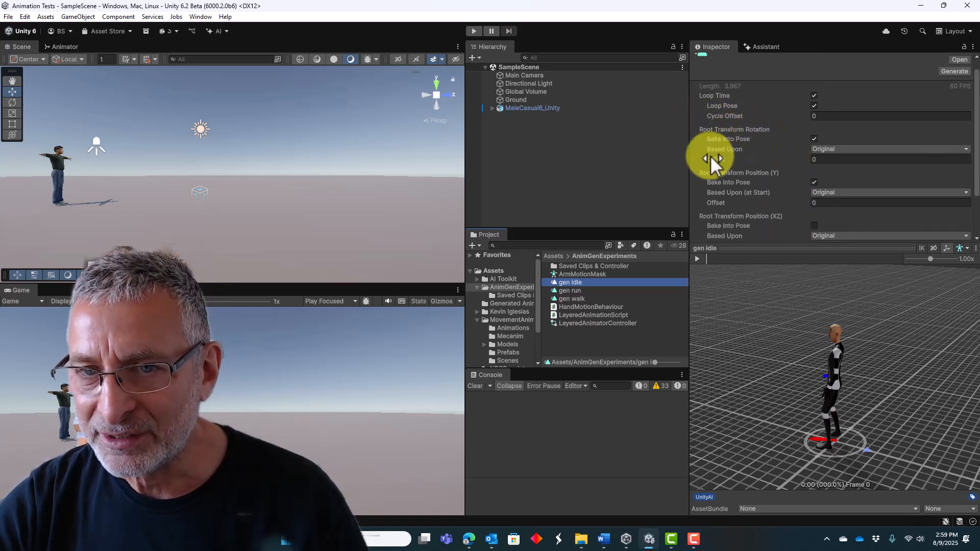
click(825, 159)
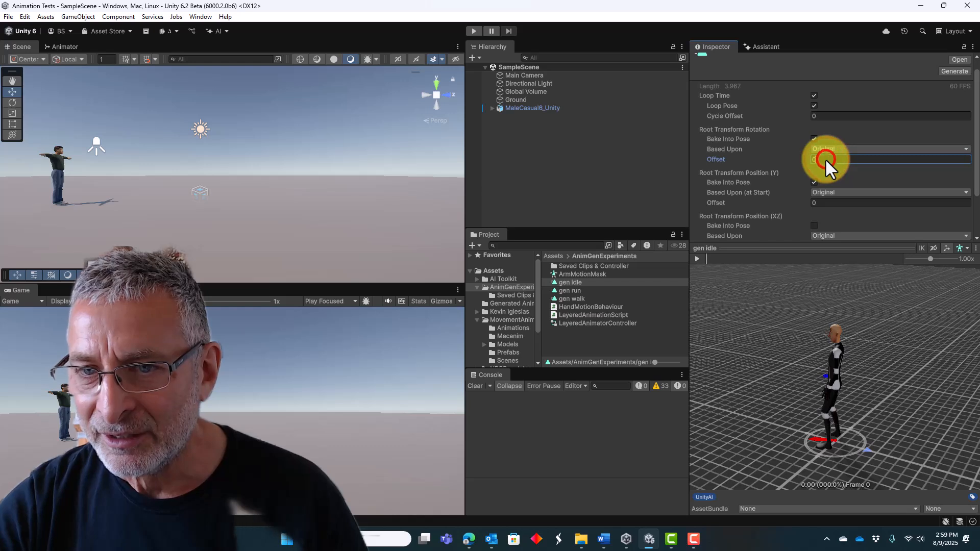
text(180)
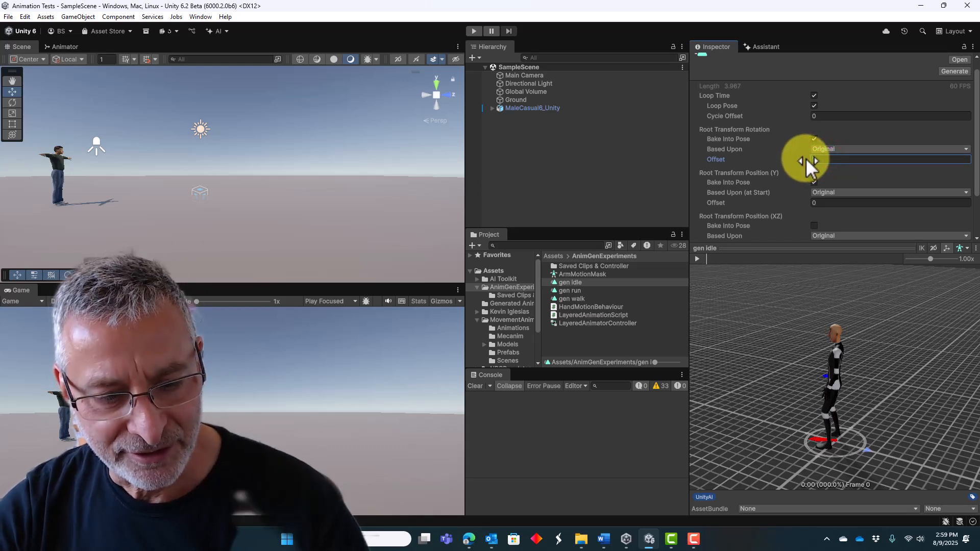
key(Tab)
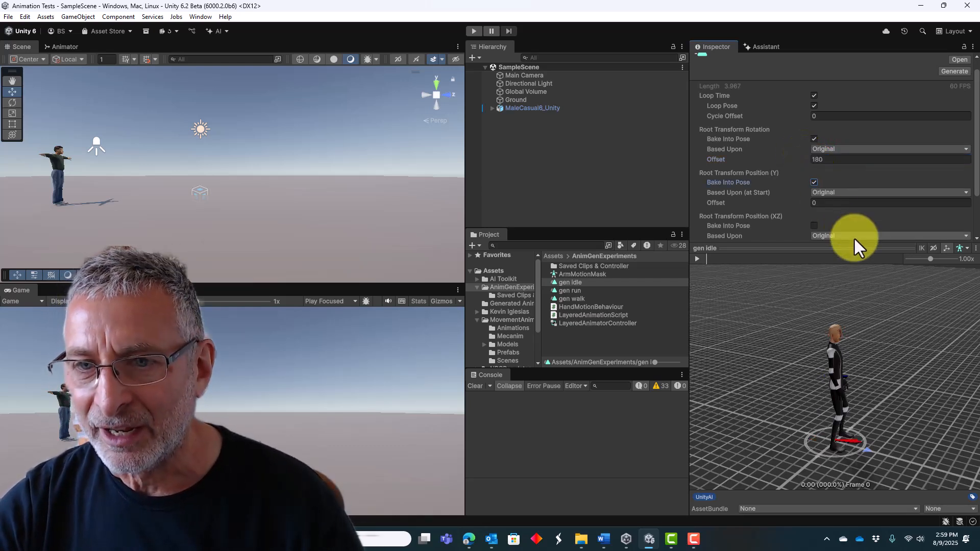
Compare the facing of the three generated clips and adjust gen idle's Root Transform Rotation offset to 160.49.
click(573, 290)
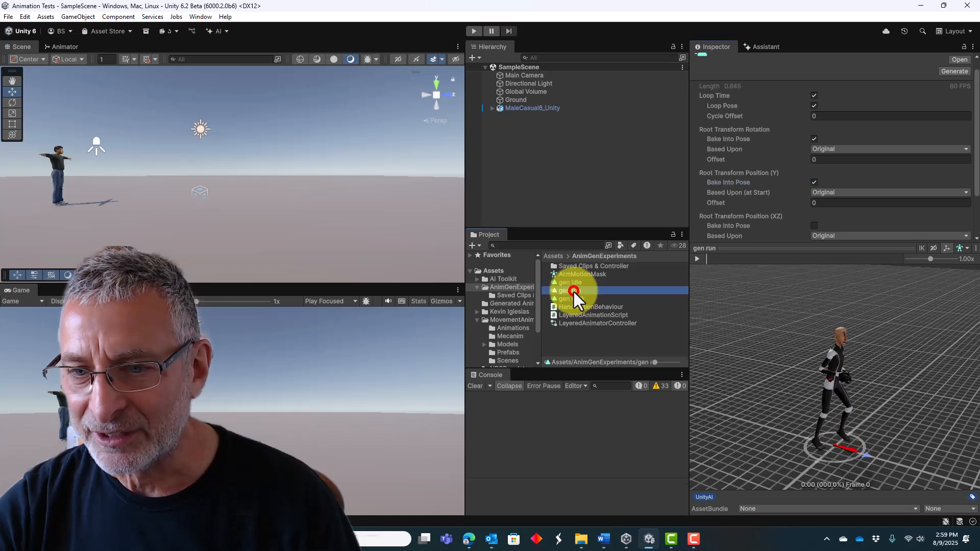
click(573, 300)
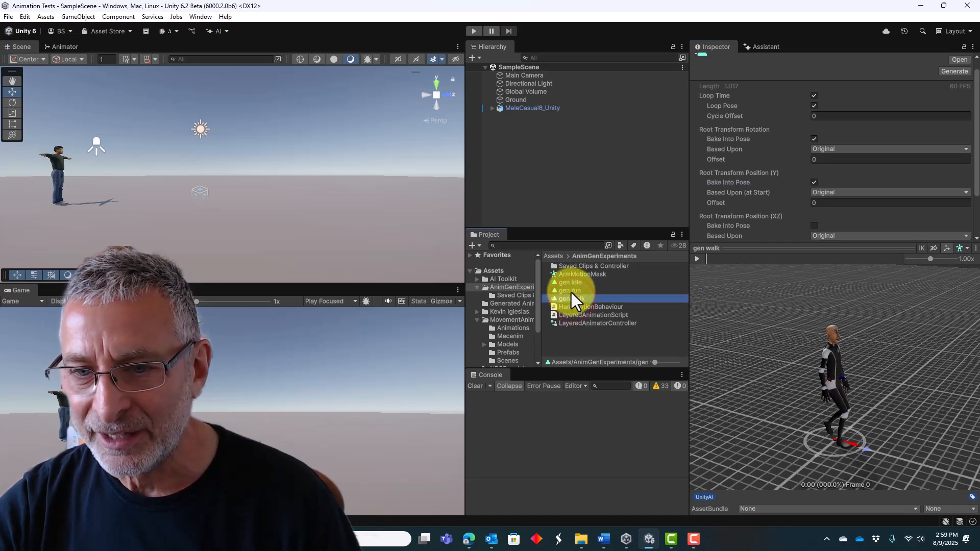
click(571, 292)
click(569, 282)
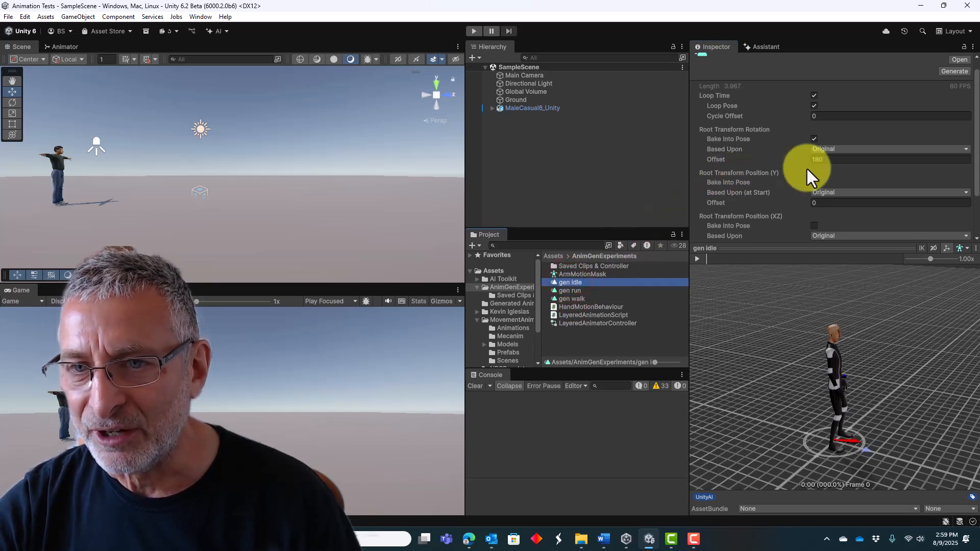
click(821, 160)
click(714, 158)
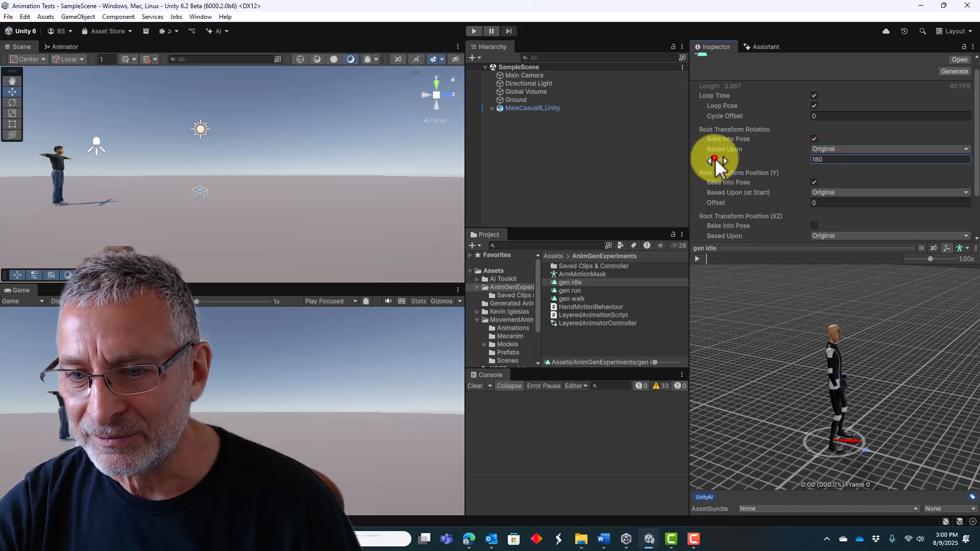
drag(711, 157, 493, 158)
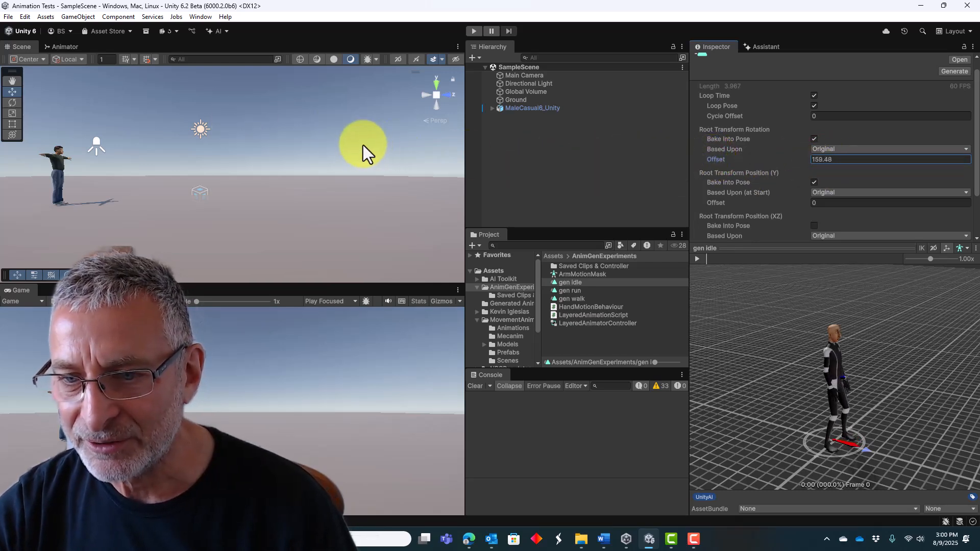
drag(607, 172, 414, 162)
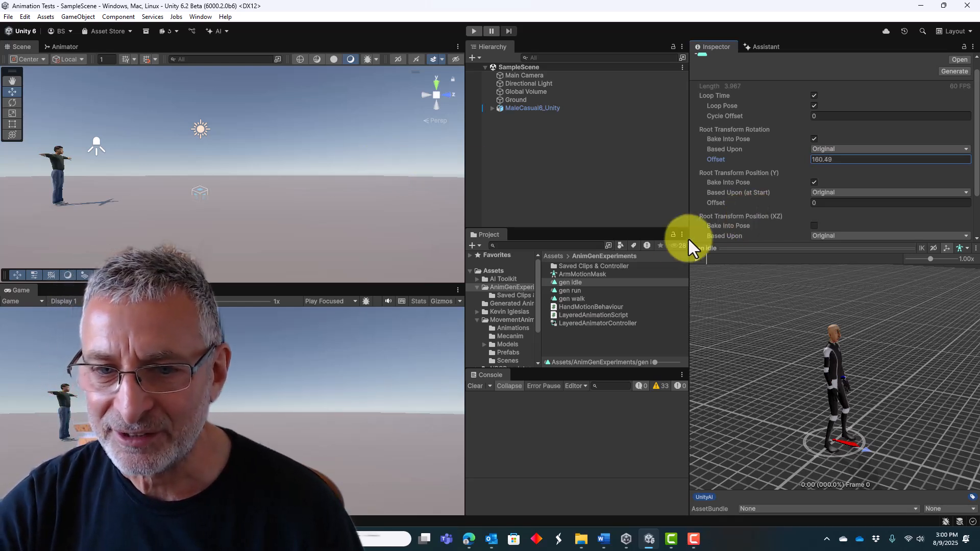
Check the starting poses and facing directions of gen run, gen walk and gen idle against one another.
click(572, 291)
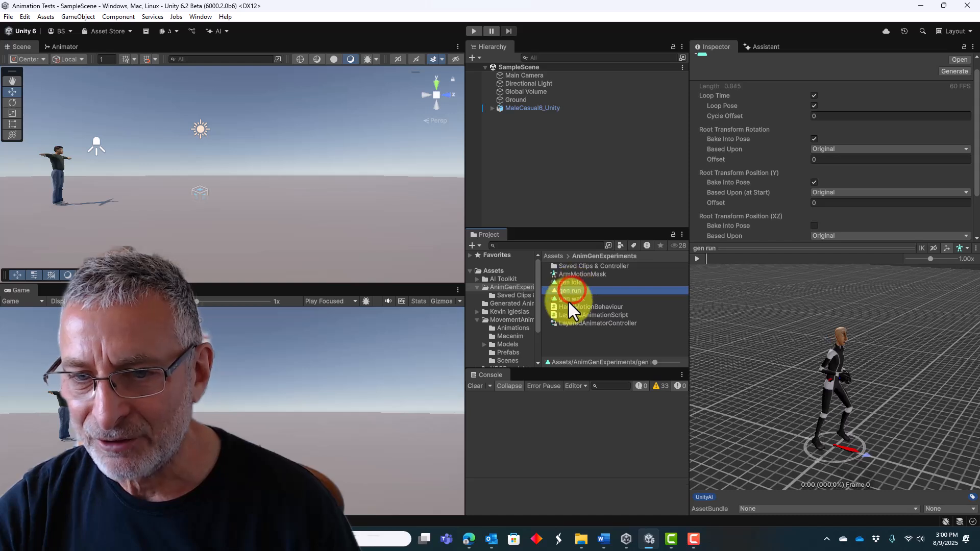
click(572, 299)
click(572, 289)
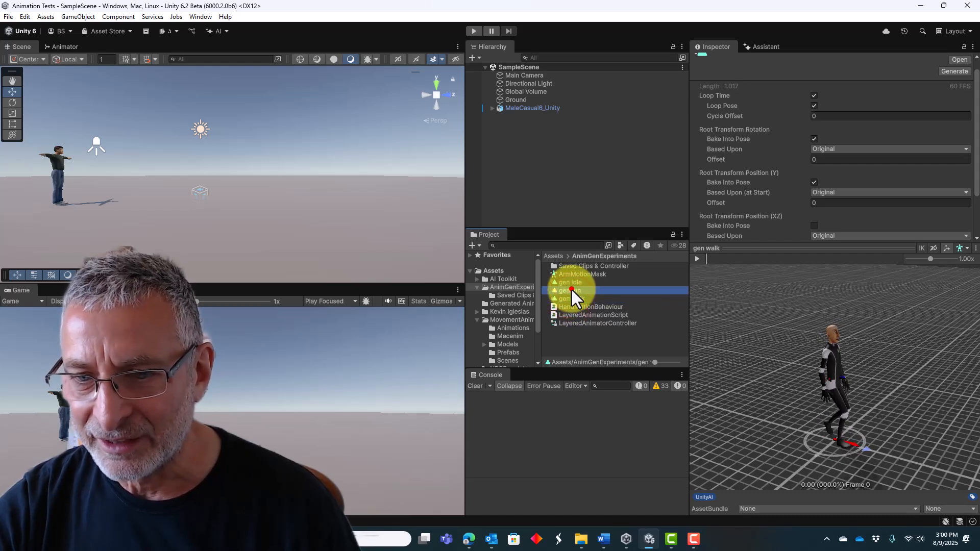
click(569, 299)
click(569, 290)
click(569, 282)
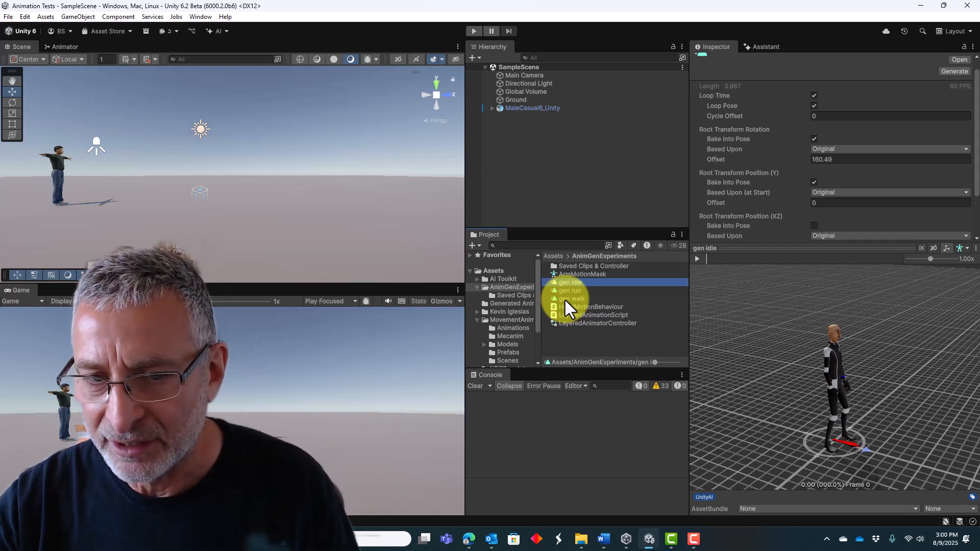
Scrub through gen walk's preview from start to end and back to examine the foot positions across its cycle.
click(565, 299)
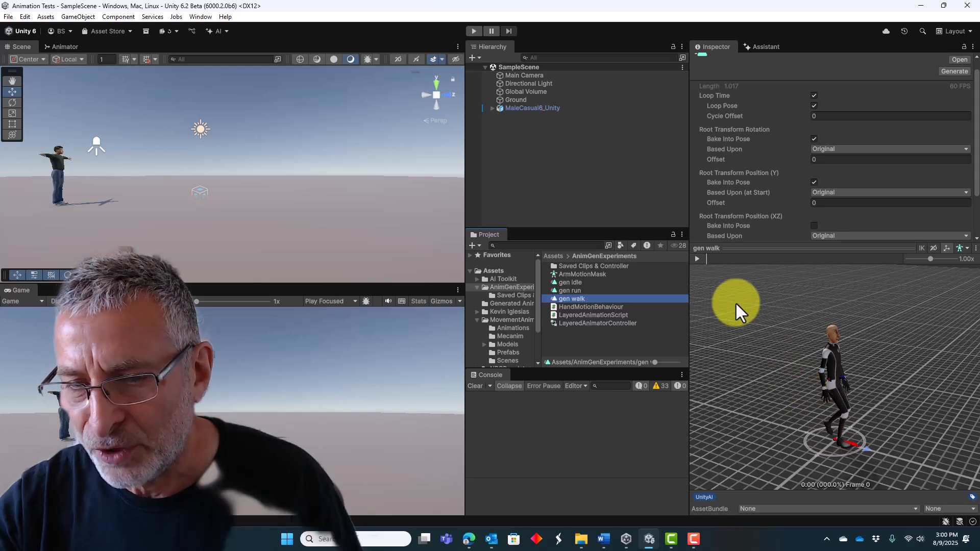
click(706, 259)
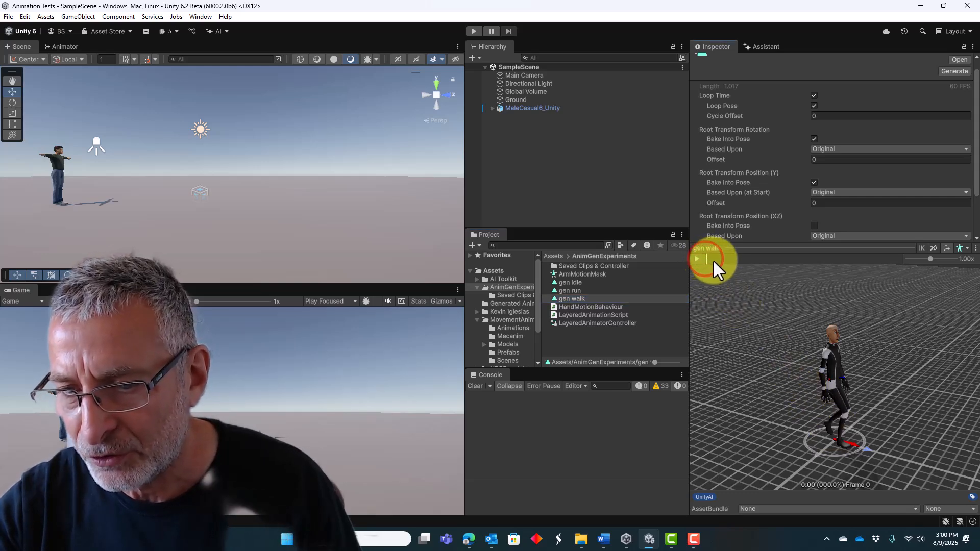
click(697, 259)
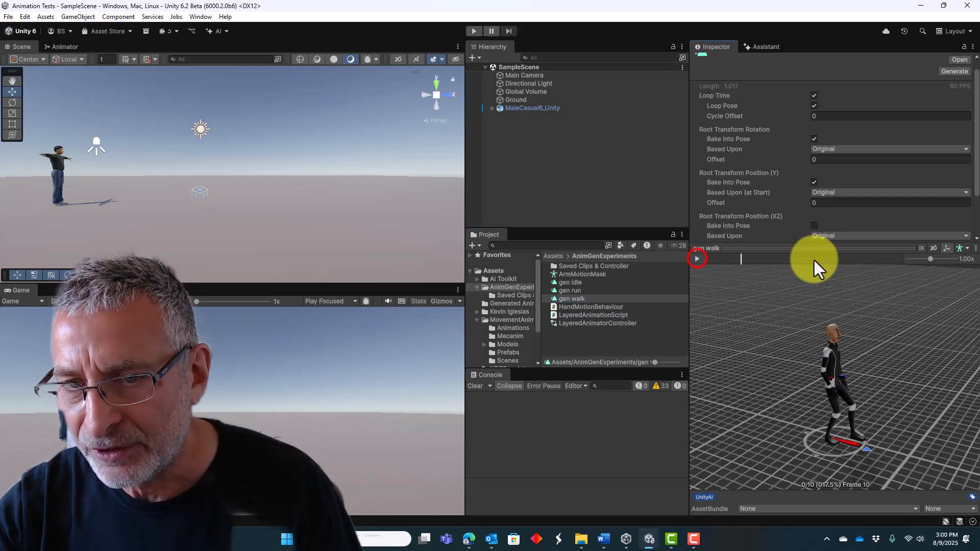
drag(741, 261, 902, 267)
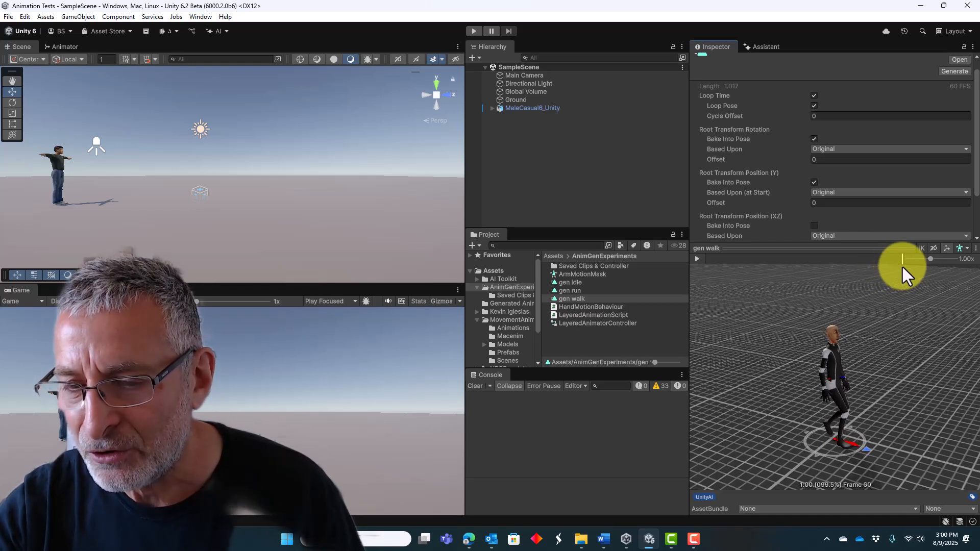
drag(900, 268, 708, 269)
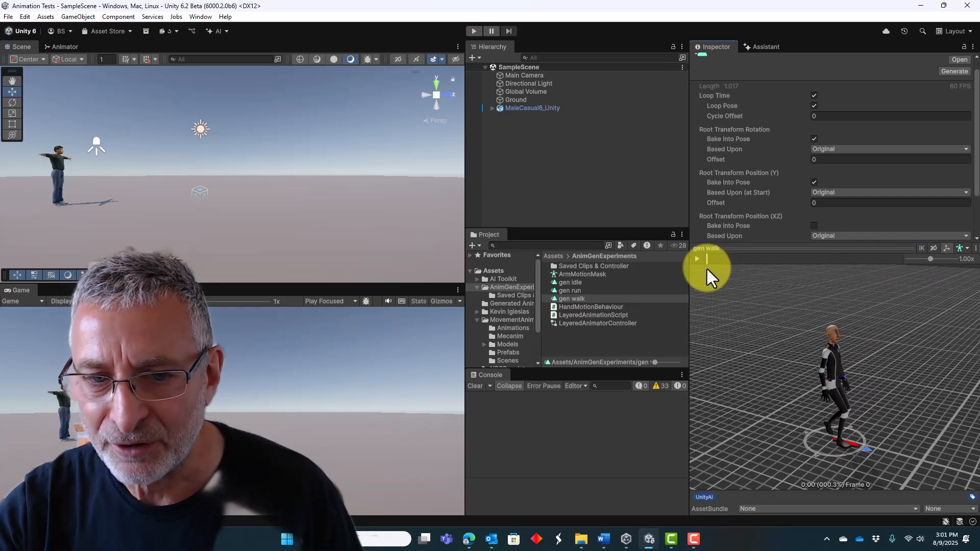
Set gen run's Cycle Offset to 0.74 and scrub its preview to compare the stride timing with gen walk.
click(563, 291)
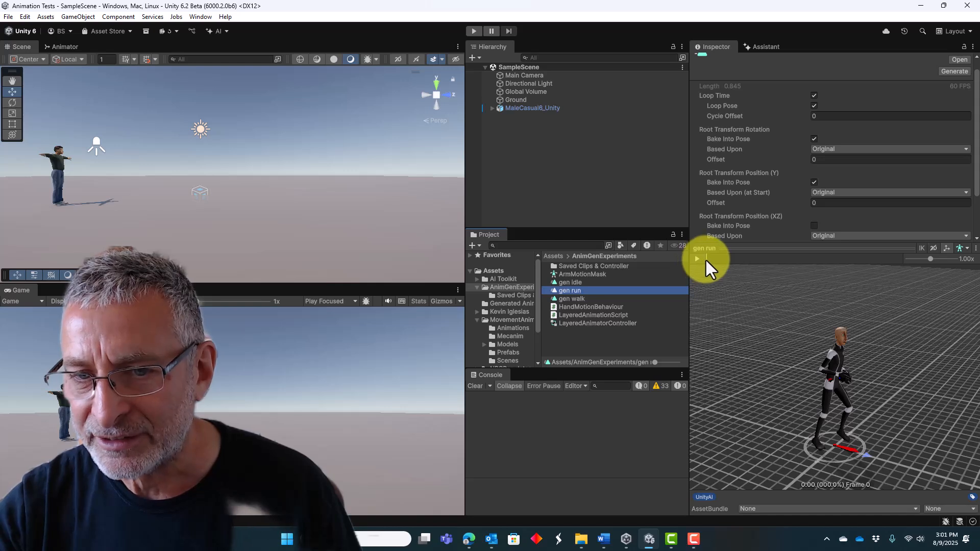
mouse_move(706, 261)
mouse_down()
mouse_move(748, 268)
mouse_move(704, 267)
mouse_up()
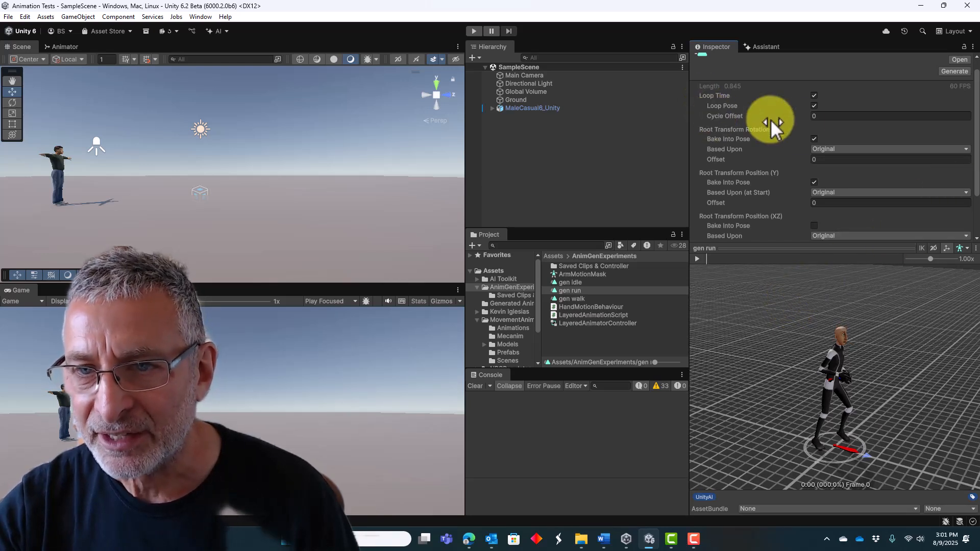
drag(769, 118, 774, 118)
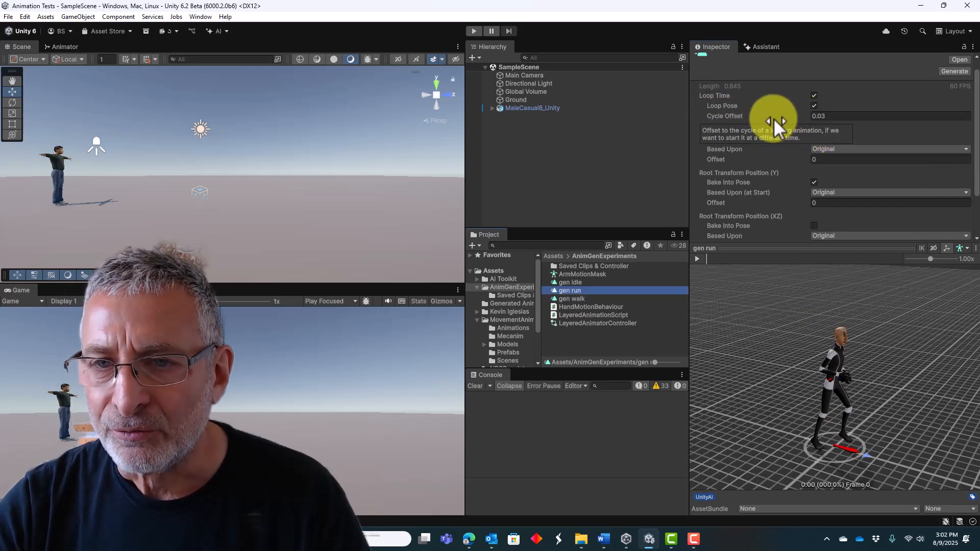
click(725, 115)
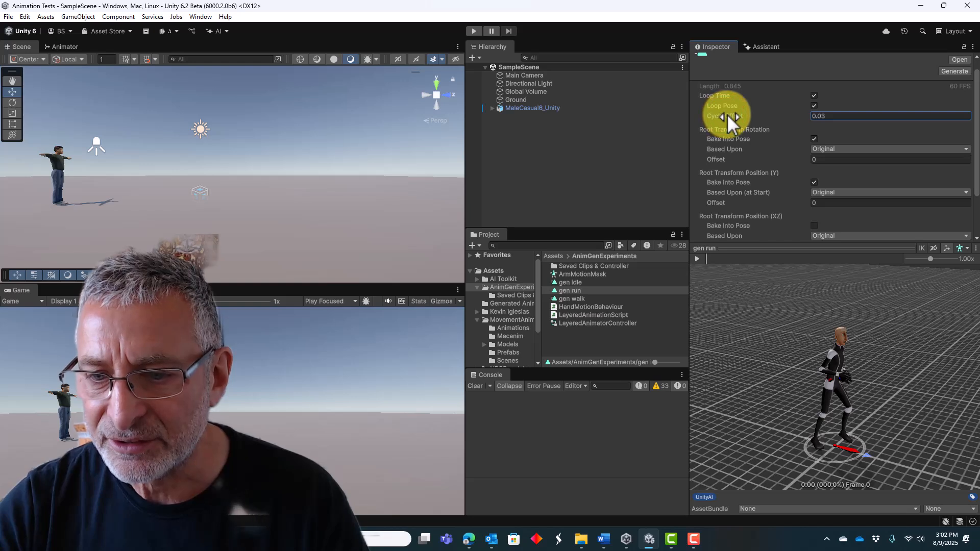
drag(727, 114, 734, 113)
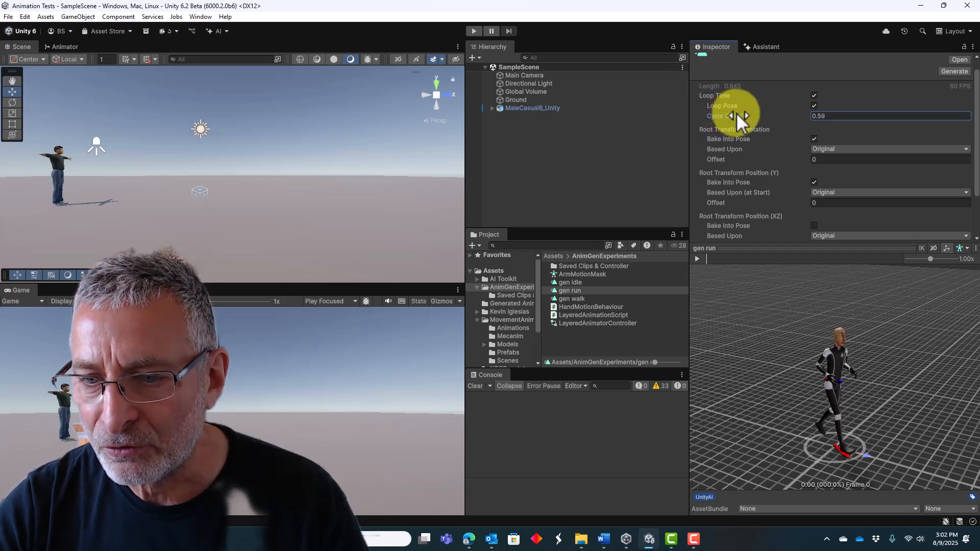
drag(737, 112, 740, 114)
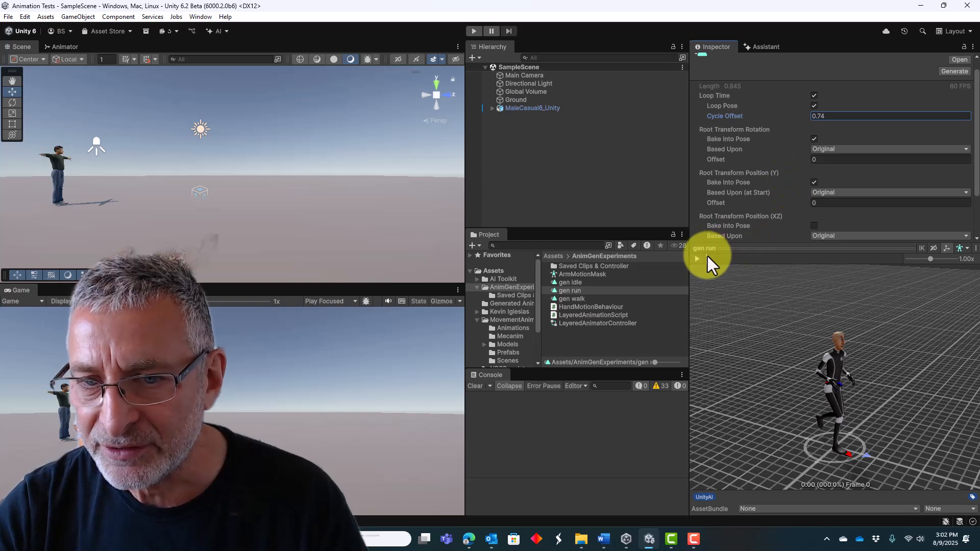
drag(707, 259, 898, 269)
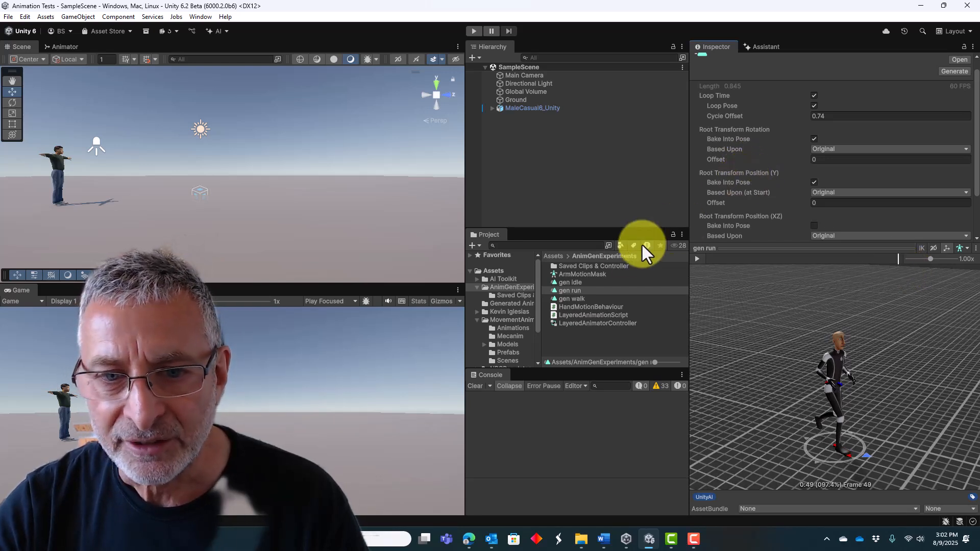
click(571, 299)
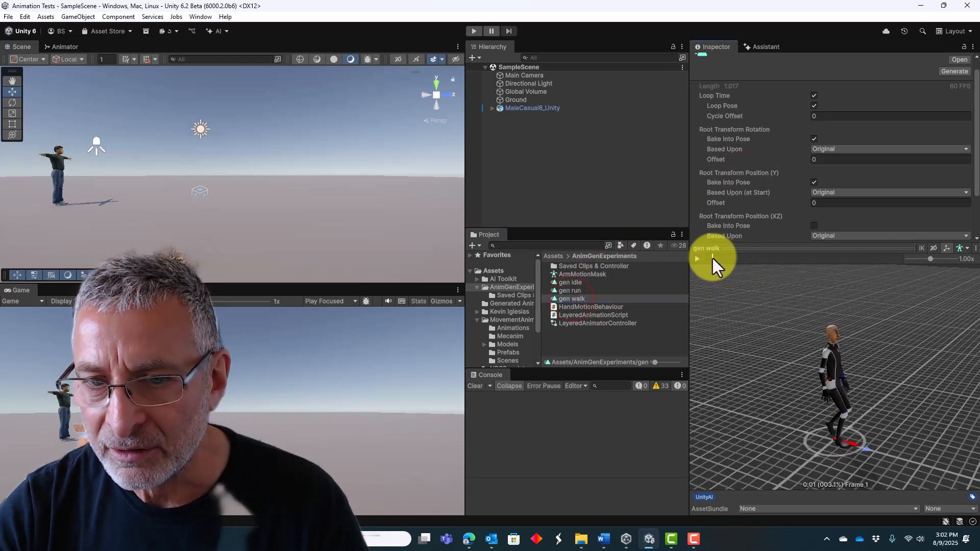
mouse_move(706, 262)
mouse_down()
mouse_move(912, 281)
mouse_move(707, 273)
mouse_up()
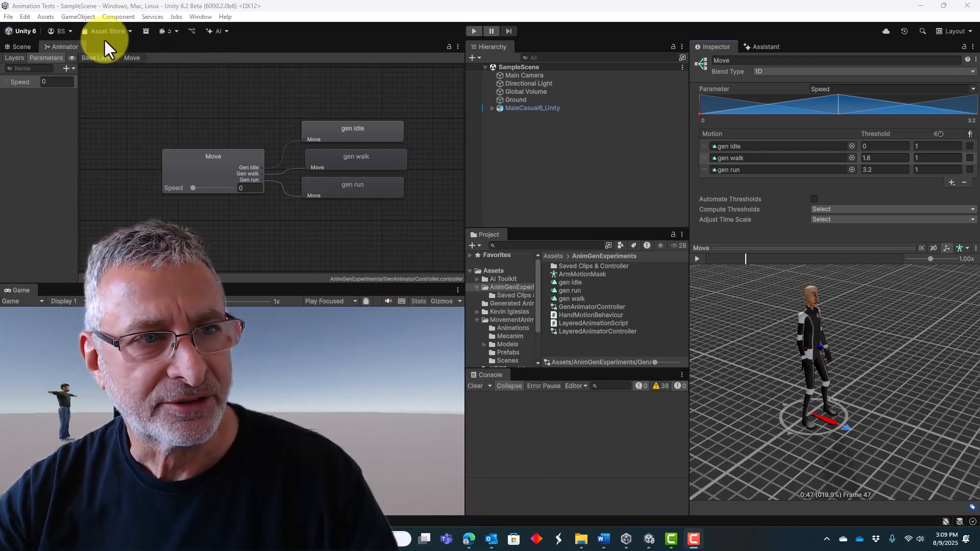
Create a new AI-generated animation asset named "gen wave" in the AnimGenExperiments folder.
click(217, 32)
click(225, 123)
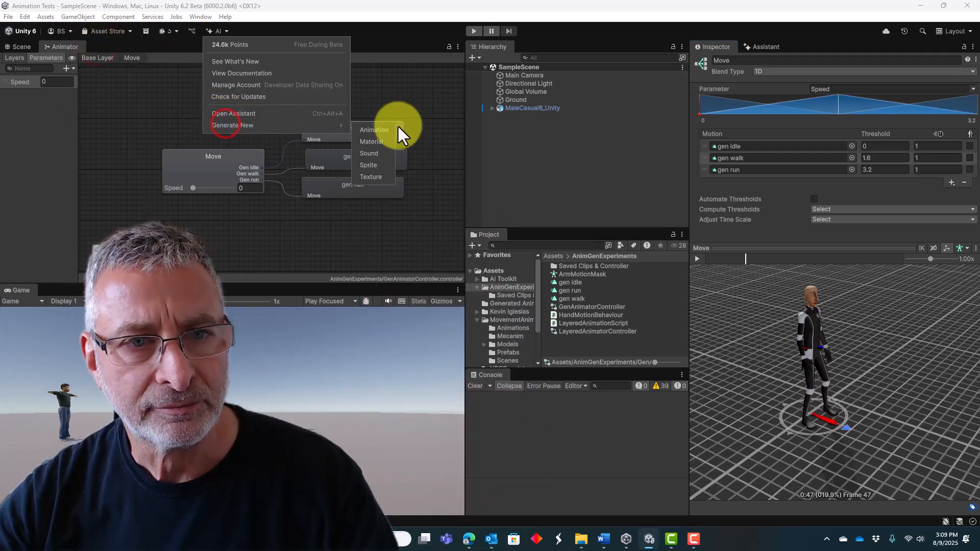
click(382, 130)
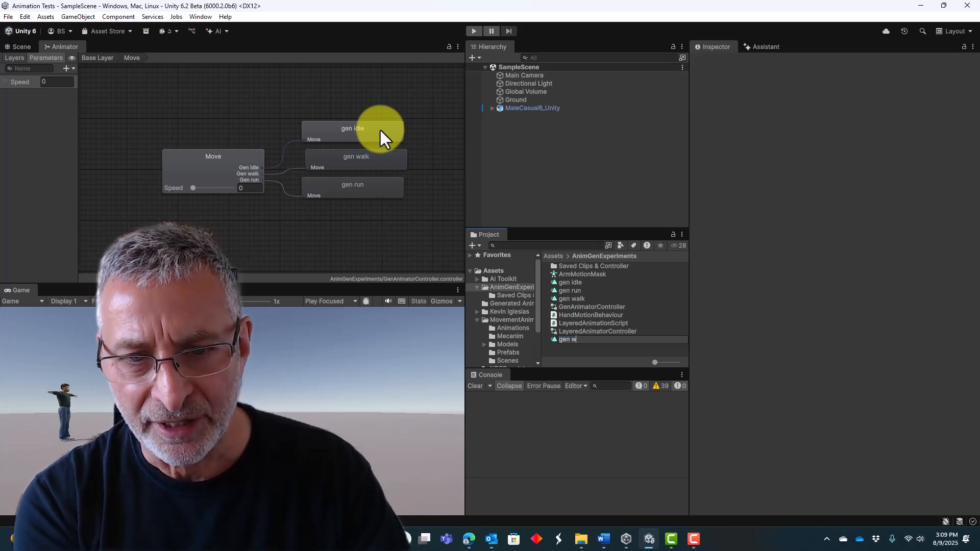
text(gen wave)
key(Return)
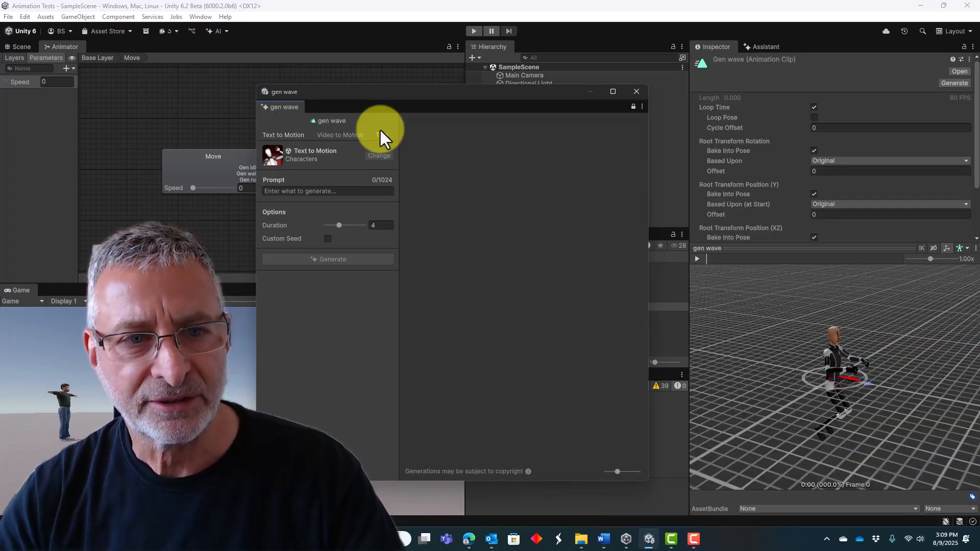
Generate a text-to-motion animation for gen wave from the prompt "a man waving his left arm".
click(283, 192)
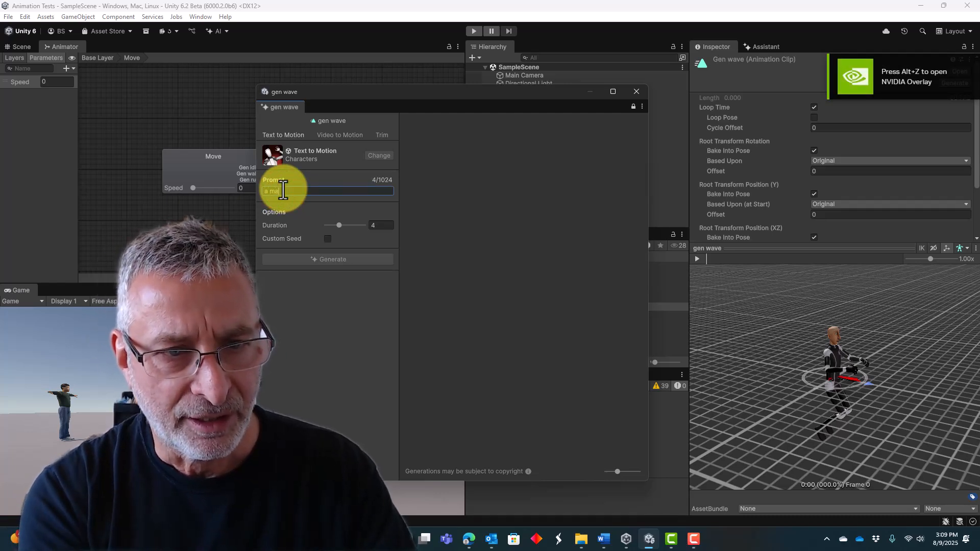
text(a man w)
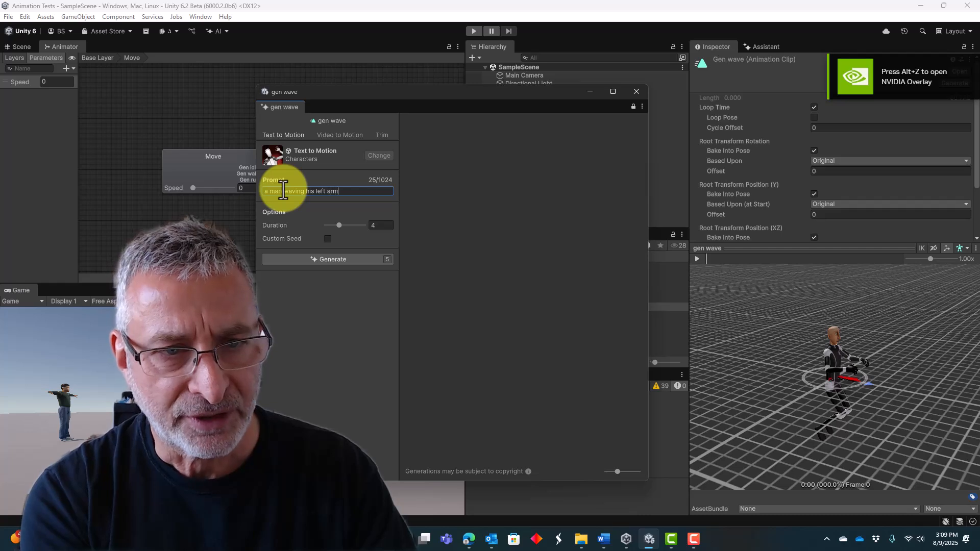
text(aving his left arm)
click(327, 260)
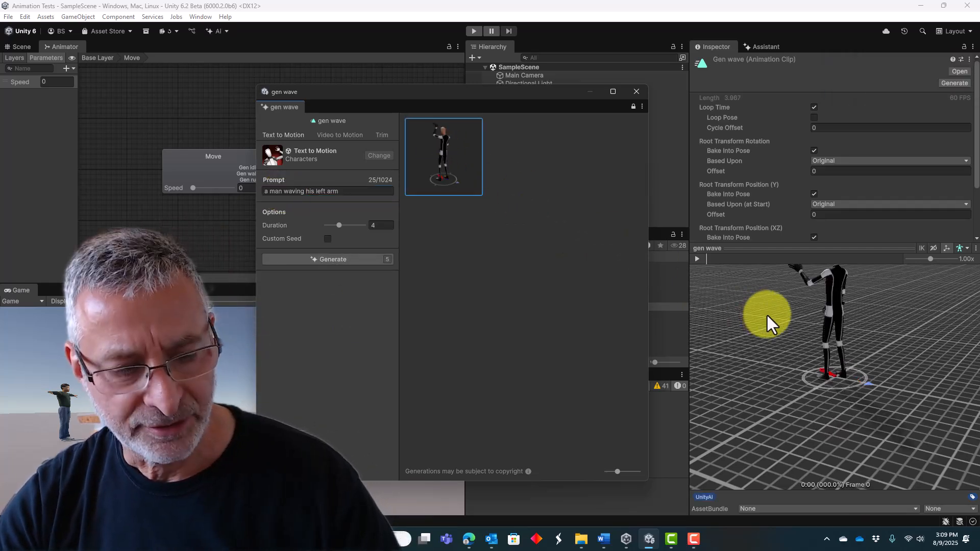
Promote the generated waving motion to the current gen wave asset and close the generator window.
right_click(443, 161)
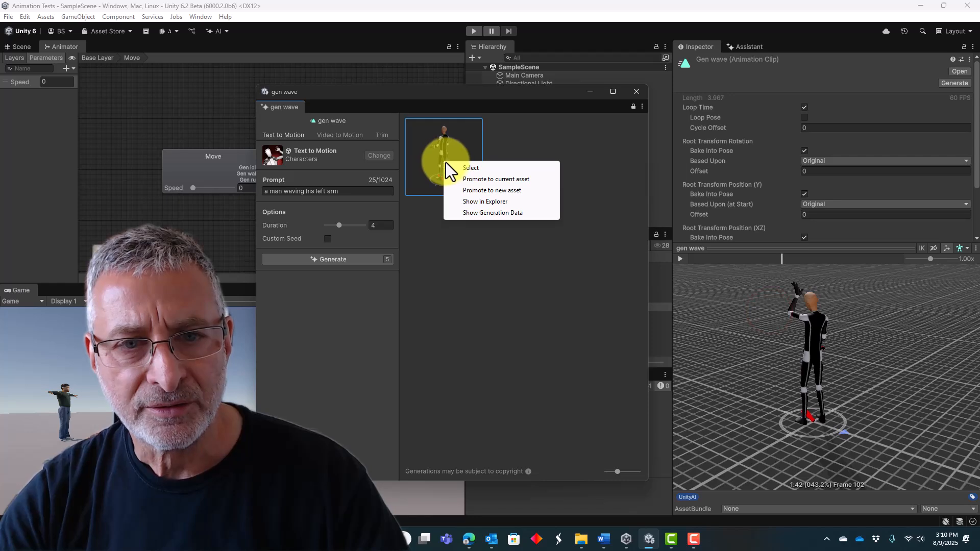
click(468, 179)
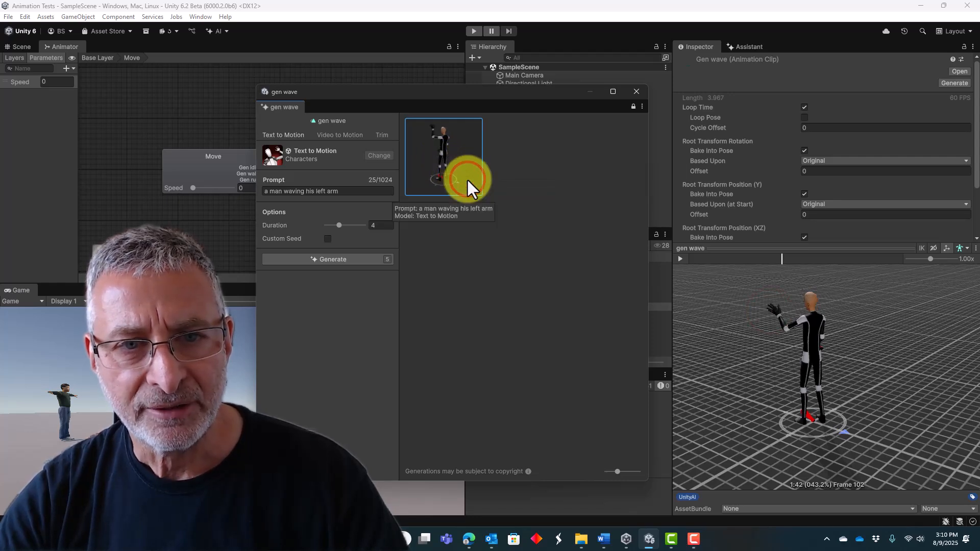
click(636, 92)
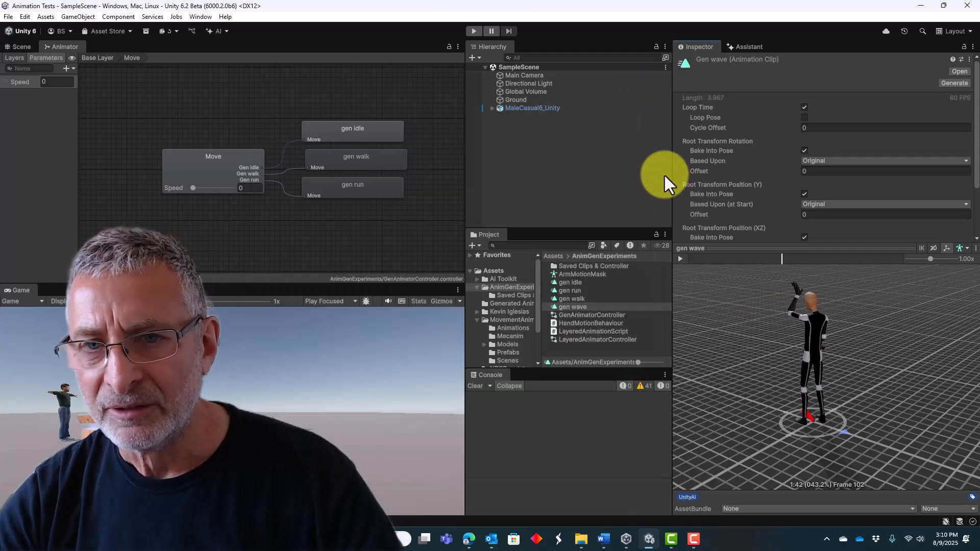
Preview gen wave's looping motion with Loop Pose enabled and with Loop Pose disabled.
click(805, 118)
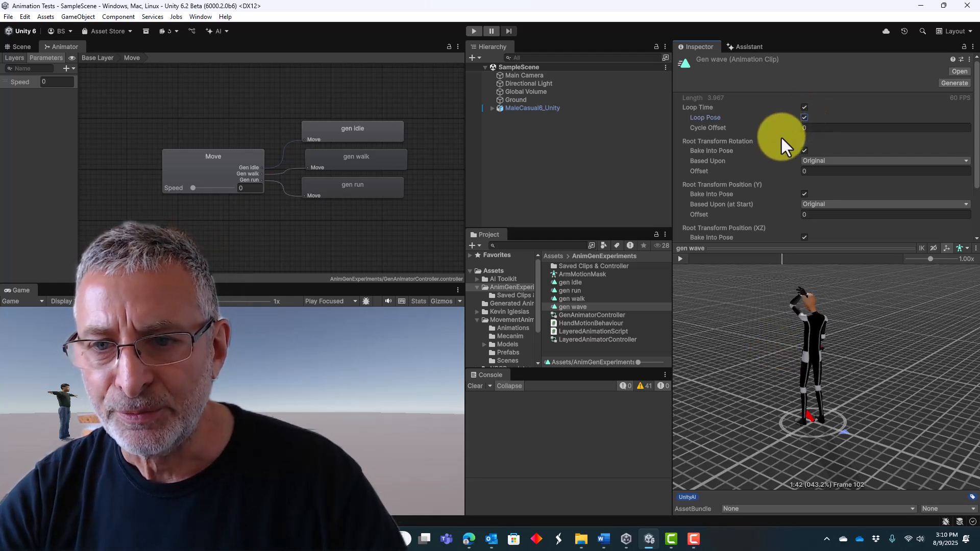
click(683, 257)
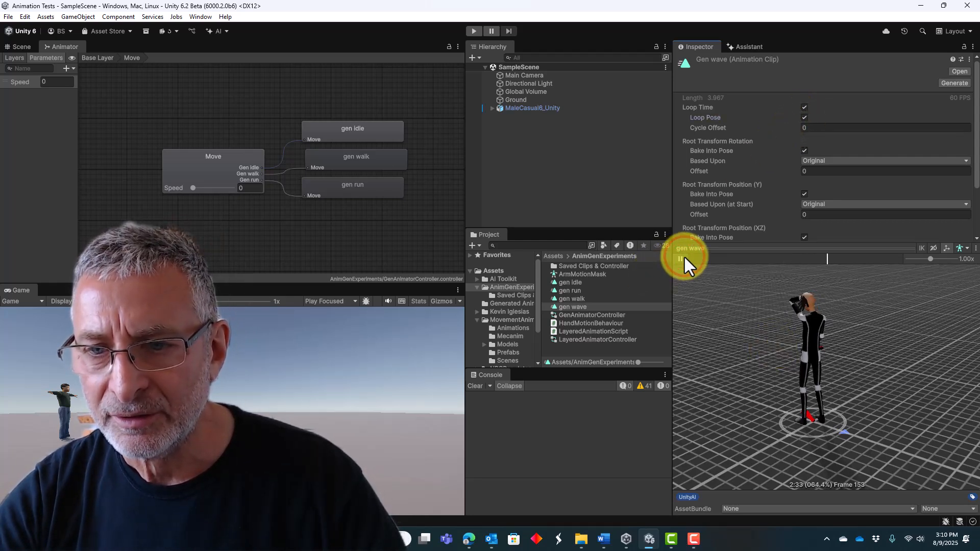
click(805, 118)
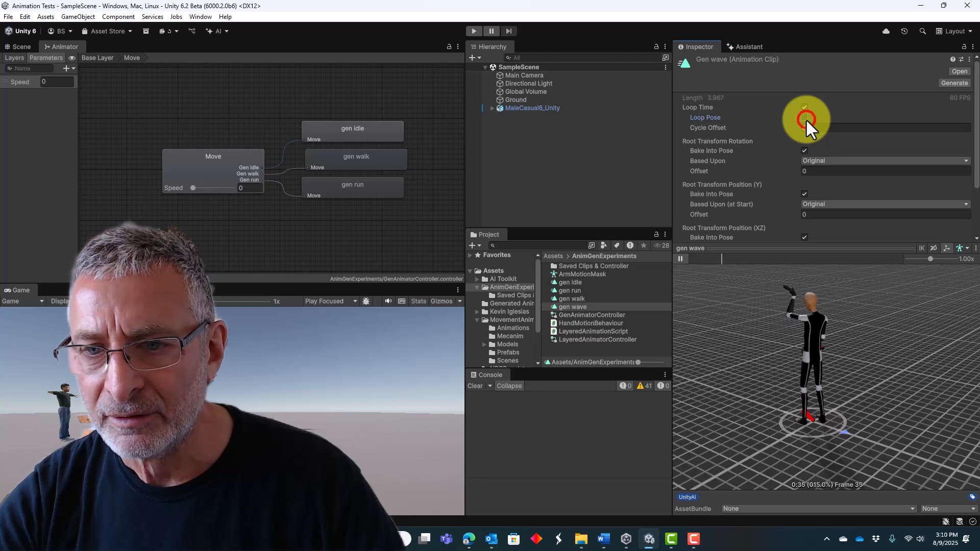
Turn off Loop Pose for the gen wave clip and set its Root Transform Rotation offset to 180.
click(806, 119)
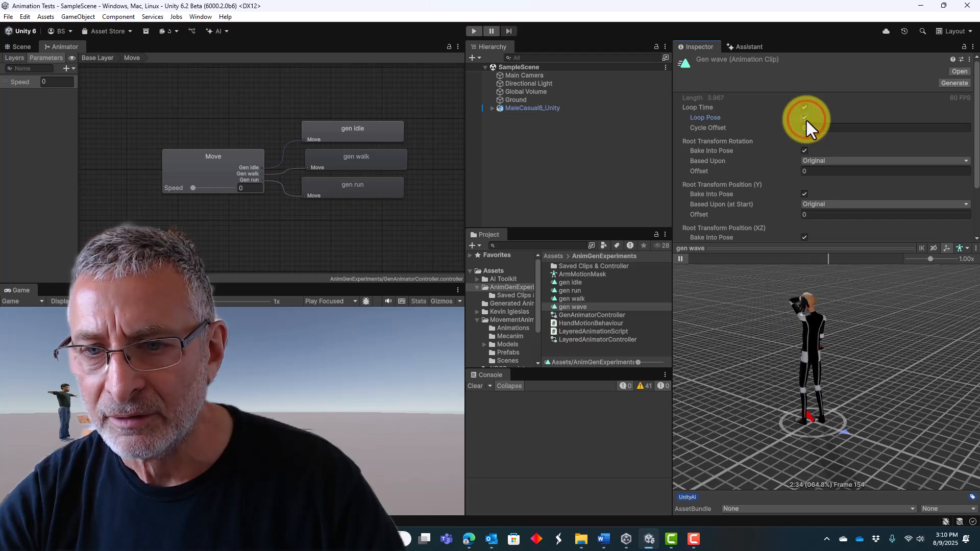
click(806, 119)
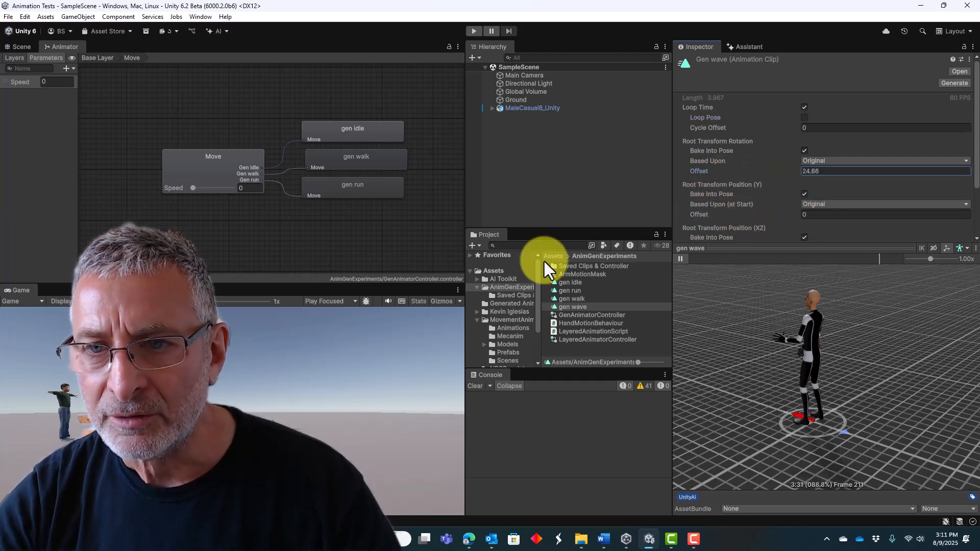
click(836, 172)
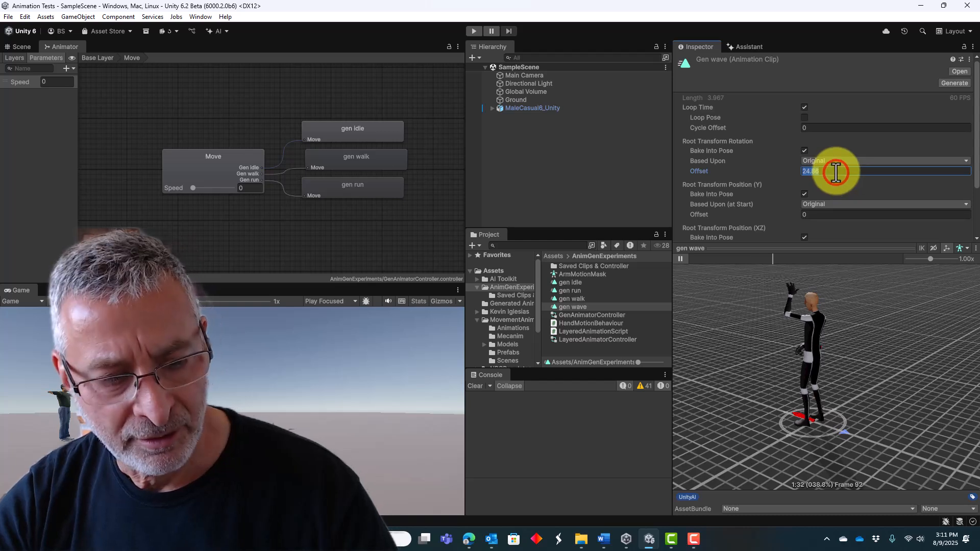
text(180)
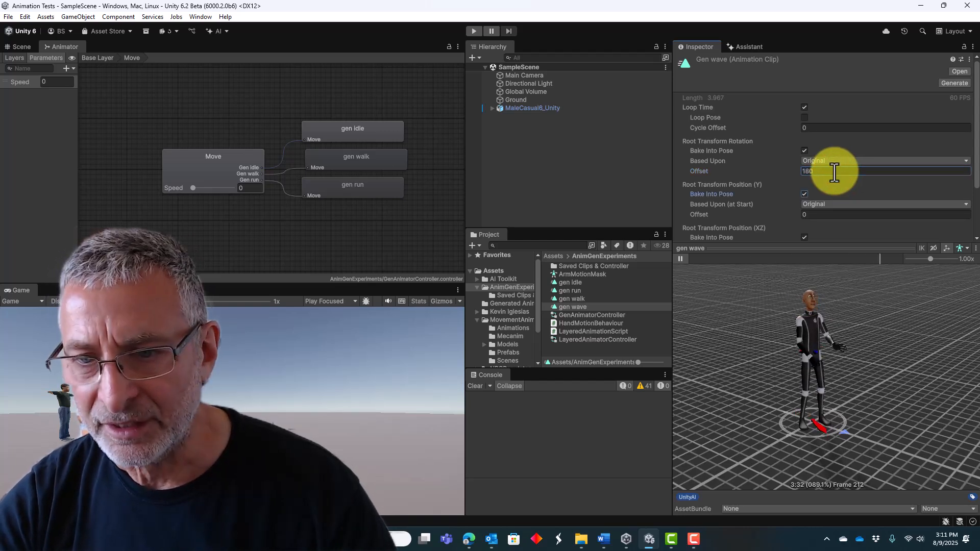
key(Tab)
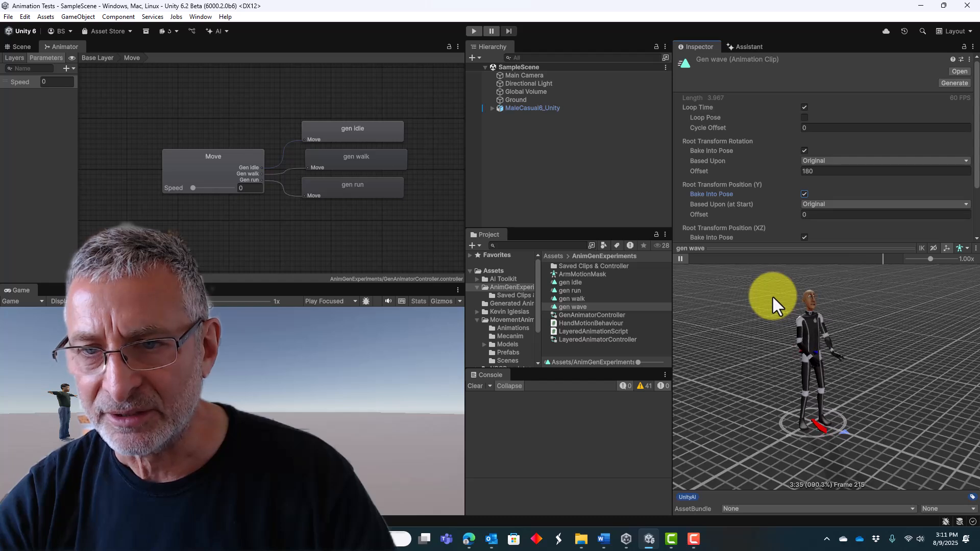
scroll(819, 167, down, 3)
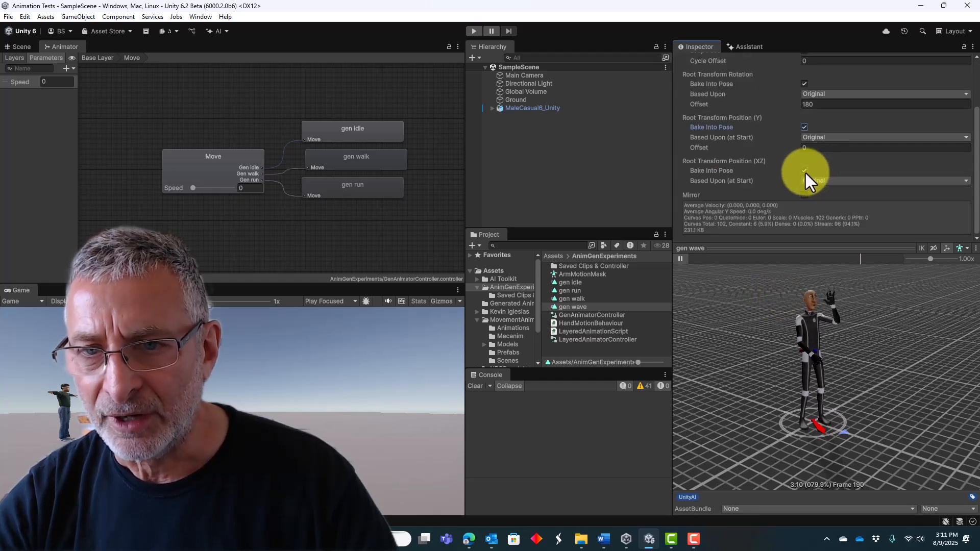
click(805, 171)
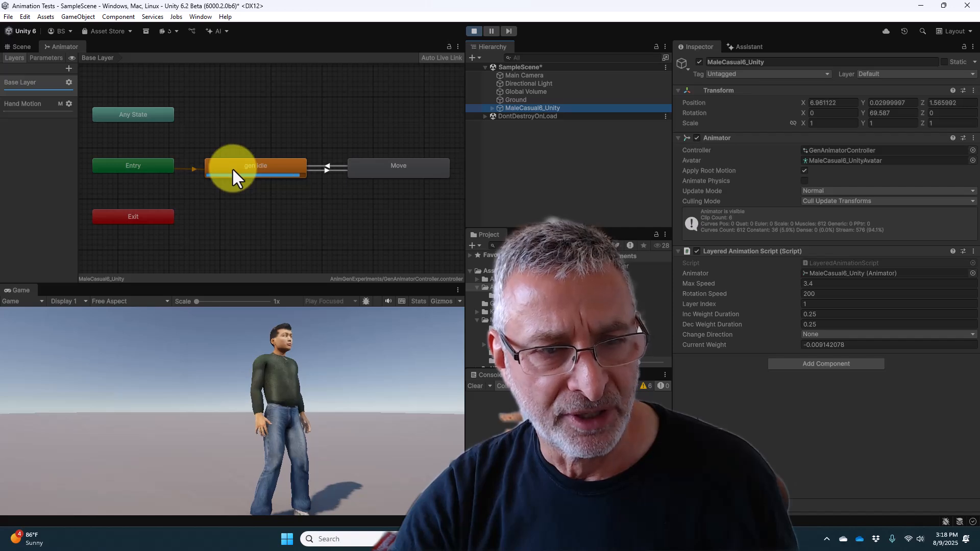
Examine the Move blend tree and the Hand Motion layer's states during play mode, and test the character's wave in the running game.
double_click(394, 171)
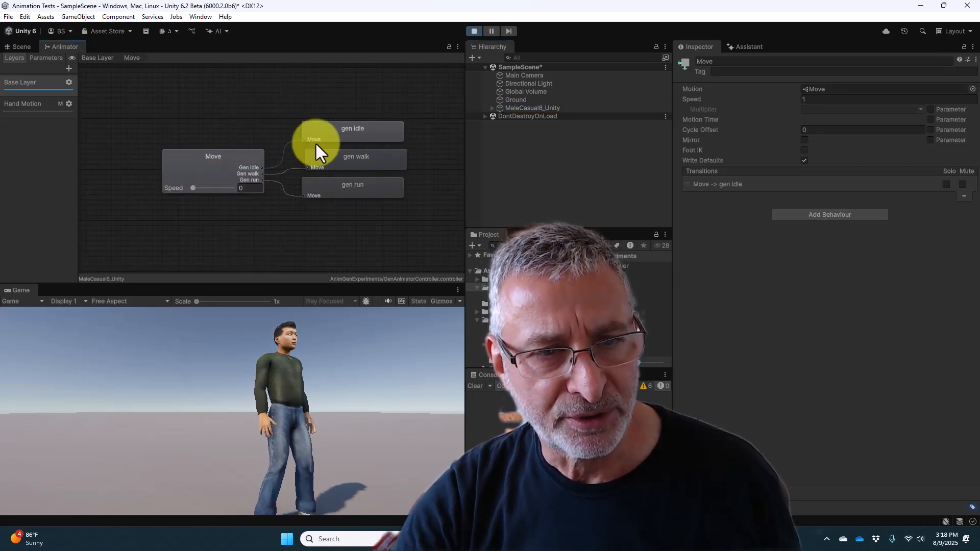
click(94, 56)
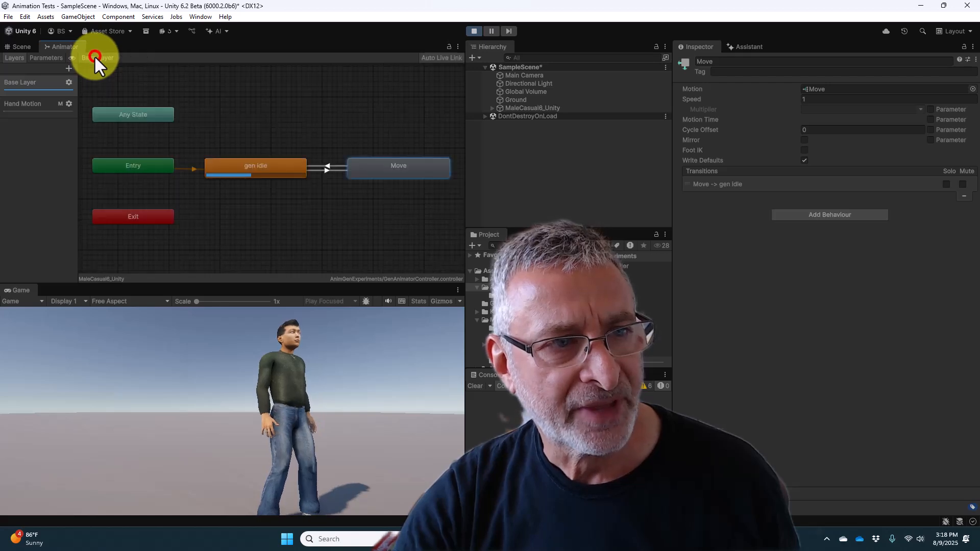
click(19, 105)
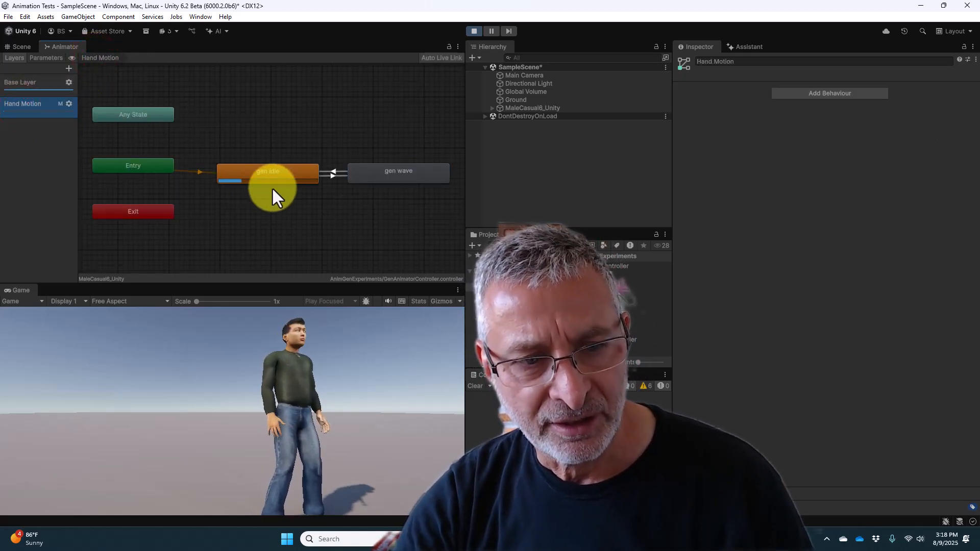
click(423, 391)
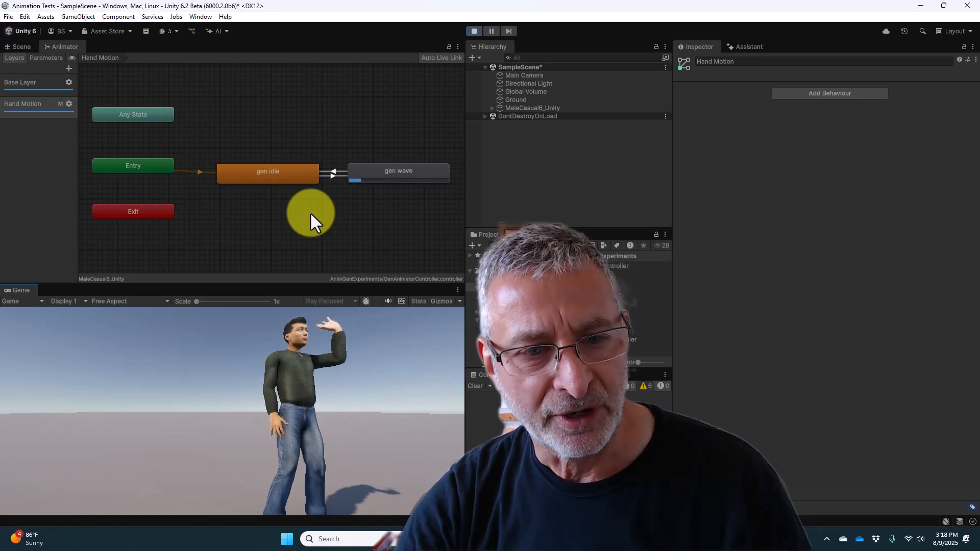